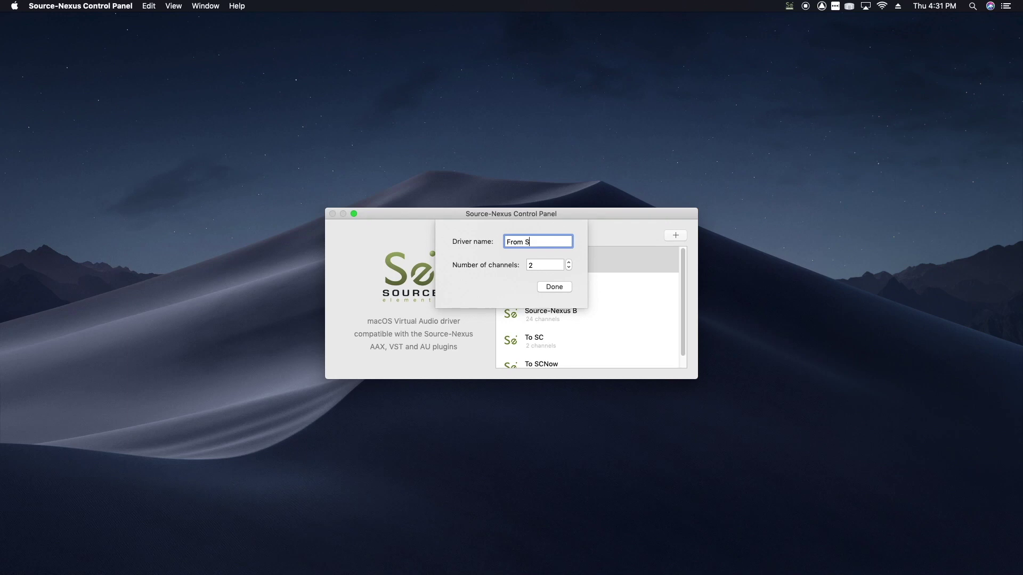
Finish adding the From SCNow driver and add a 1-channel virtual audio driver named To Skype
click(554, 286)
click(676, 236)
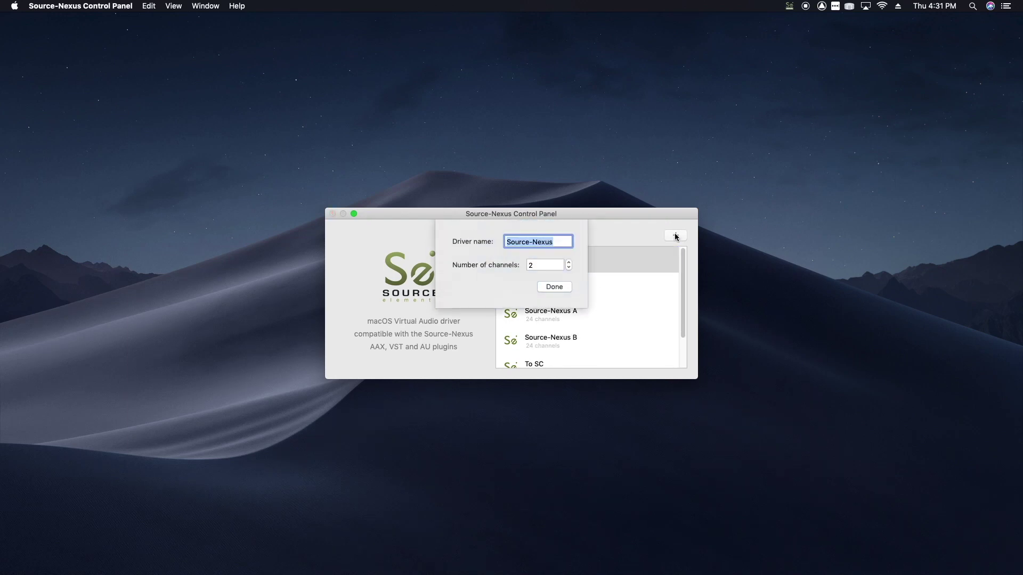
text(To Skype)
click(568, 268)
click(554, 287)
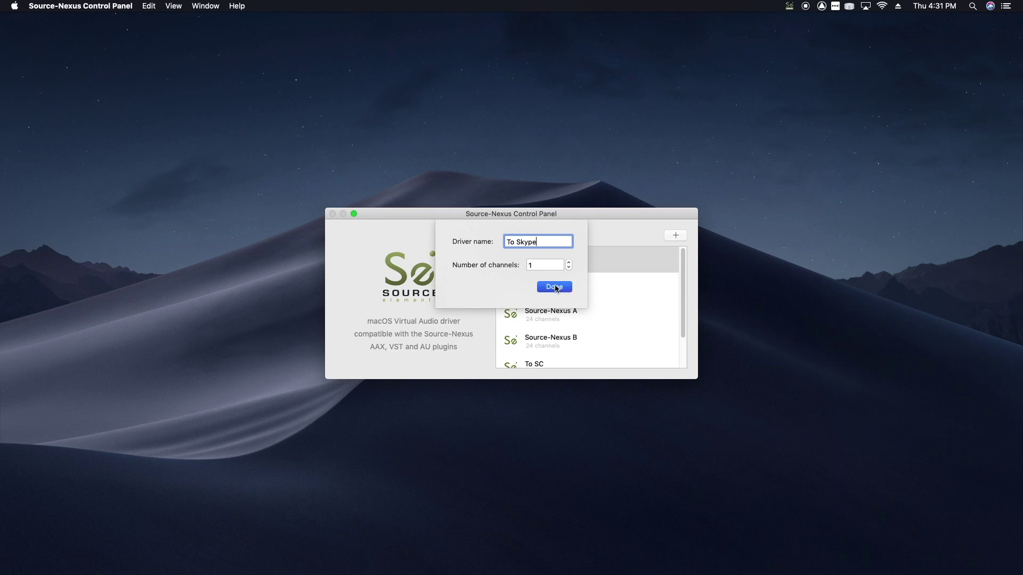
Add a 1-channel virtual audio driver named From Skype
click(672, 236)
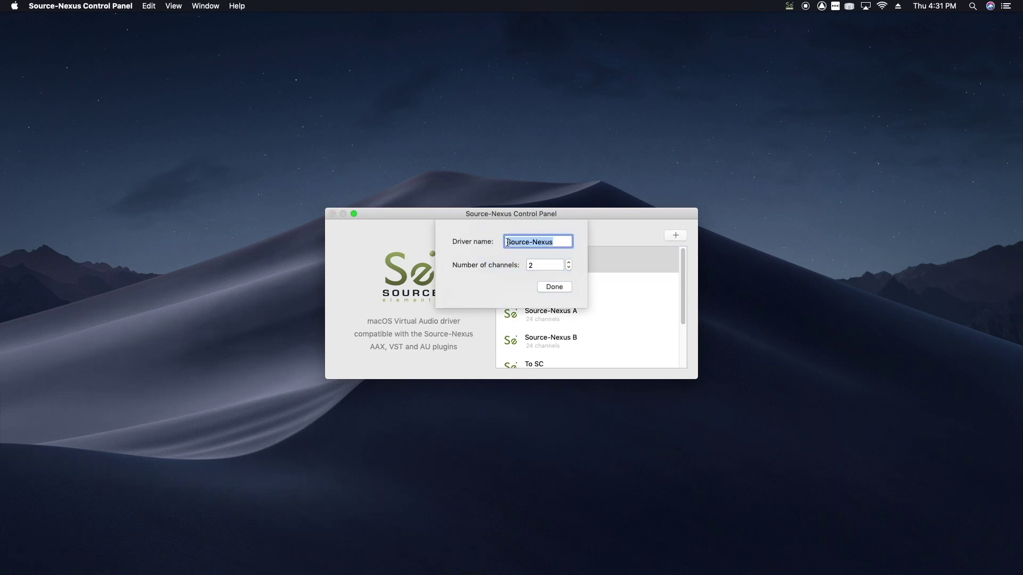
text(From Skype)
click(568, 268)
click(554, 287)
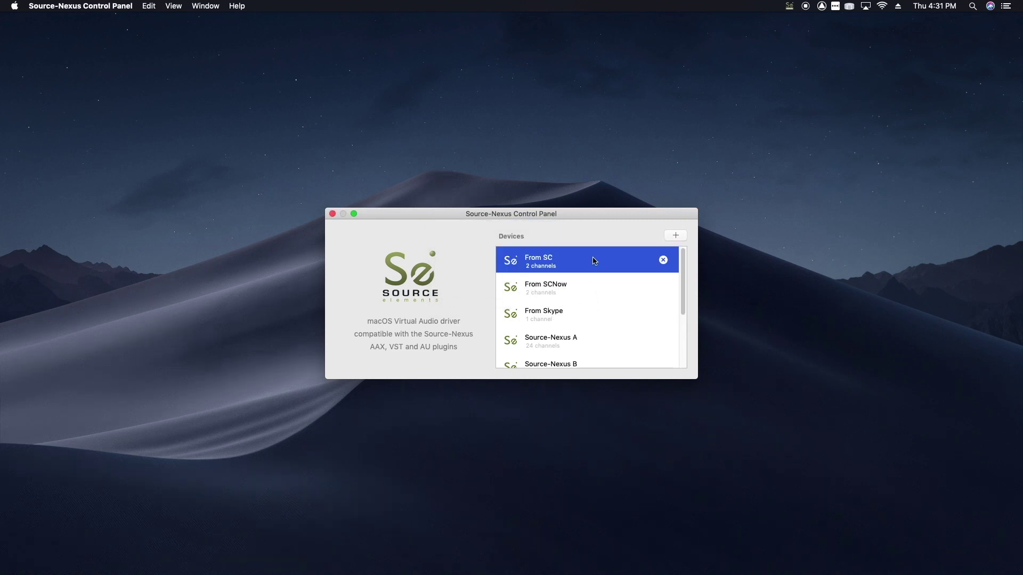
Add two 1-channel virtual audio drivers named To GoogleVoice and From Google Voice
click(669, 236)
text(T)
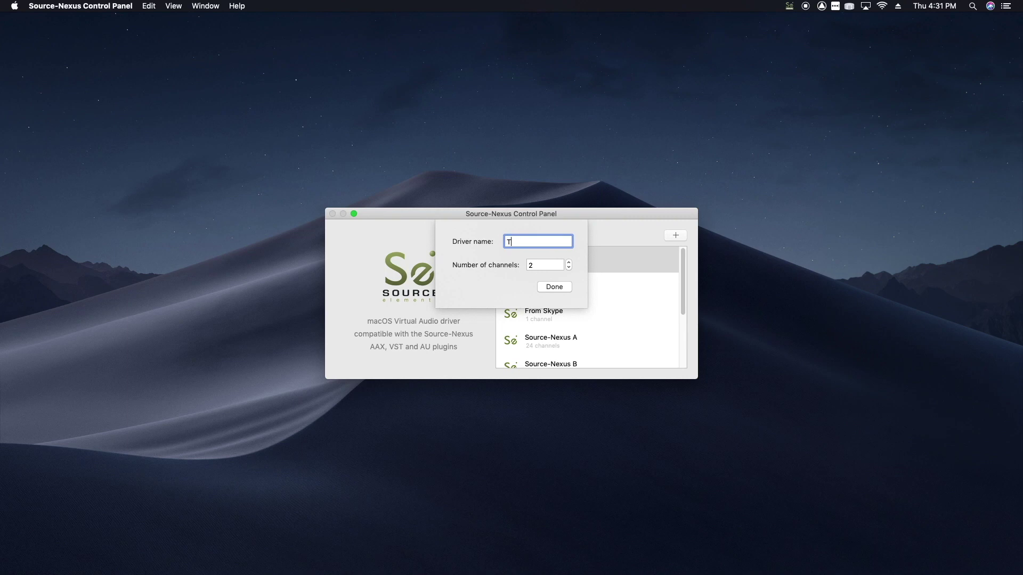
text(o GoogleVoice)
click(557, 288)
click(675, 235)
text(From Google Voice)
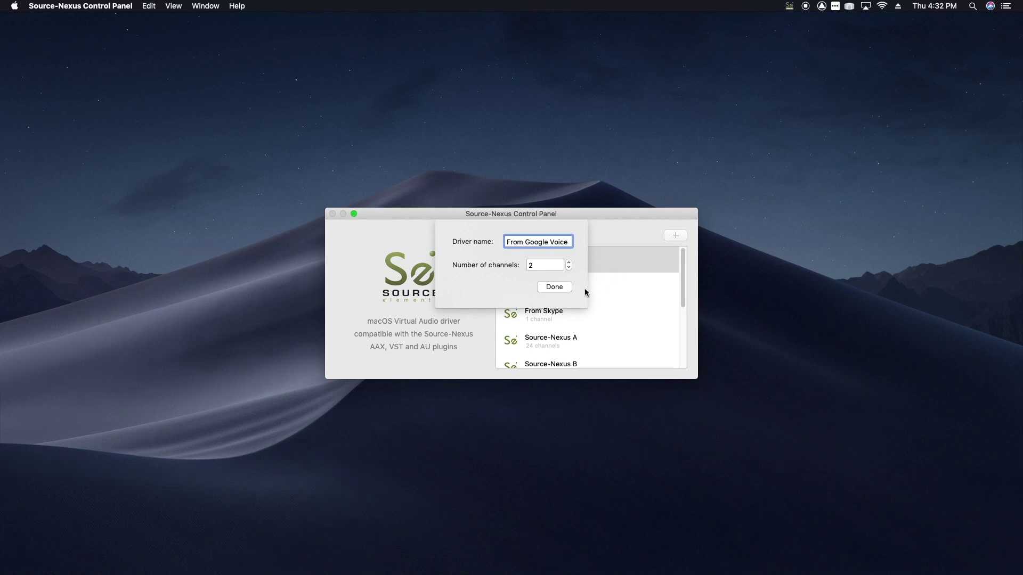
click(568, 268)
click(559, 286)
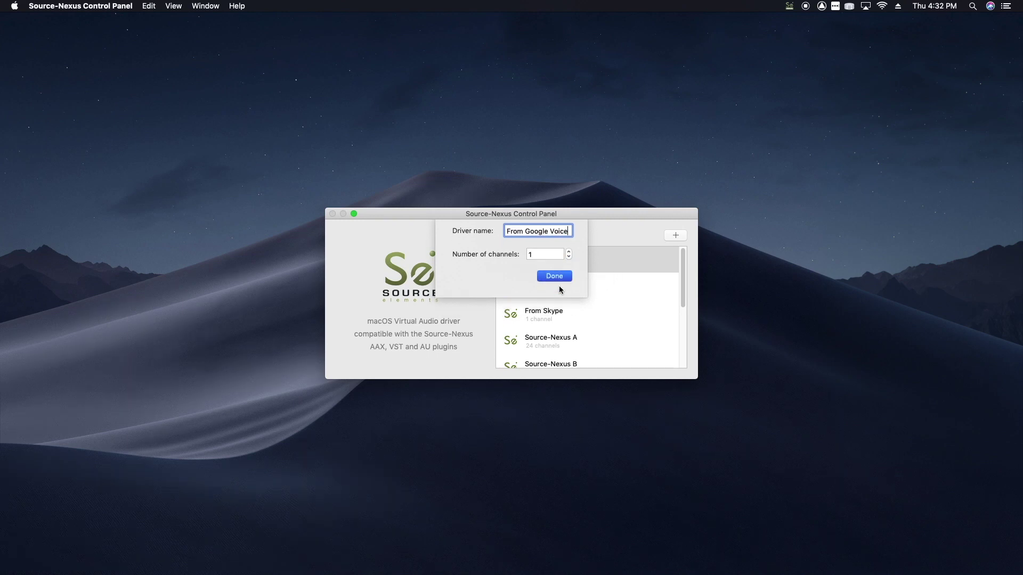
Add a 2-channel virtual audio driver named To Source-Live
click(673, 237)
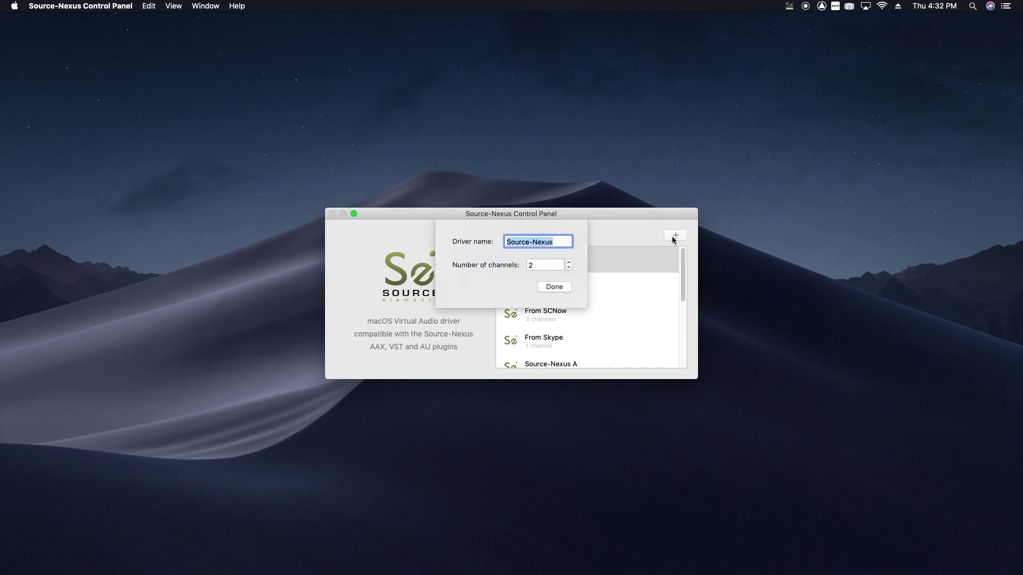
text(To Source-Liv)
click(554, 288)
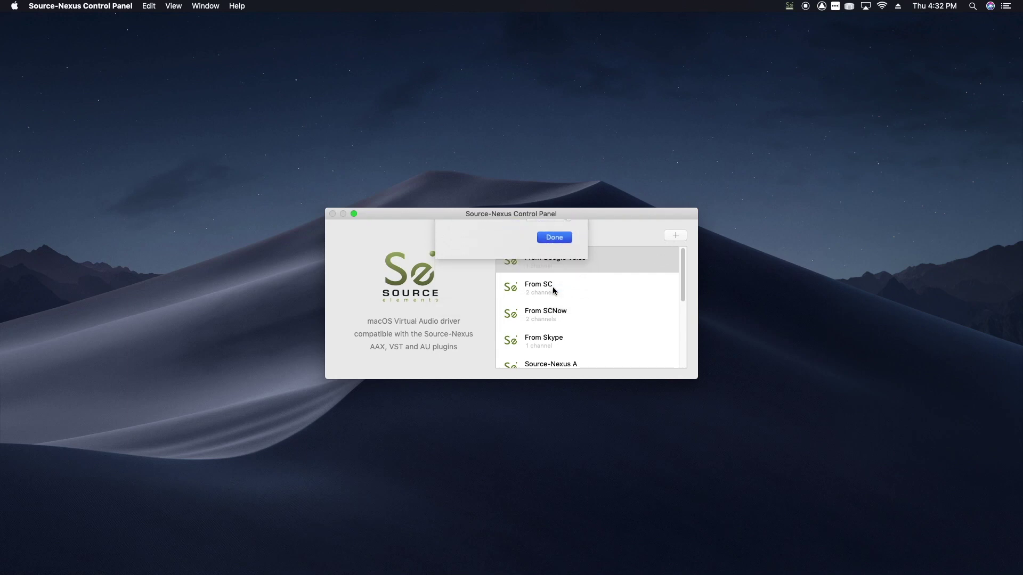
Add two 1-channel virtual audio drivers named To Zoom and From Zoom
click(670, 237)
text(To Zoom)
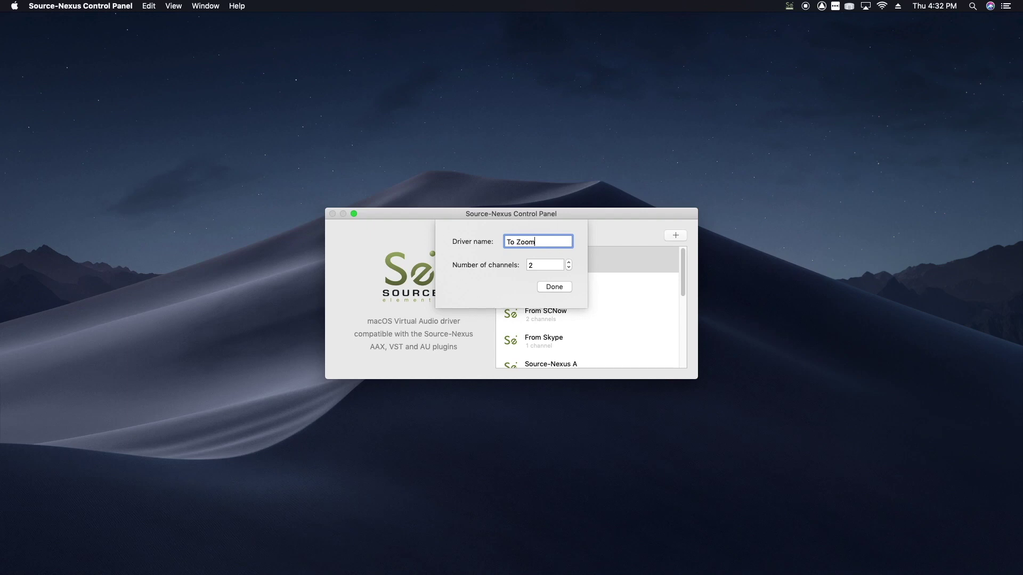
click(569, 268)
click(557, 288)
click(676, 236)
text(From Z)
click(568, 268)
click(554, 288)
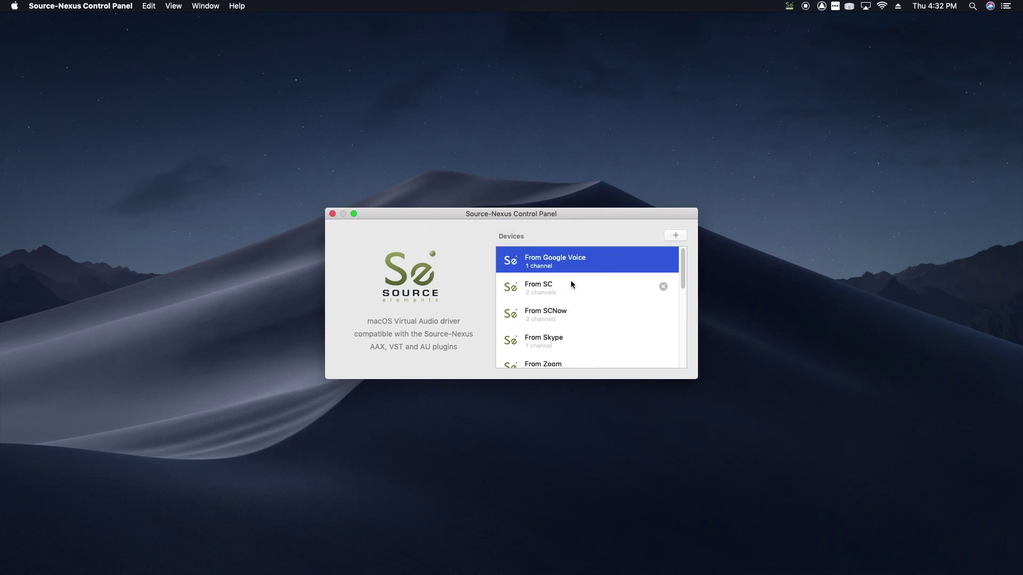
Move and enlarge the Source-Nexus Control Panel window to fit the full device list
drag(600, 214, 599, 18)
drag(695, 182, 695, 486)
Open the bus settings of the Pro Tools I/O Setup and rename the ToSC and FromSC busses To SC and From SC
click(314, 5)
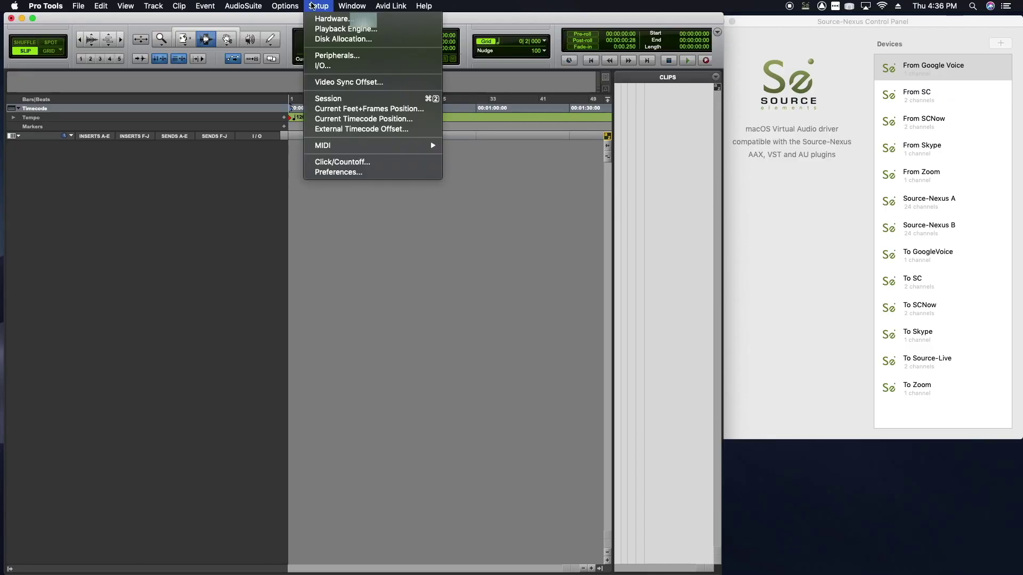
click(318, 65)
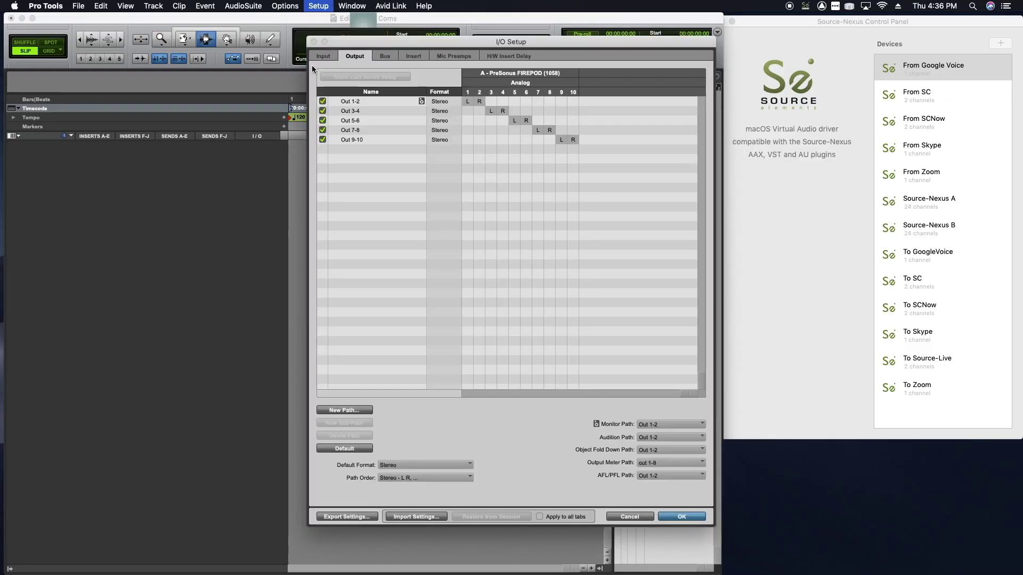
click(385, 56)
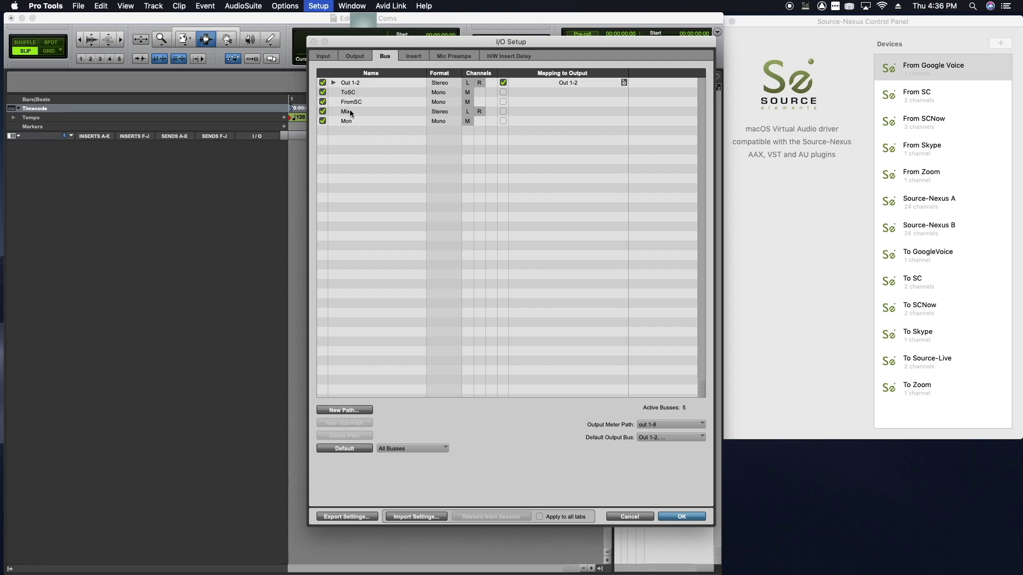
double_click(350, 92)
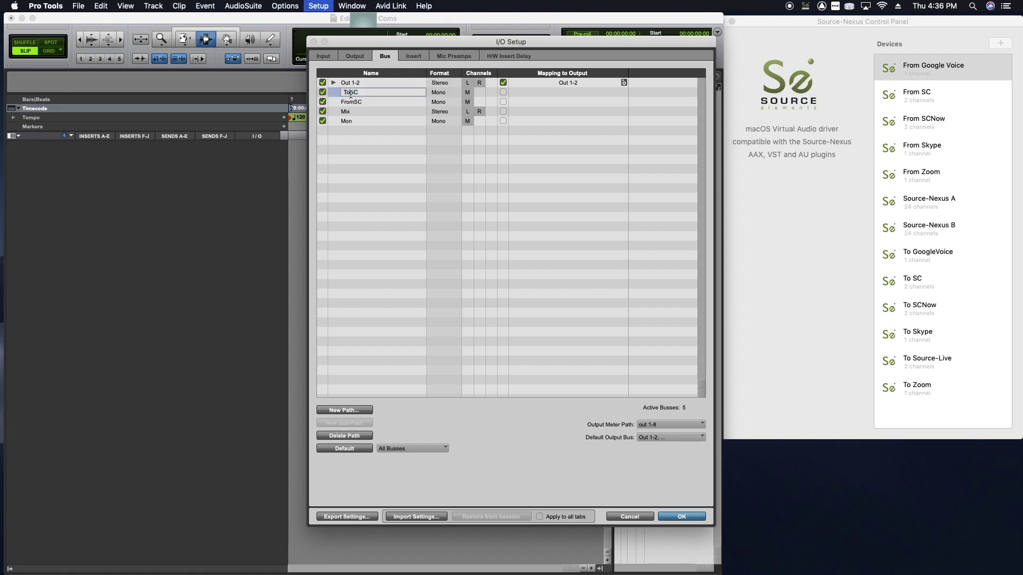
double_click(350, 102)
click(354, 101)
click(357, 101)
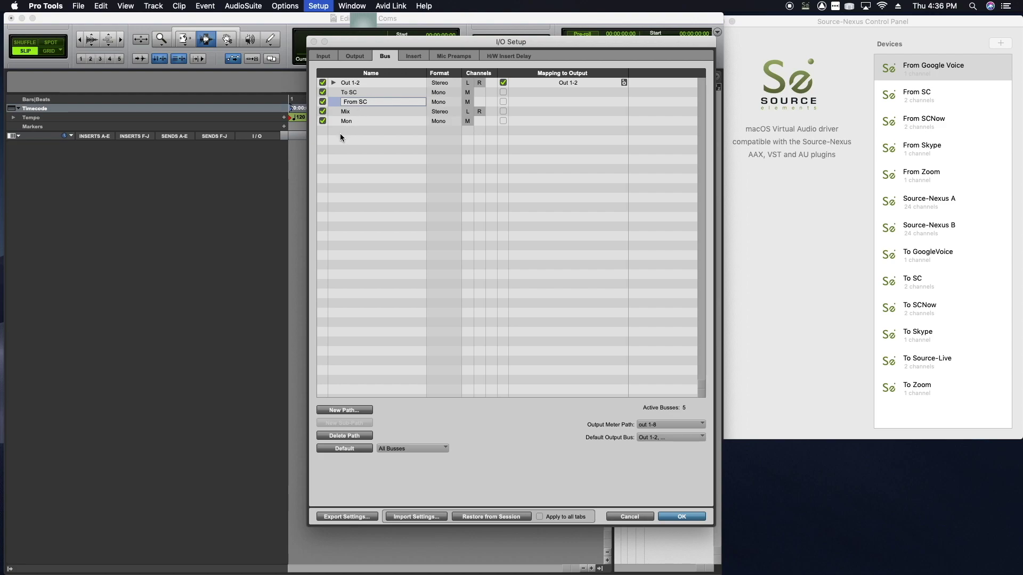
Start creating new bus paths with two mono entries named To Skype and From Skype
click(343, 410)
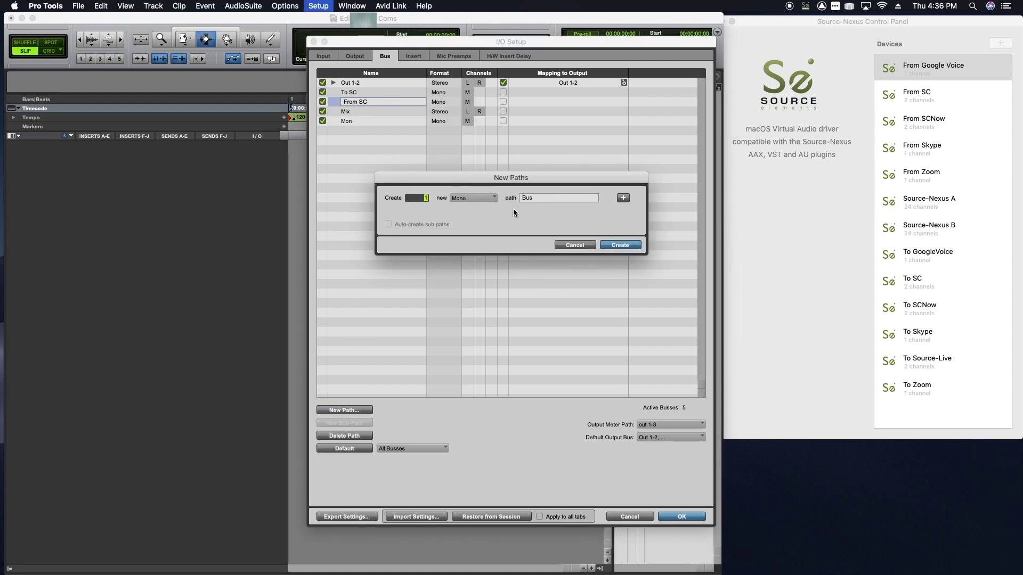
double_click(525, 199)
text(To Skype)
click(623, 198)
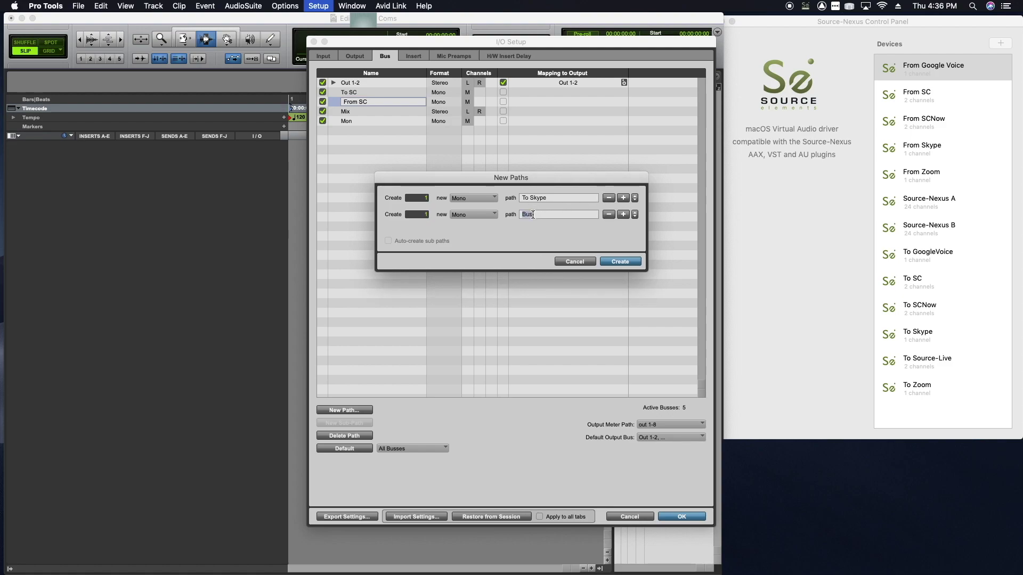
text(From Skype)
Add two stereo entries named To SCNow and From SCNow to the new bus paths
click(623, 214)
double_click(534, 230)
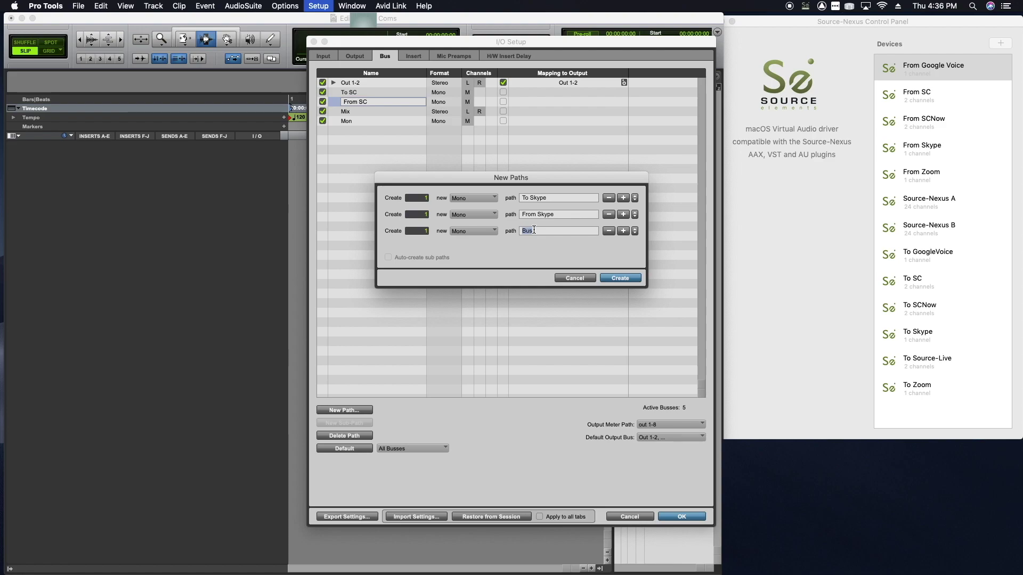
text(To SCNow)
click(473, 231)
click(486, 244)
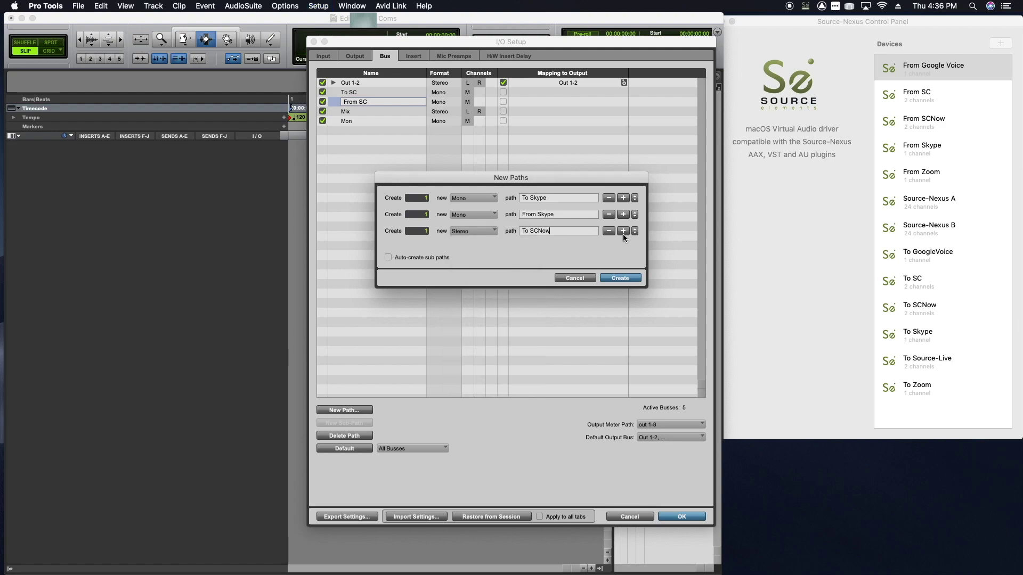
click(623, 230)
click(490, 247)
click(488, 260)
double_click(526, 247)
text(F)
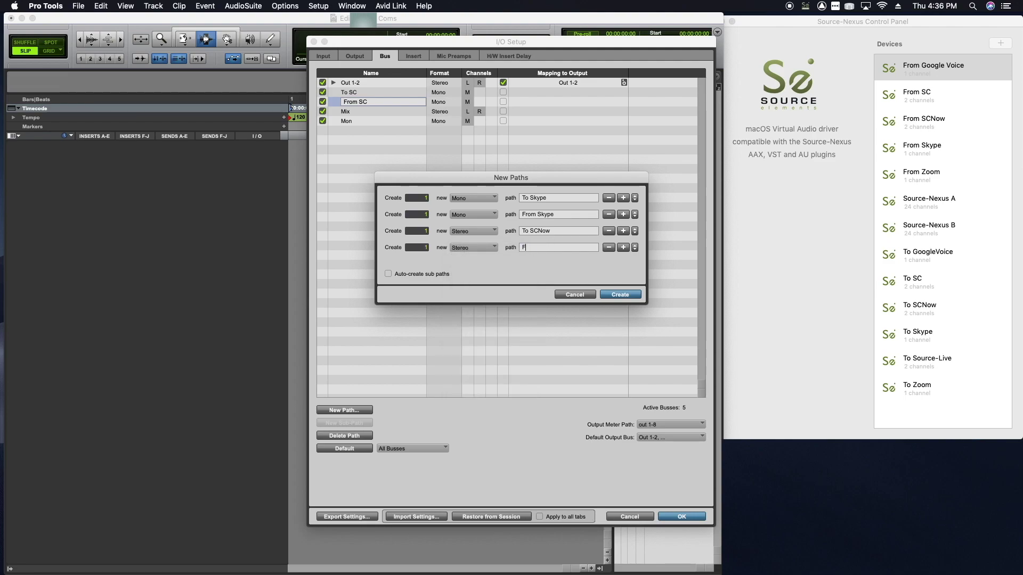
text(rom SCNow)
Add a stereo entry named To Source-Live to the new bus paths
click(622, 248)
click(494, 264)
click(494, 276)
click(575, 264)
text(To)
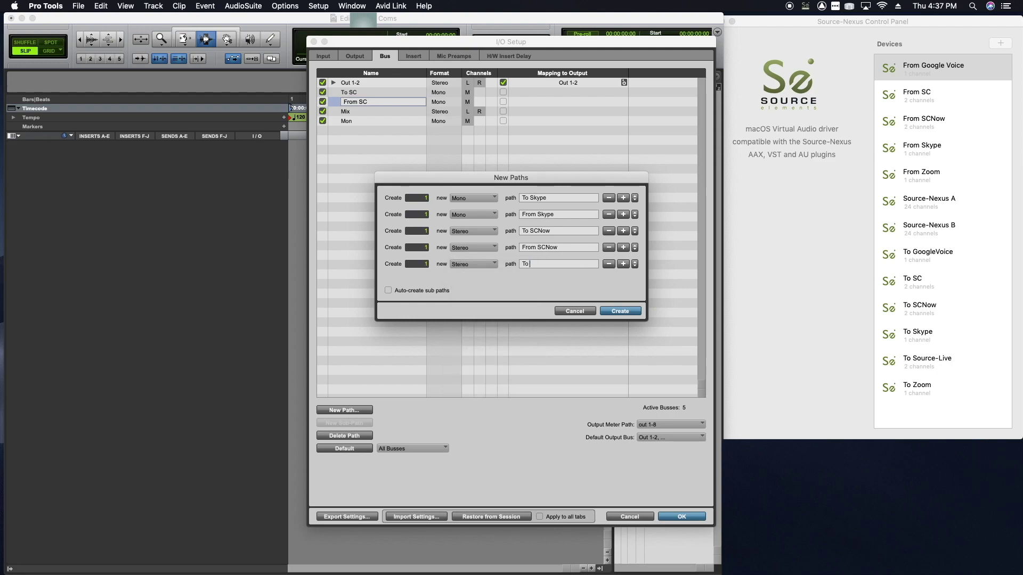
text( Source-Live)
Add two mono entries named To Zoom and From Zoom to the new bus paths
click(622, 263)
key(Tab)
text(To)
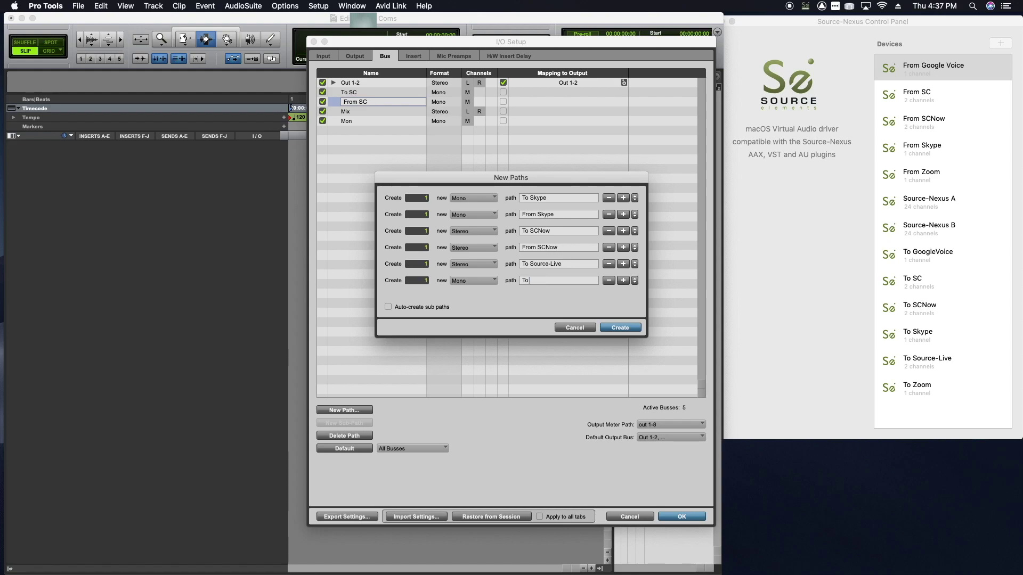
text( Zoom)
click(622, 280)
key(Tab)
text(From)
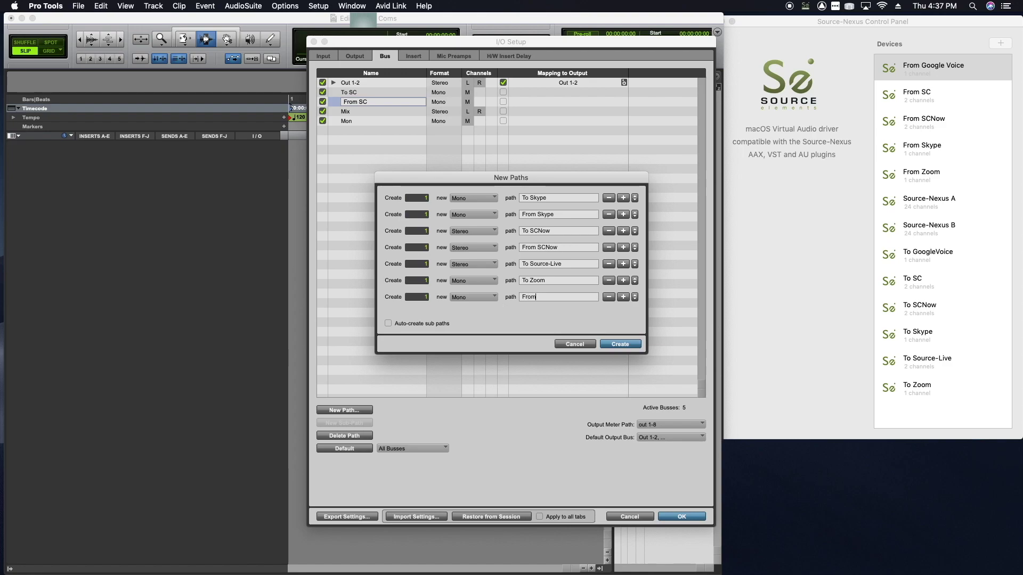
text( Zoom)
Add mono entries named To Google Voice and From Google Voice, and create all the new bus paths, applying the I/O setup
click(622, 297)
double_click(525, 313)
text(T)
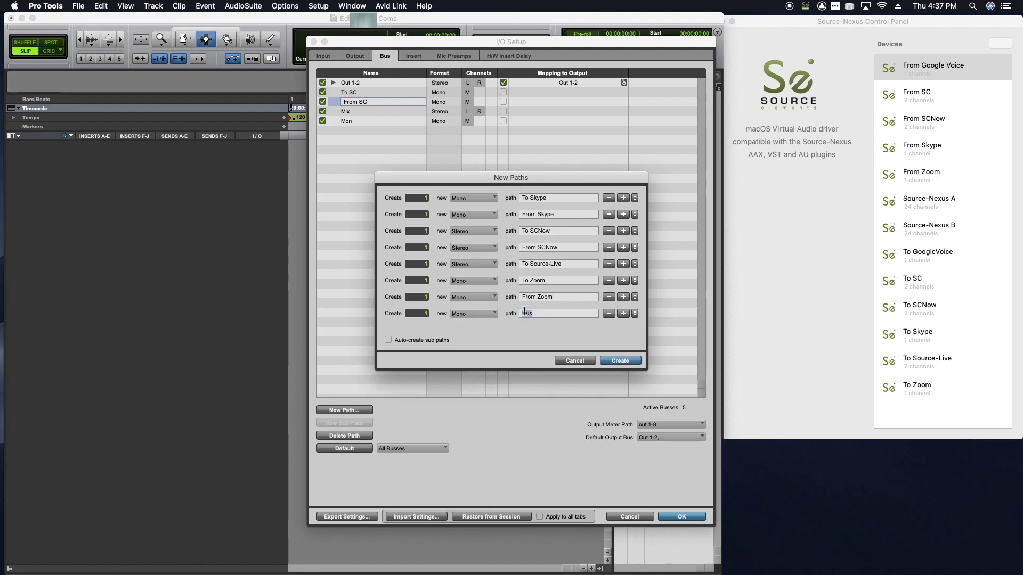
text(o Google Voice)
click(622, 314)
double_click(545, 332)
text(From Google)
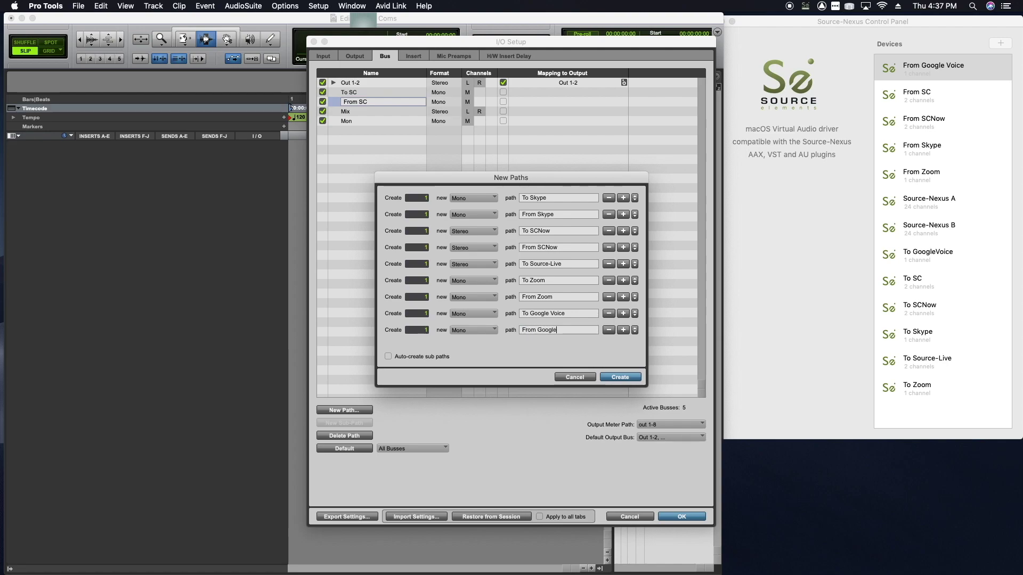
text( Voice)
click(612, 377)
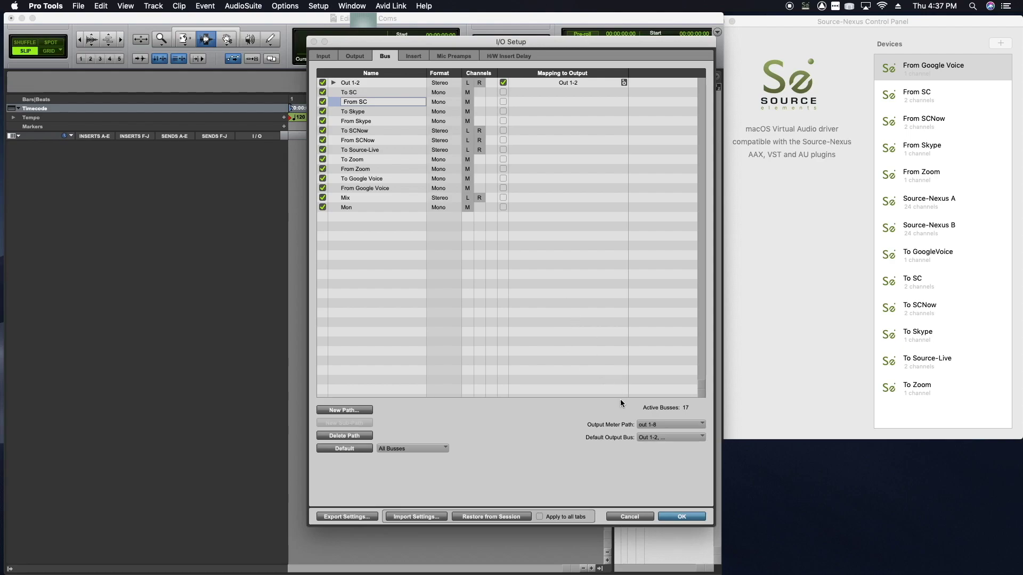
click(675, 518)
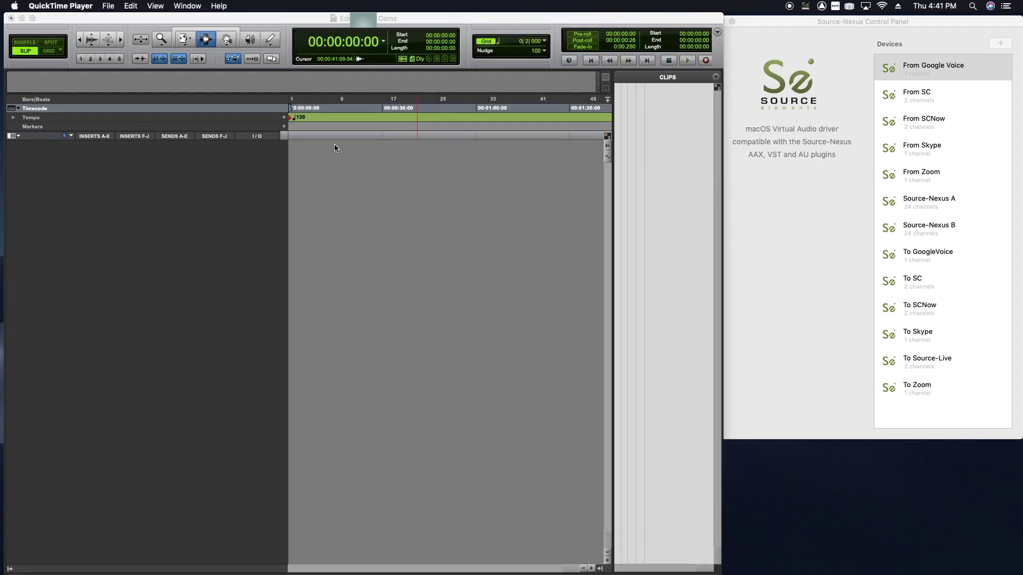
Start creating new tracks with a stereo Aux Input entry named SC
click(386, 193)
key(super+shift+n)
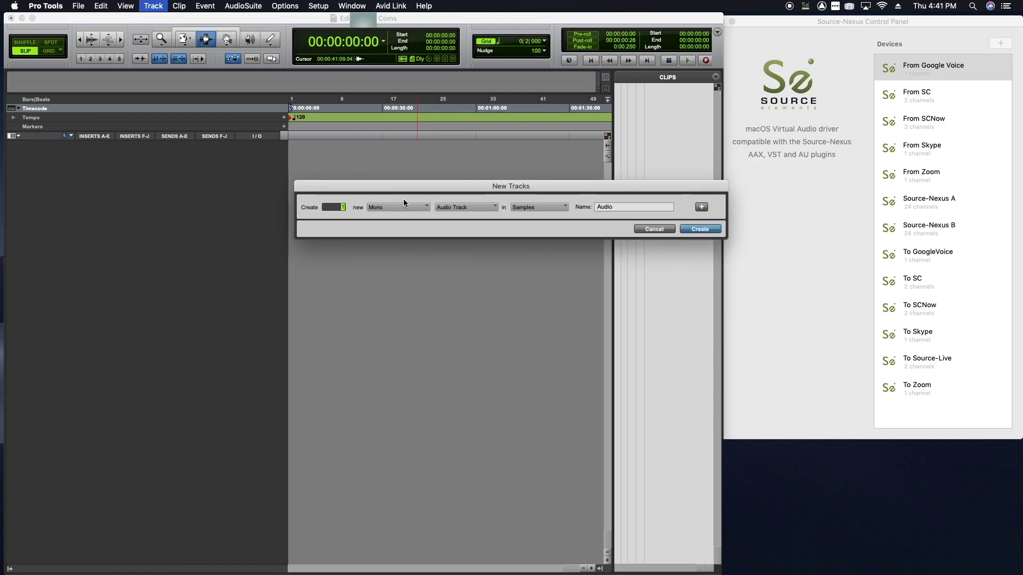
click(403, 206)
click(397, 218)
click(485, 208)
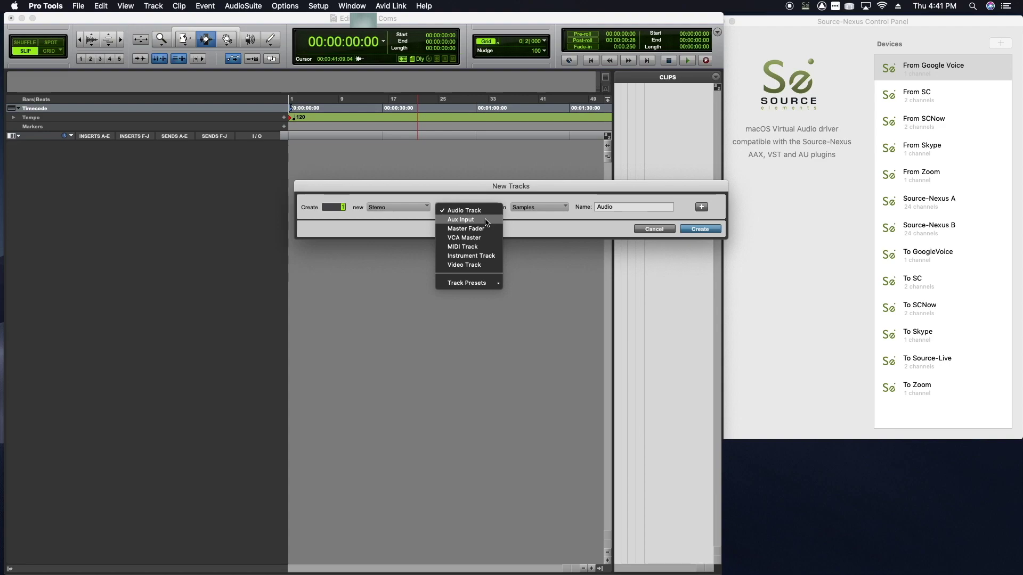
click(485, 219)
click(628, 211)
text(SC)
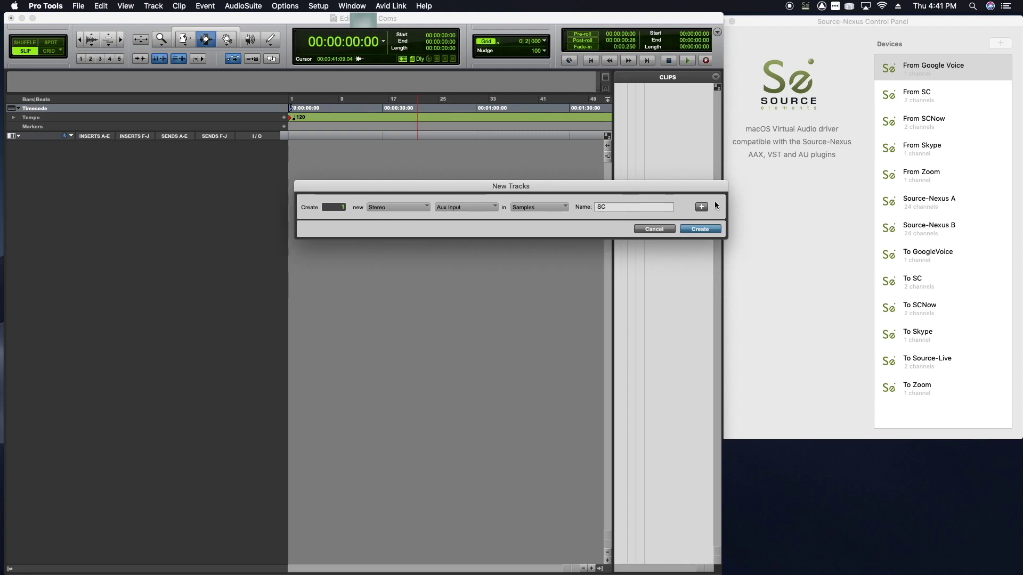
Add a second stereo Aux Input entry named SCNow to the new tracks
click(700, 206)
click(402, 226)
click(406, 239)
click(605, 224)
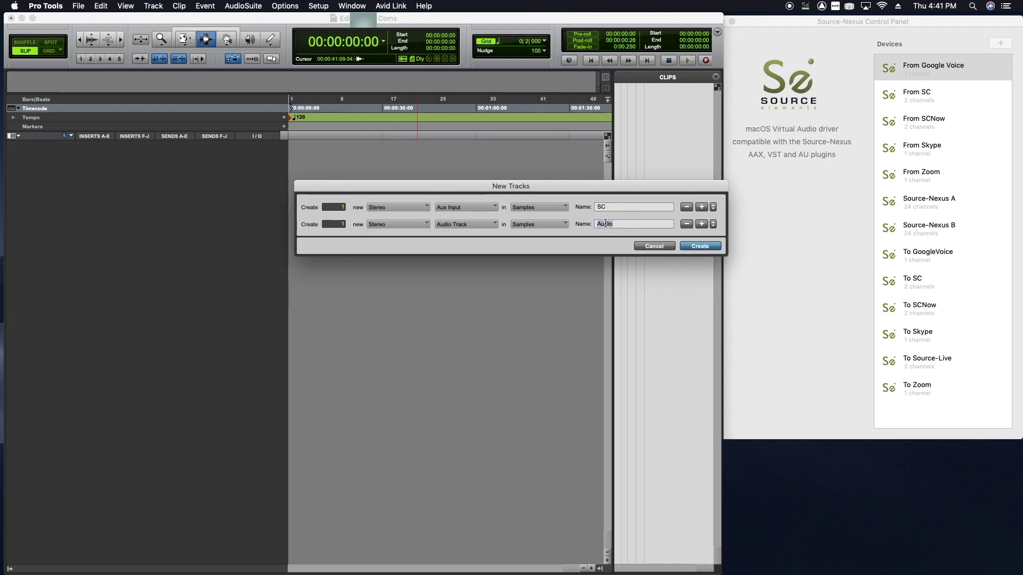
text(SCNow)
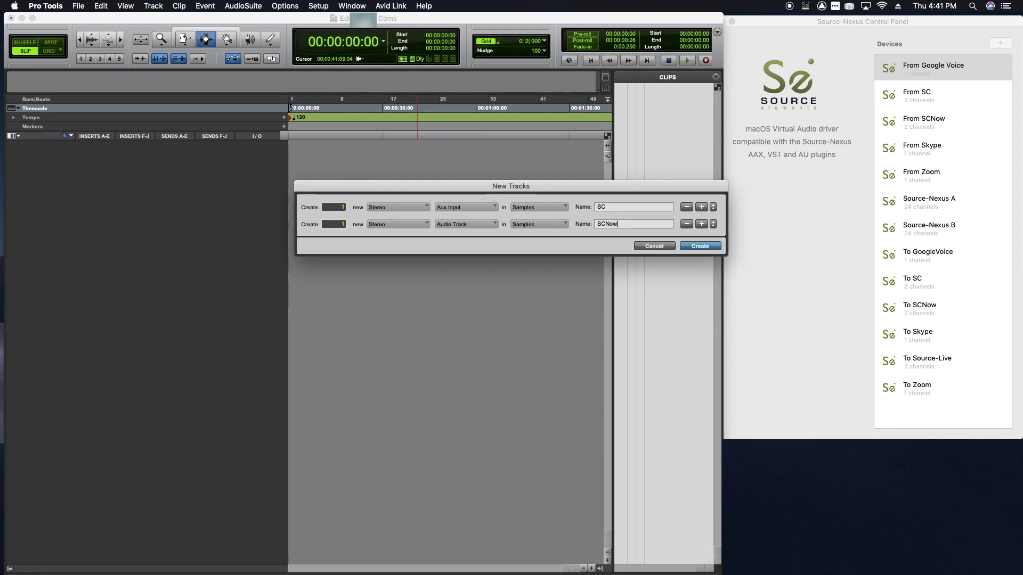
click(466, 224)
click(458, 234)
key(super+a)
text(SC)
Add a mono Aux Input entry named Skype to the new tracks
click(702, 224)
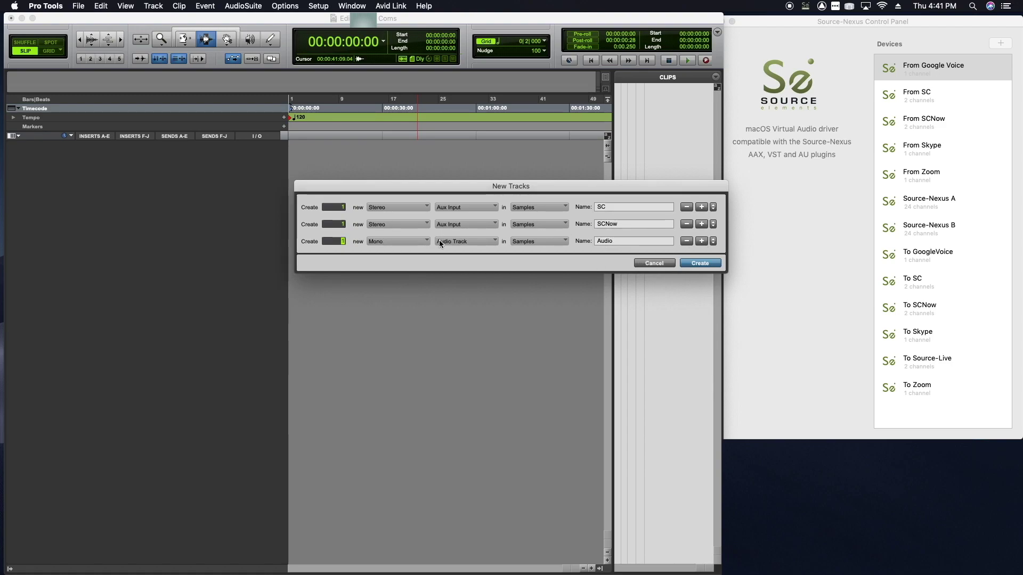
drag(597, 242, 608, 241)
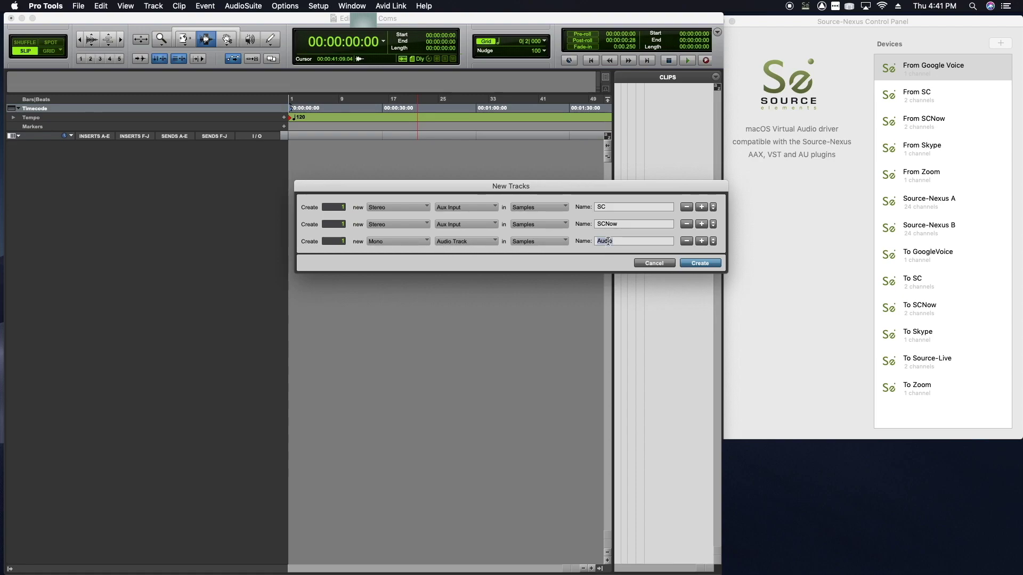
text(S)
click(466, 241)
click(466, 254)
text(Sk)
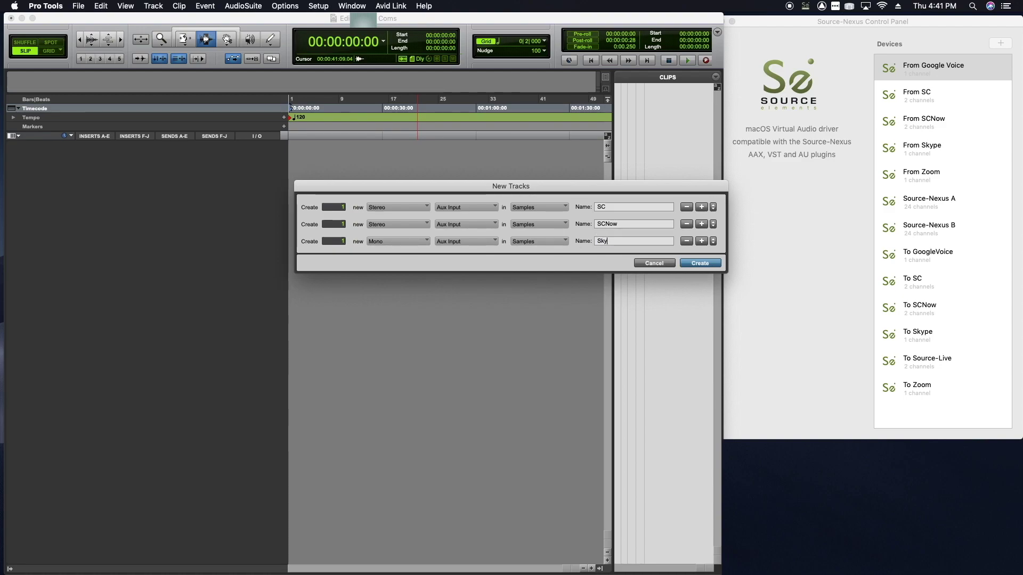
Add a mono Aux Input entry named Google Voice to the new tracks
click(701, 241)
key(Tab)
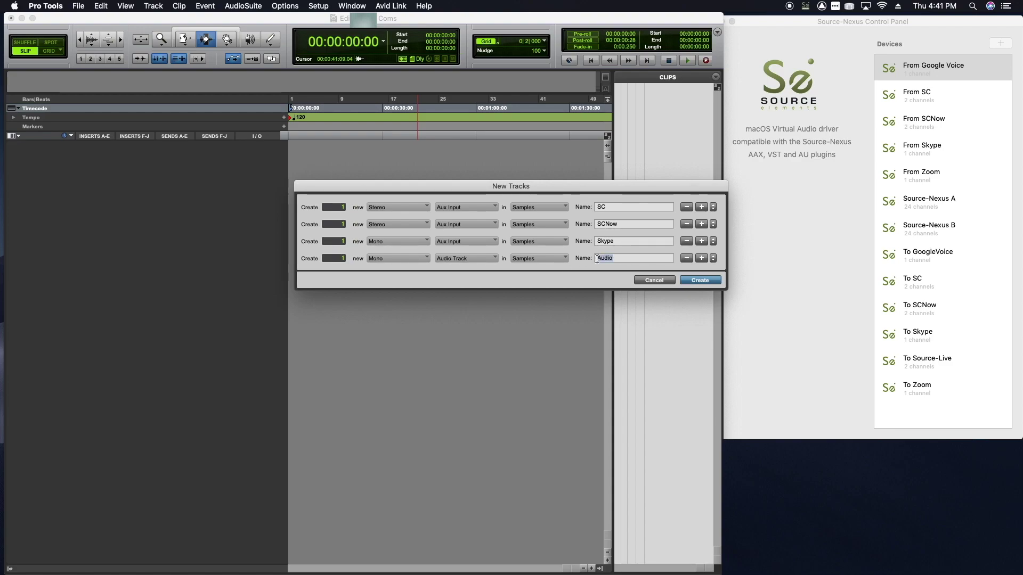
click(481, 259)
click(480, 271)
text(Google Voice)
Add a mono Aux Input entry named Zoom and create all five new tracks
click(701, 258)
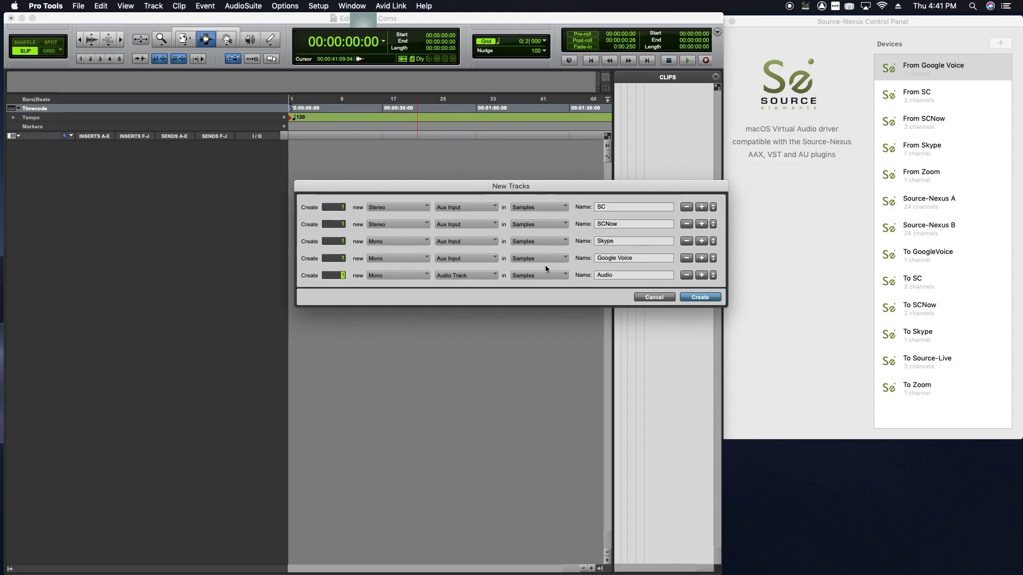
double_click(604, 275)
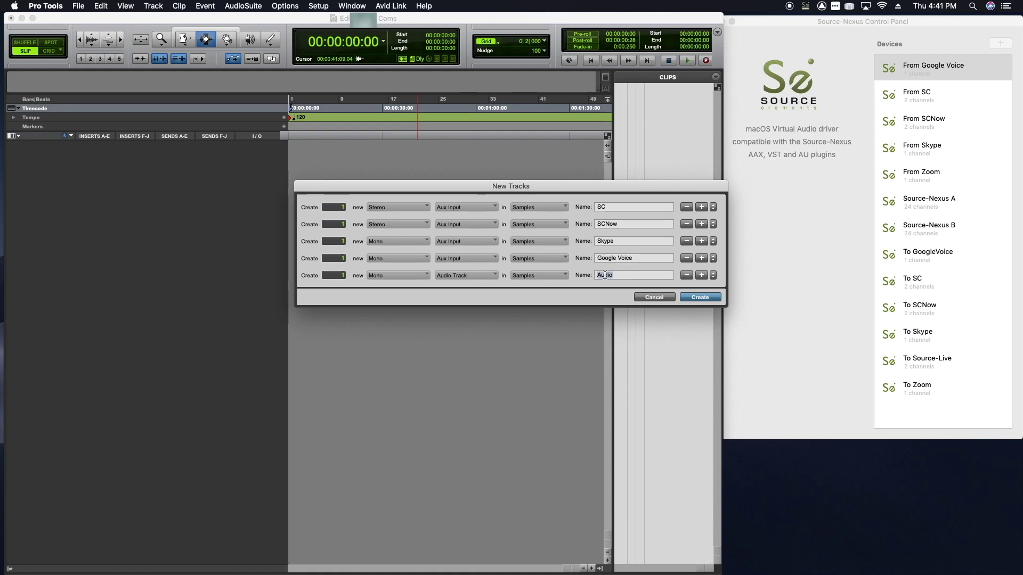
click(472, 273)
click(463, 287)
text(Zoom)
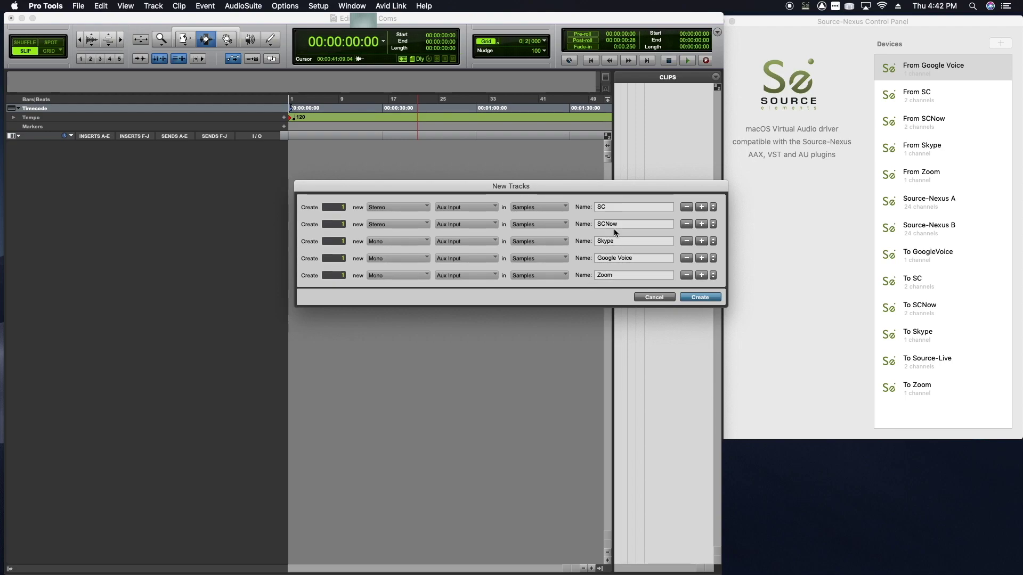
click(699, 297)
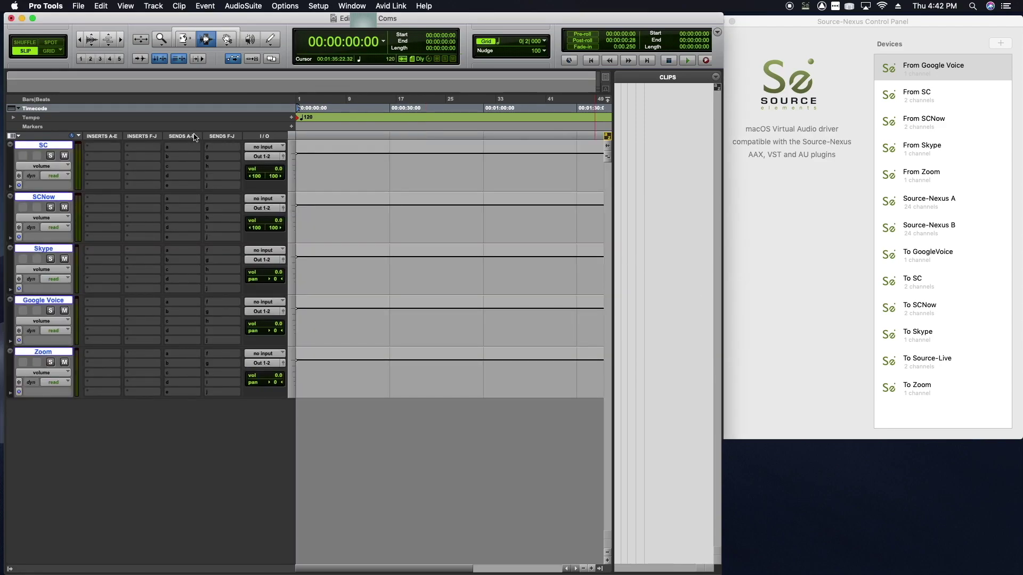
In the Mix window, assign the first send on all tracks to the mono To SC bus
key(super+equal)
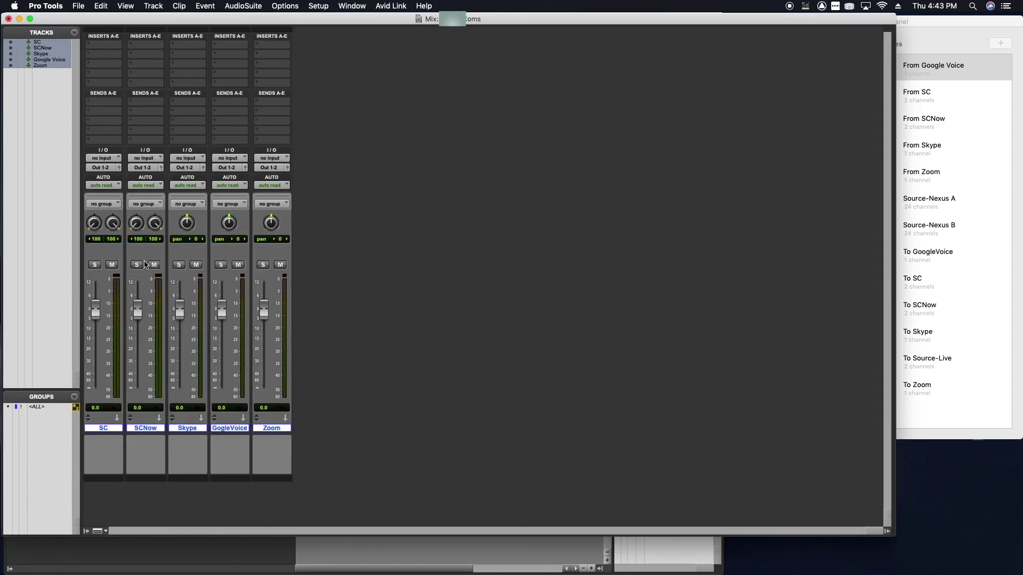
click(89, 104)
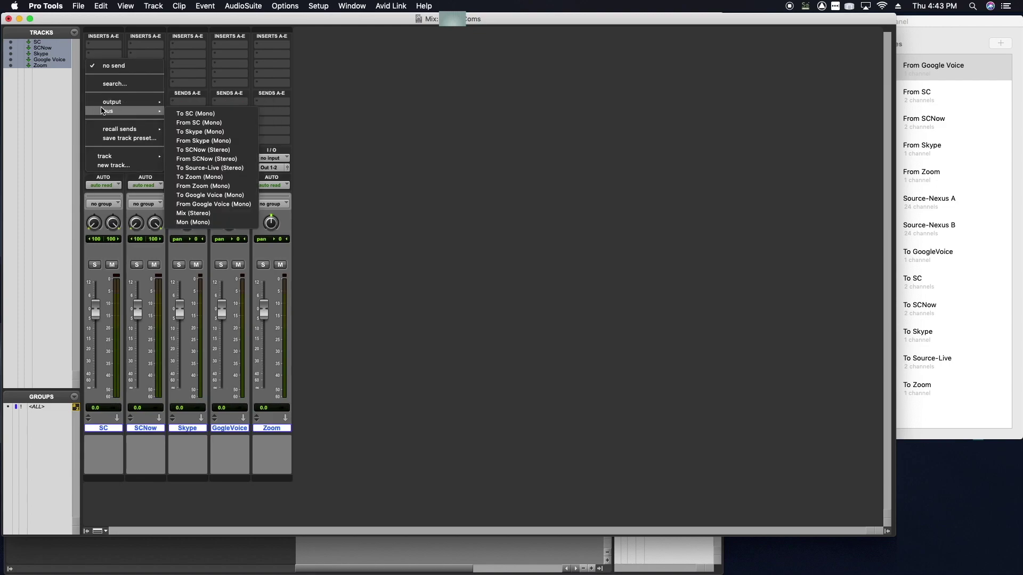
alt+click(174, 114)
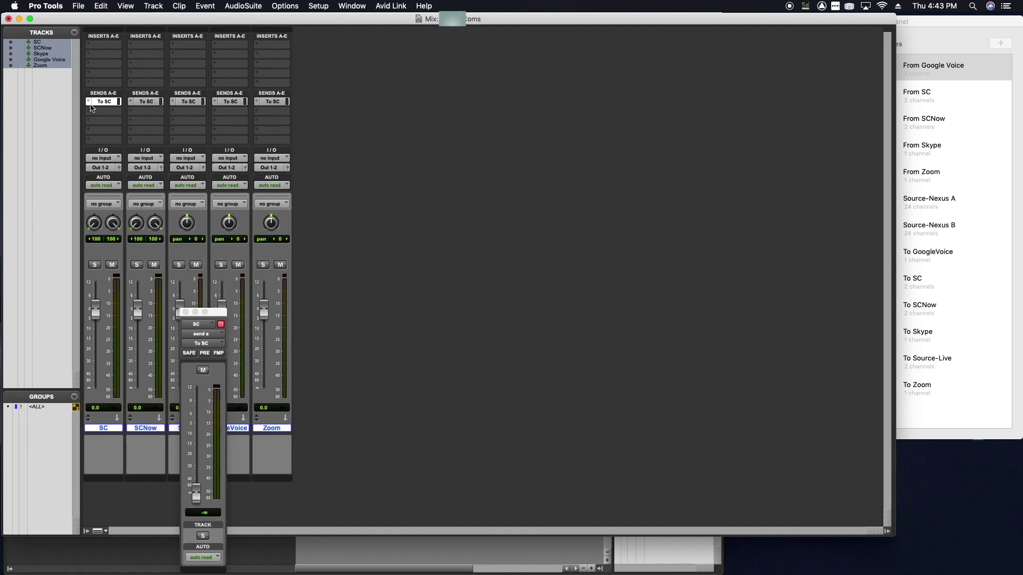
Show the first send's faders, set the To SC send level to 0.0 on every track, and remove that send from the SC track
ctrl+super+click(90, 102)
alt+click(90, 137)
alt+click(133, 137)
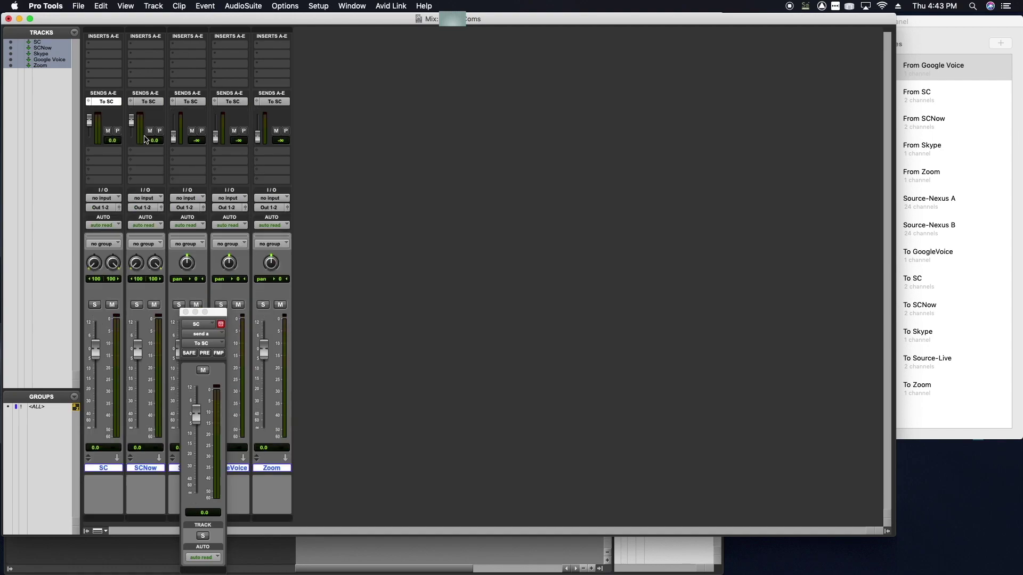
alt+click(174, 137)
alt+click(215, 137)
alt+click(257, 137)
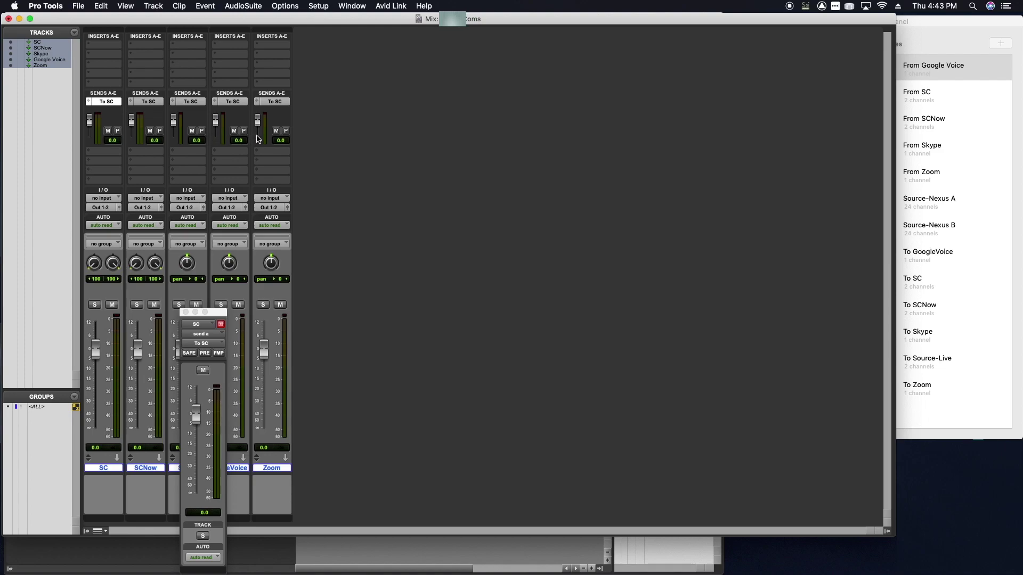
click(89, 103)
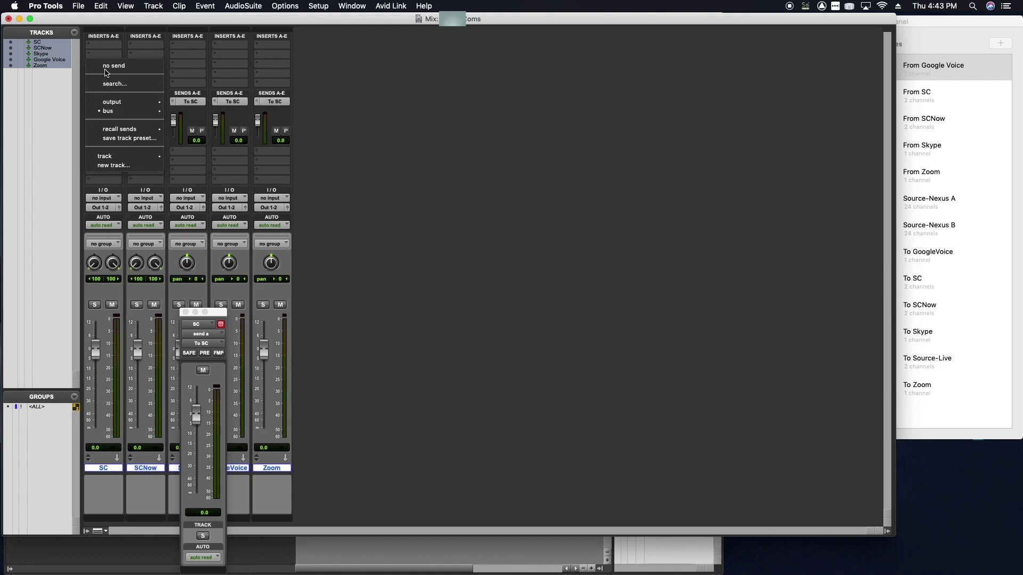
click(105, 69)
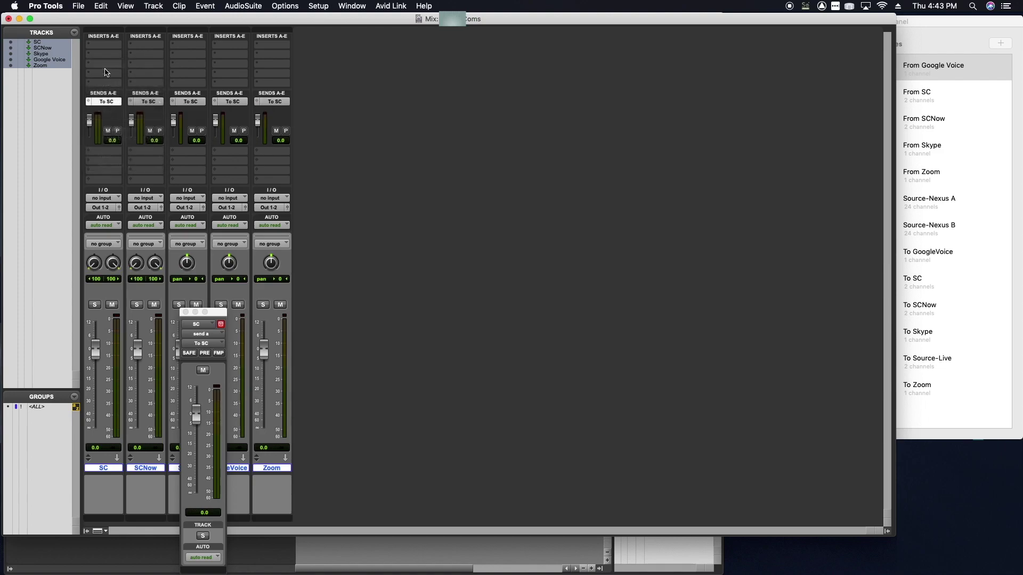
Assign the second send on all tracks to the stereo To SCNow bus
click(98, 157)
mouse_move(102, 161)
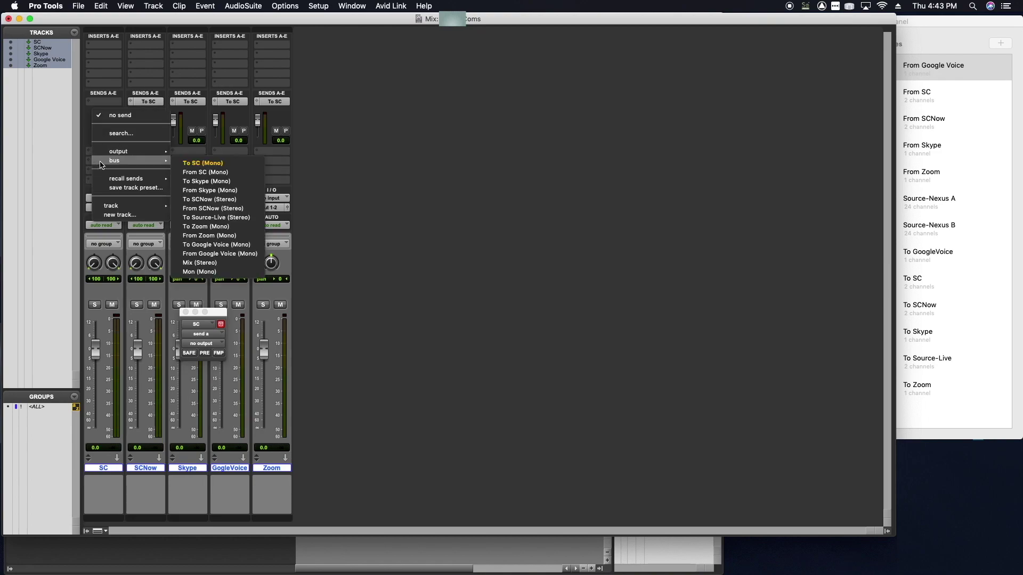
alt+click(206, 199)
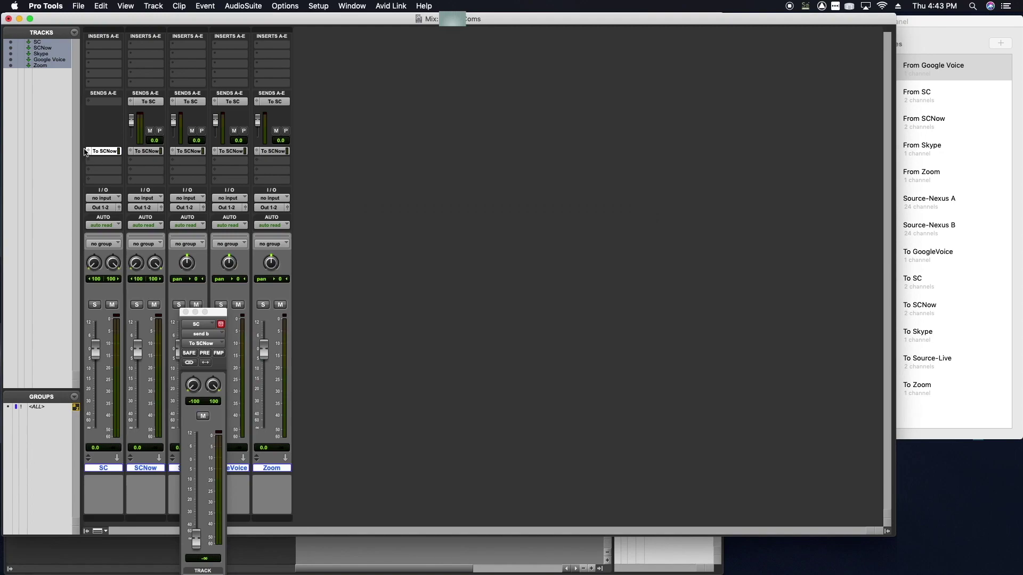
Set the To SCNow send level to 0.0 on every track and remove that send from the SCNow track
alt+click(108, 190)
alt+click(132, 187)
alt+click(173, 186)
alt+click(216, 186)
alt+click(257, 189)
click(133, 151)
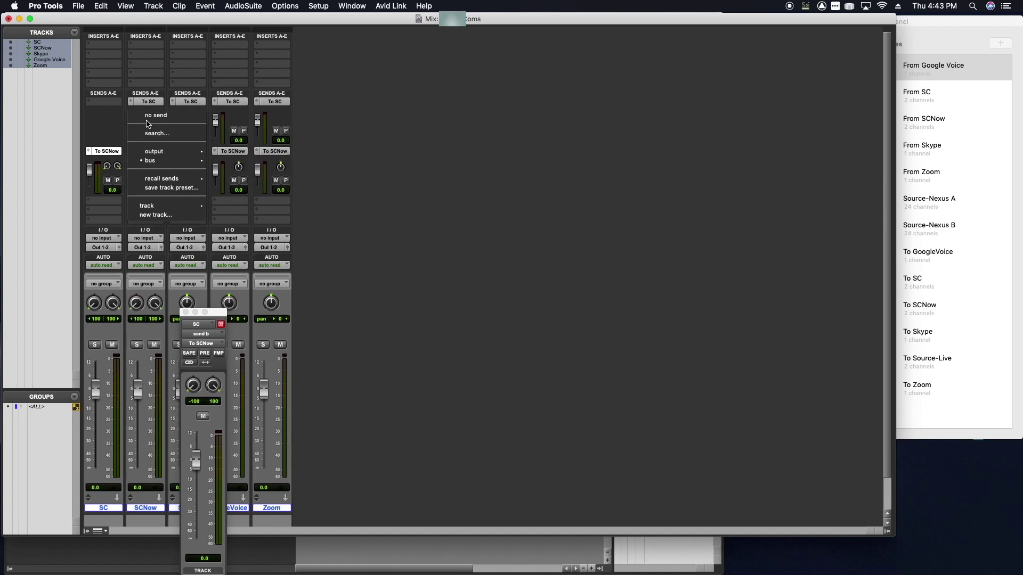
click(147, 118)
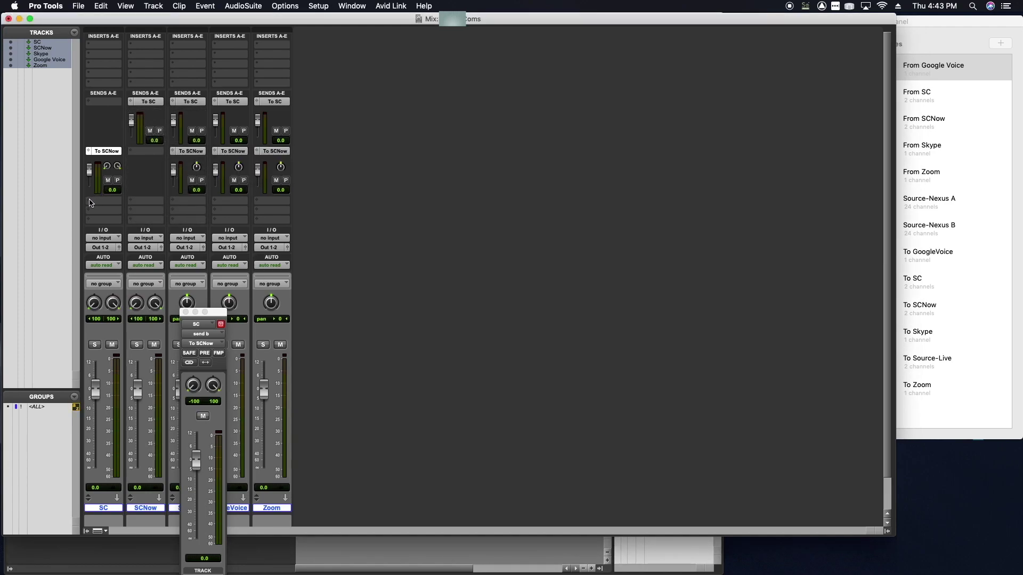
Assign the third send on all tracks to the mono To Skype bus and close the floating send window
click(89, 203)
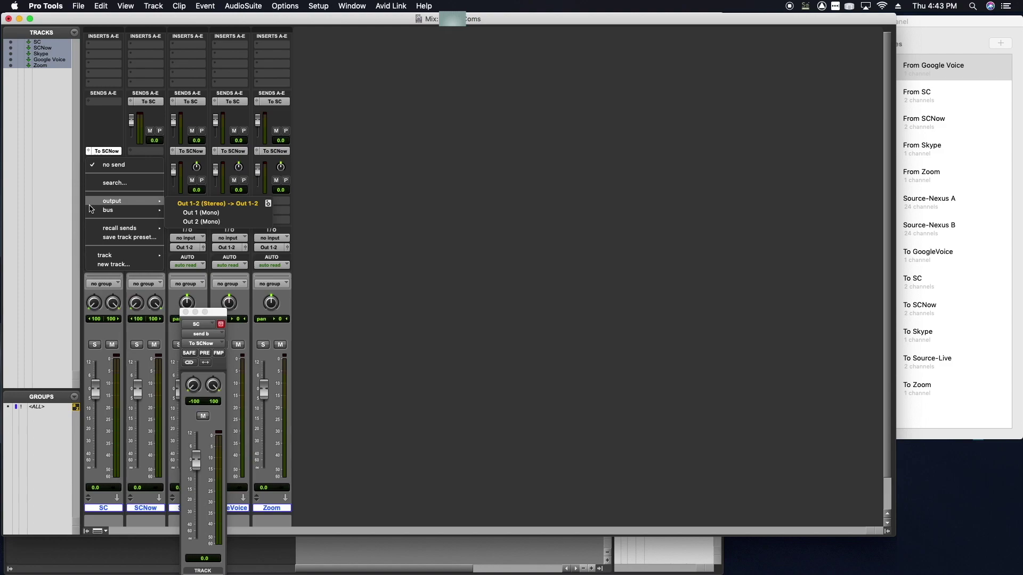
mouse_move(96, 211)
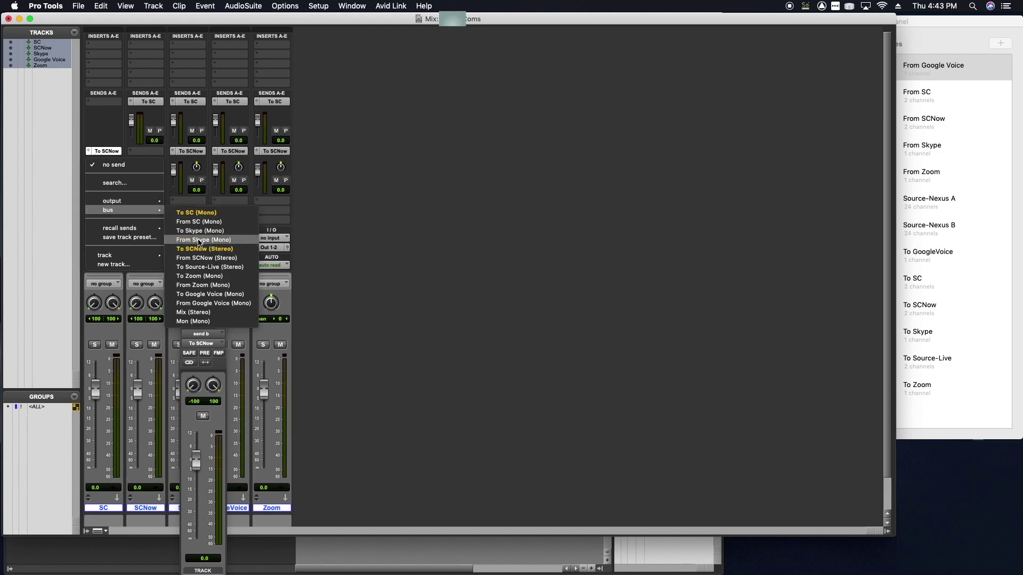
click(197, 232)
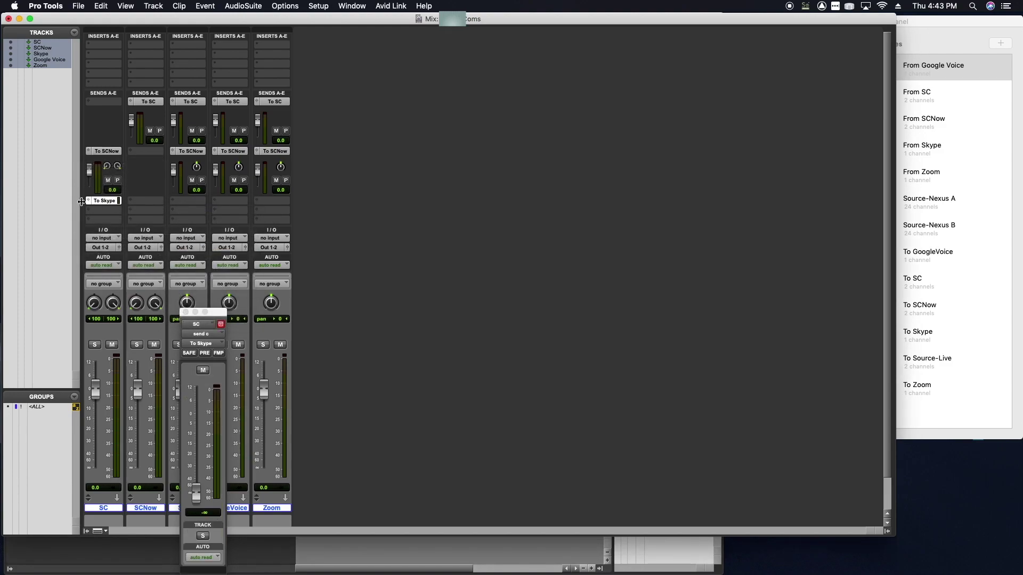
click(89, 202)
mouse_move(118, 212)
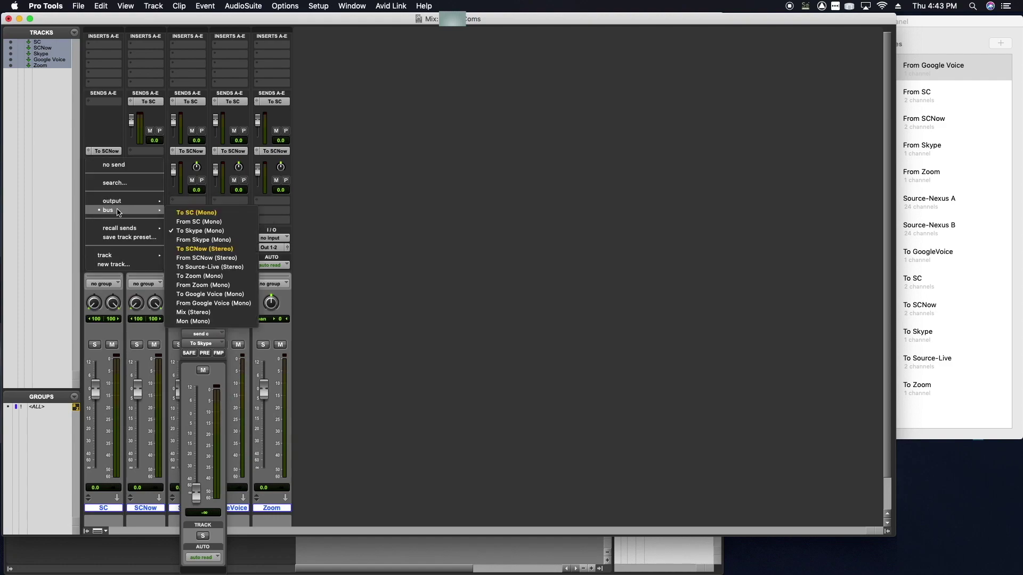
alt+click(200, 230)
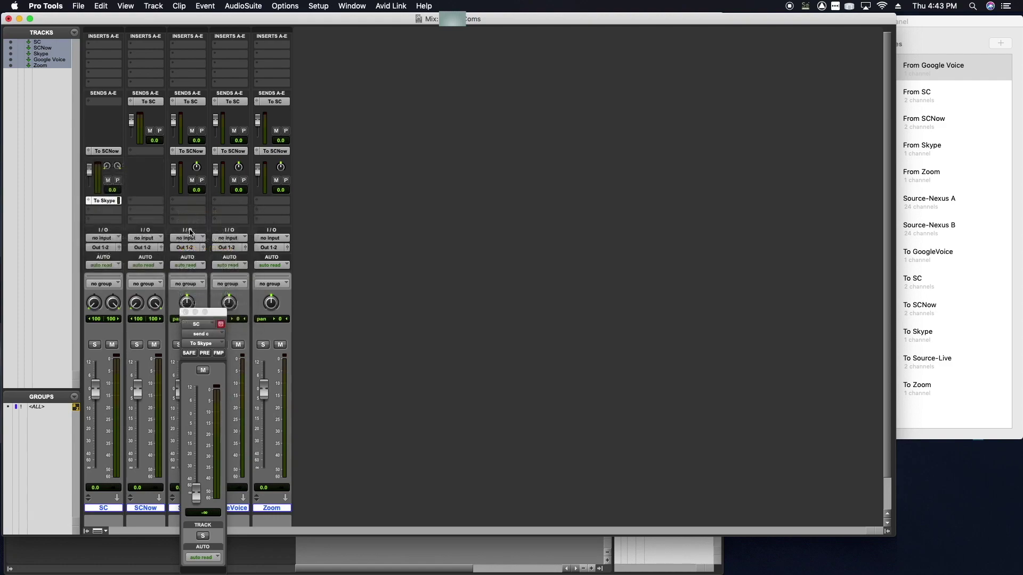
click(186, 313)
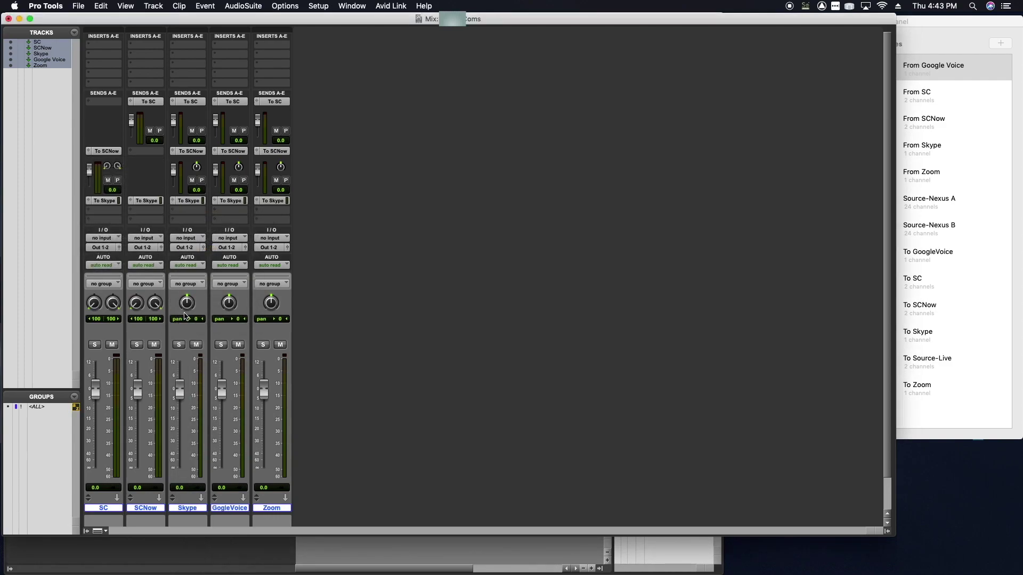
Remove the To Skype send from the Skype track and set its level to 0.0 on the other four tracks
click(173, 203)
click(189, 168)
click(89, 202)
alt+click(89, 234)
alt+click(131, 236)
alt+click(216, 235)
alt+click(258, 234)
Assign the fourth send on all tracks to the mono To Google Voice bus
scroll(308, 249, down, 3)
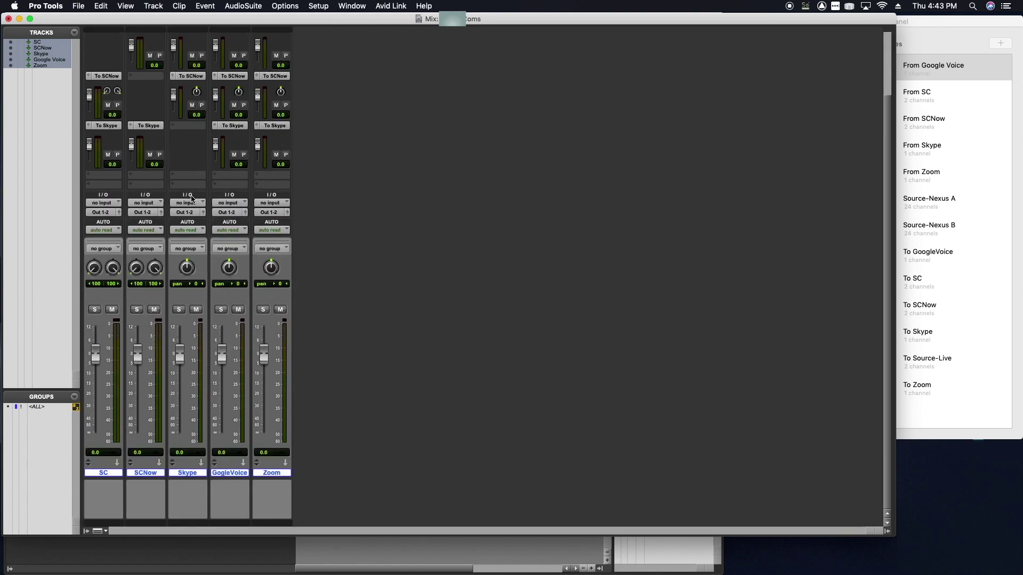
click(96, 176)
mouse_move(149, 185)
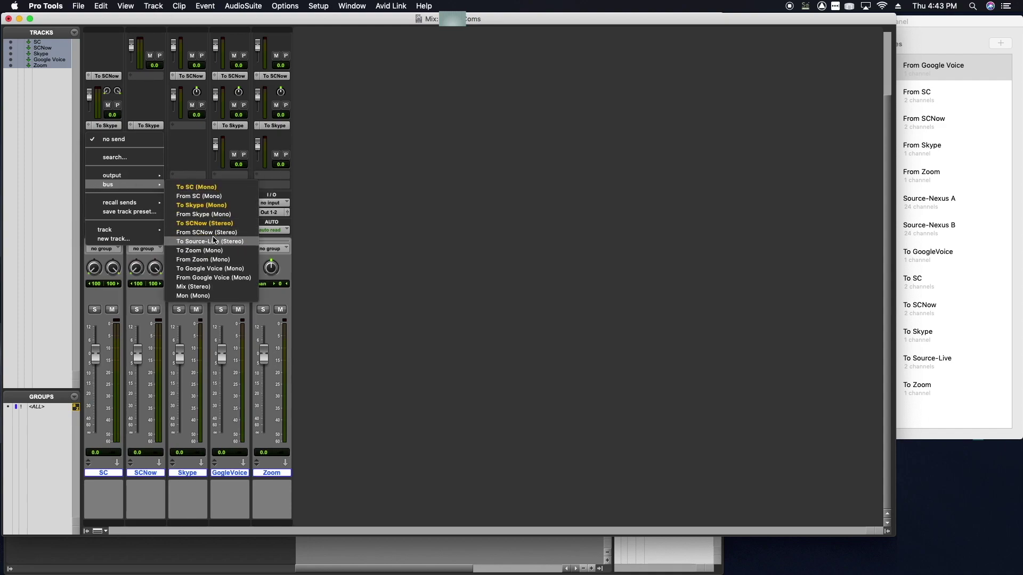
click(215, 269)
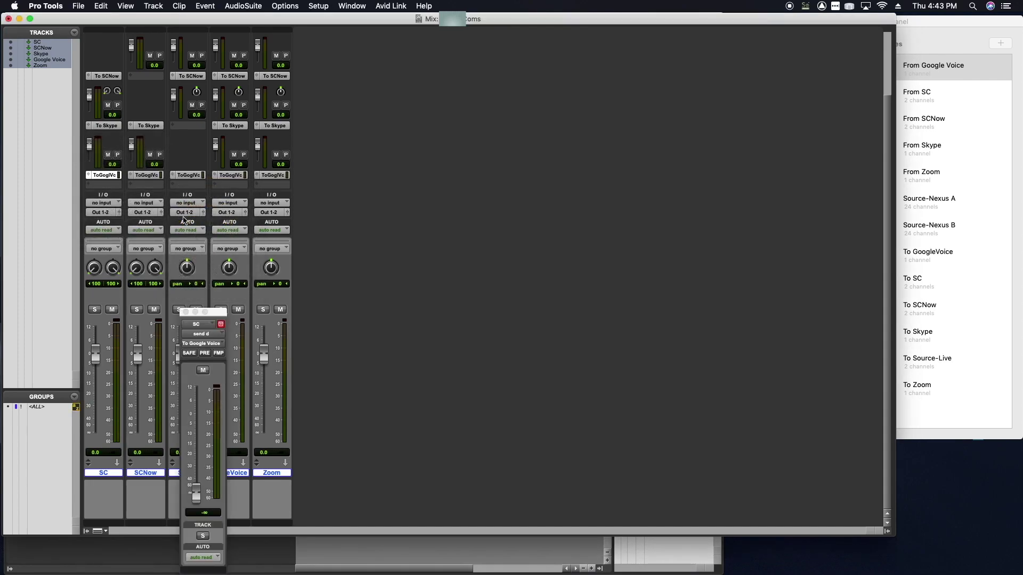
Remove the To Google Voice send from the Google Voice track and set its level to 0.0 on the other four tracks
click(216, 178)
click(229, 138)
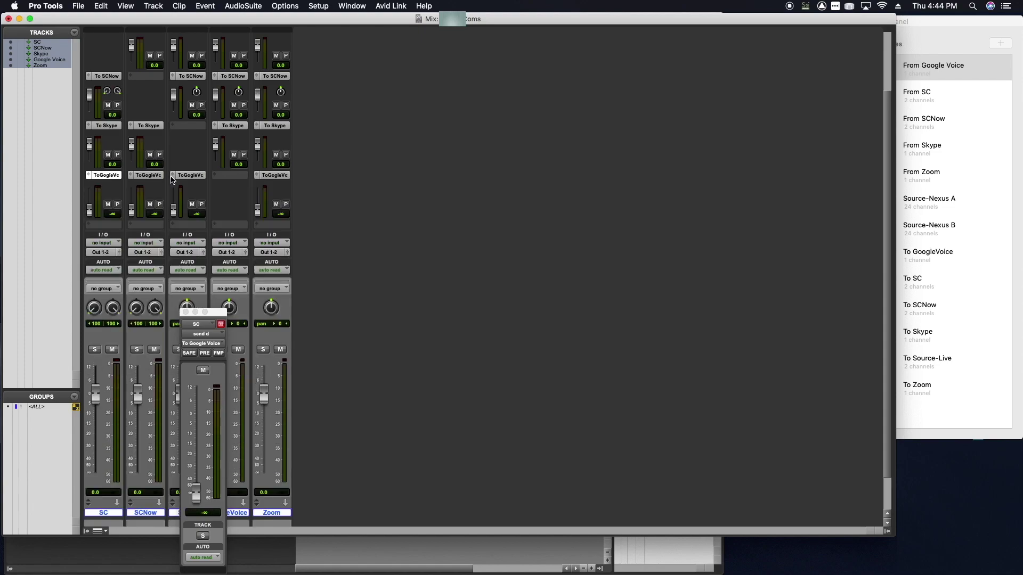
alt+click(90, 210)
alt+click(132, 209)
alt+click(173, 210)
alt+click(259, 211)
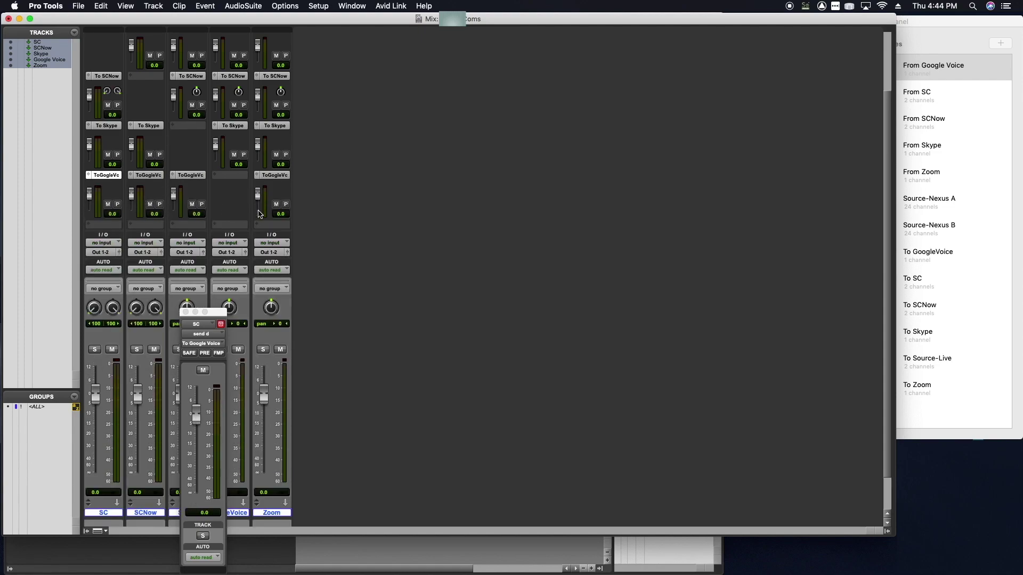
click(185, 312)
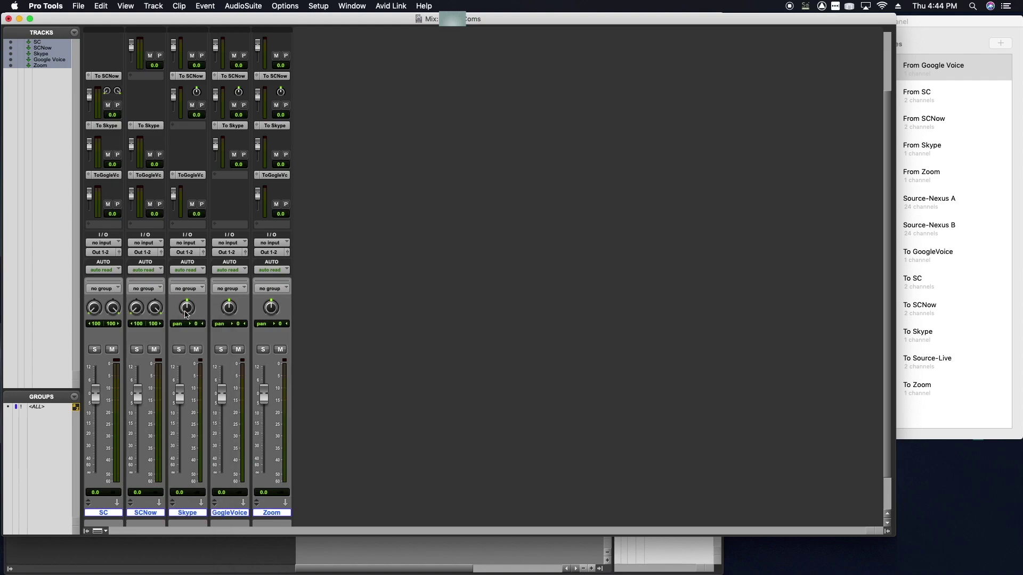
Assign the fifth send on all tracks to the mono To Zoom bus and remove that send from the Zoom track
click(89, 224)
mouse_move(107, 234)
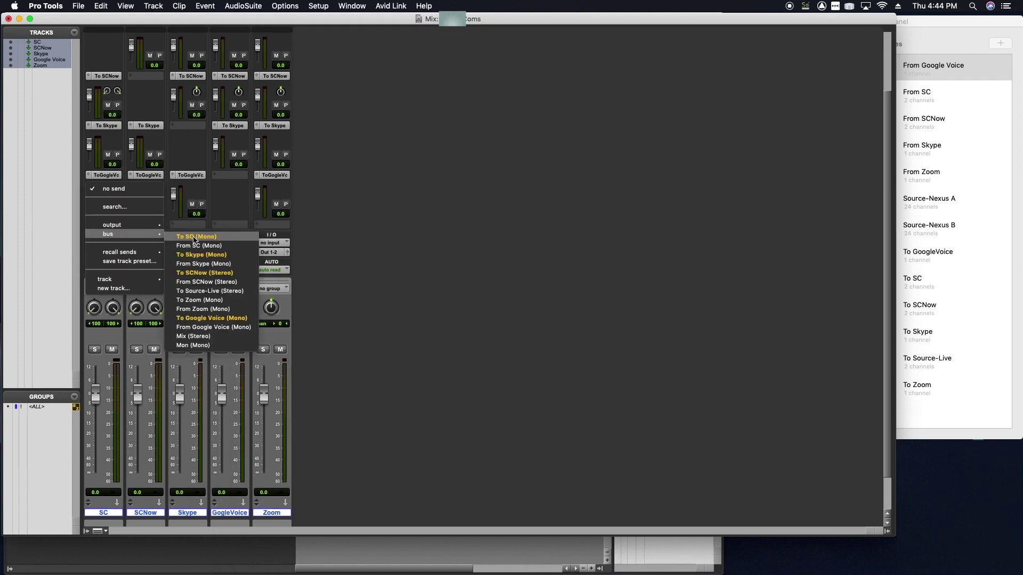
alt+click(195, 300)
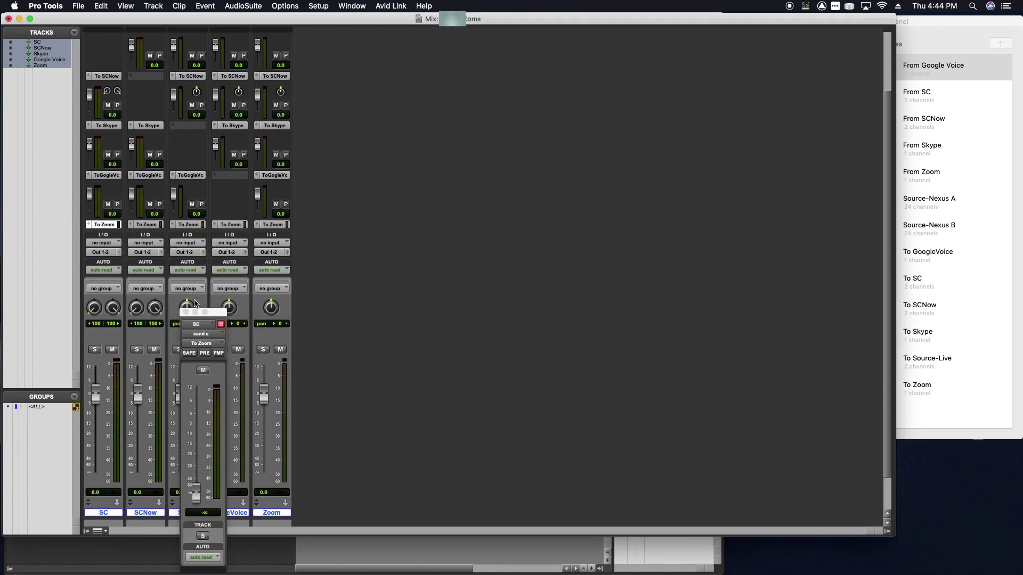
click(257, 225)
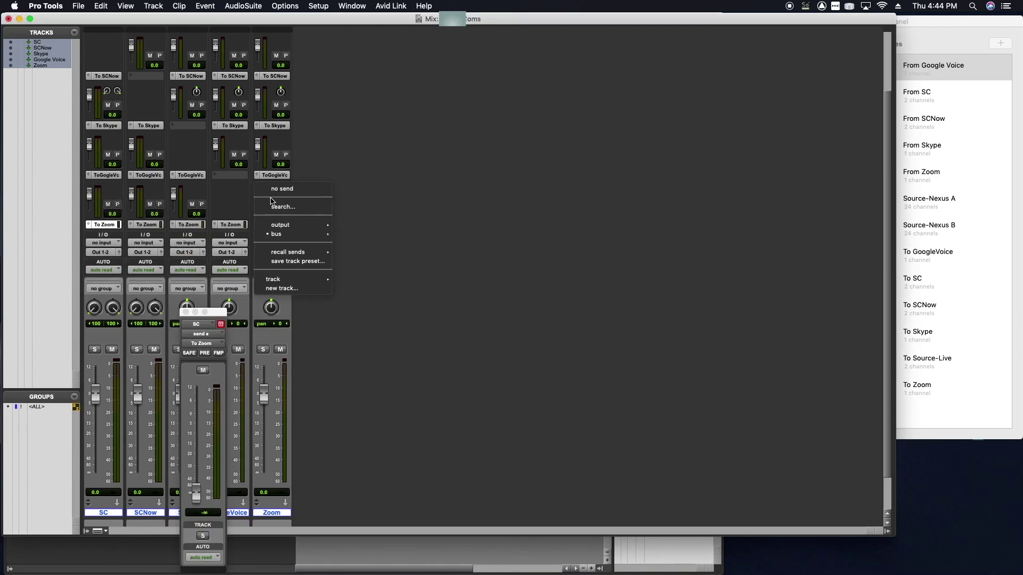
click(277, 190)
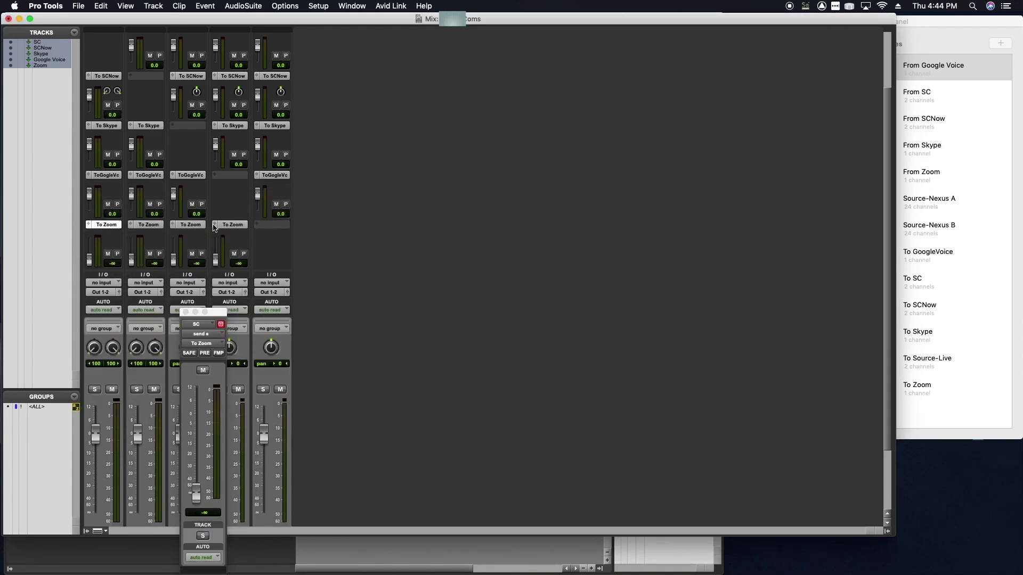
Set the To Zoom send level to 0.0 on the SC, SCNow, Skype and Google Voice tracks
alt+click(90, 261)
alt+click(132, 260)
alt+click(173, 261)
alt+click(215, 260)
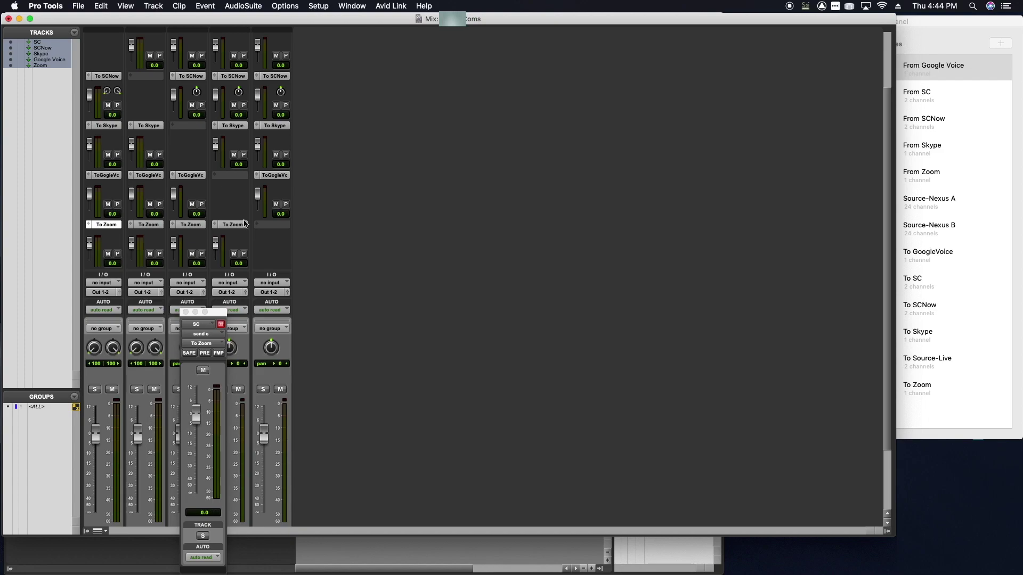
Collapse all five expanded send displays back to the compact send list and close the floating send window
click(88, 225)
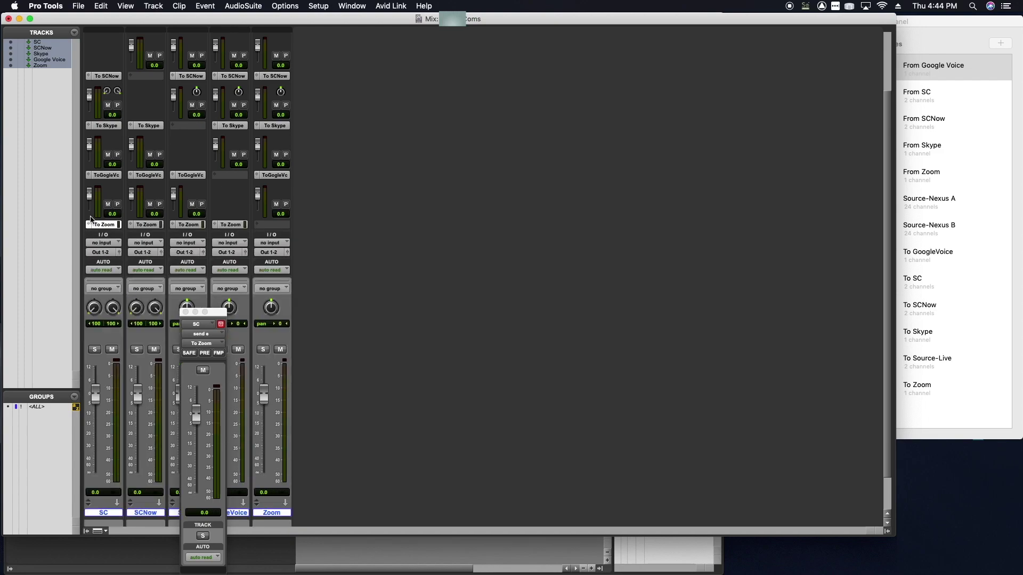
click(88, 177)
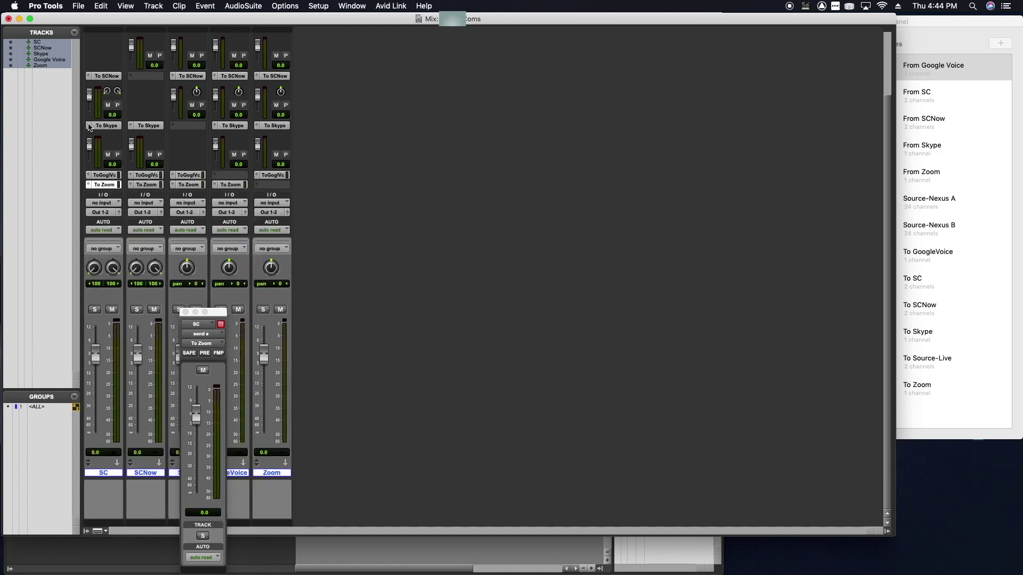
click(88, 125)
click(88, 116)
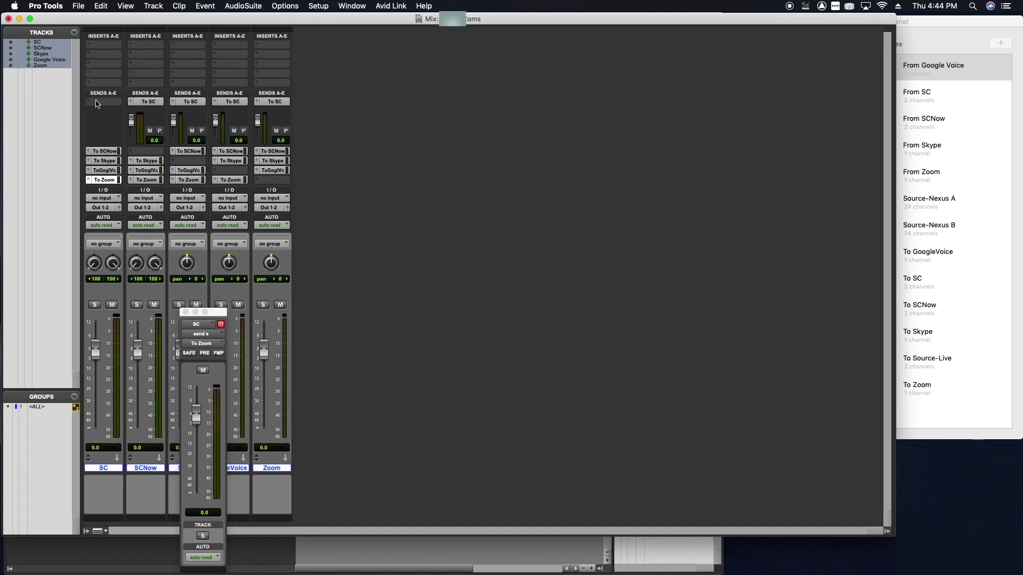
click(132, 105)
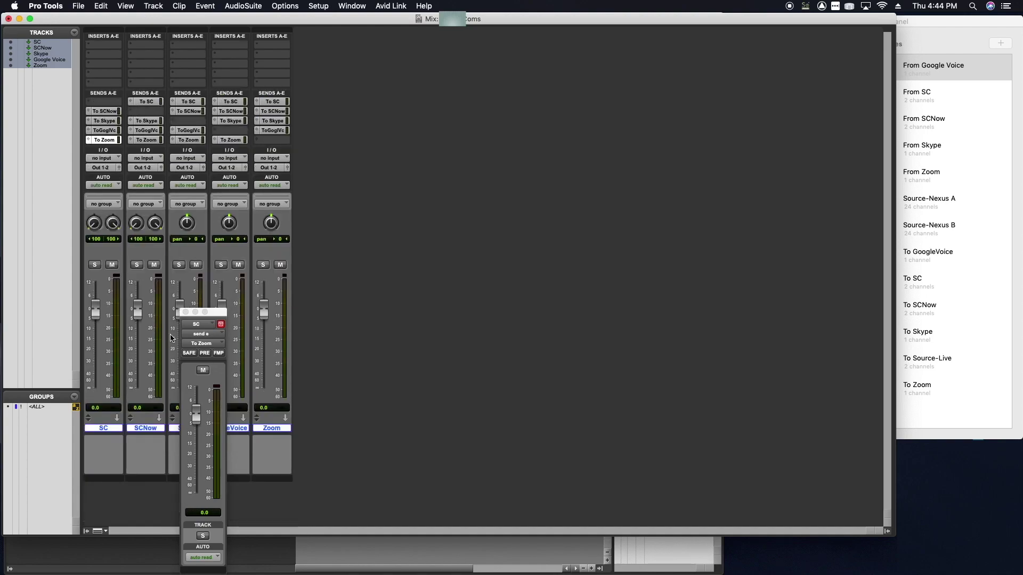
click(185, 312)
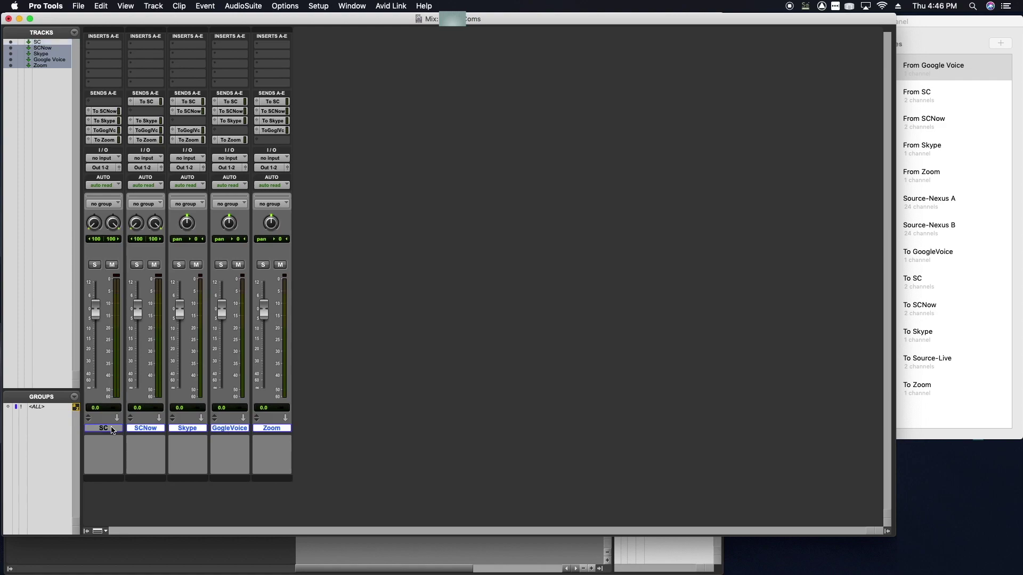
Insert the multichannel Source-Nexus AAX (stereo) plug-in in the third insert slot of the SC and SCNow tracks
click(107, 428)
click(139, 427)
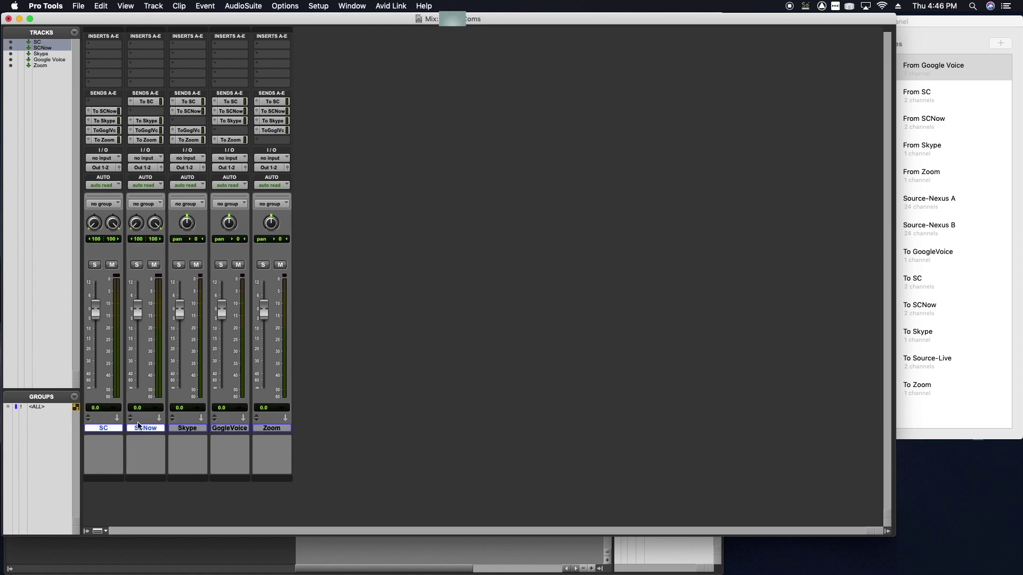
click(99, 64)
mouse_move(109, 72)
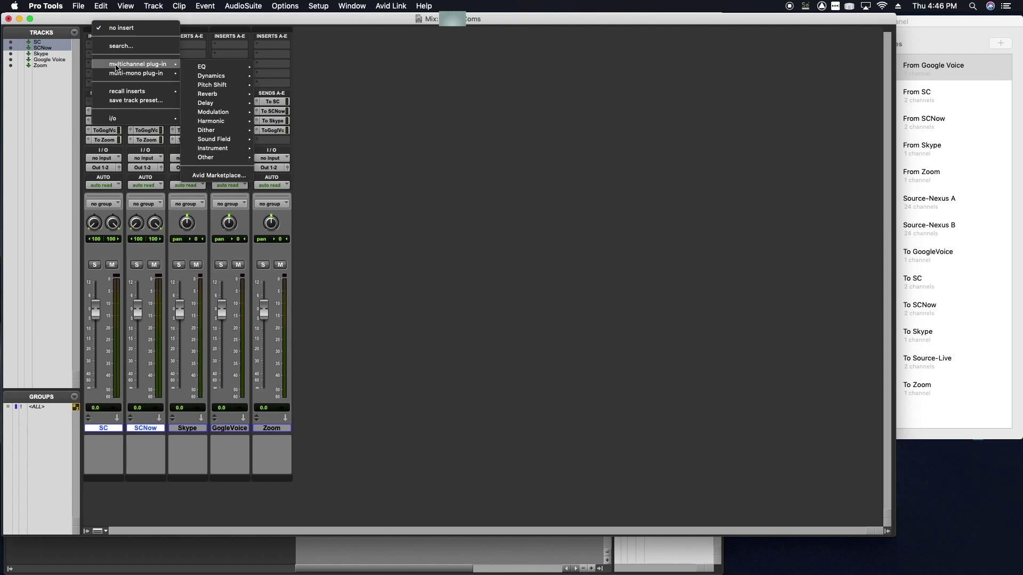
mouse_move(221, 158)
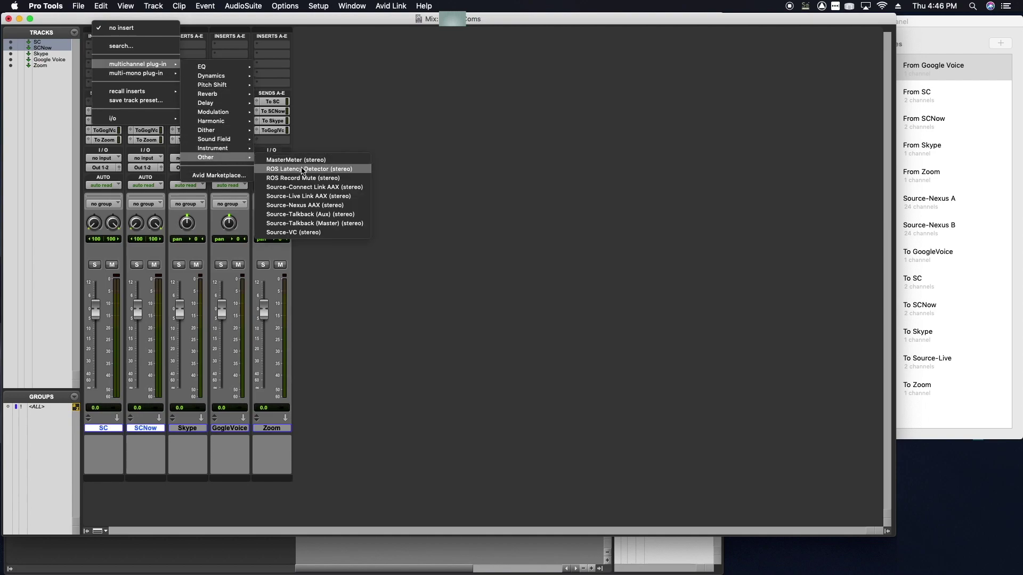
click(306, 205)
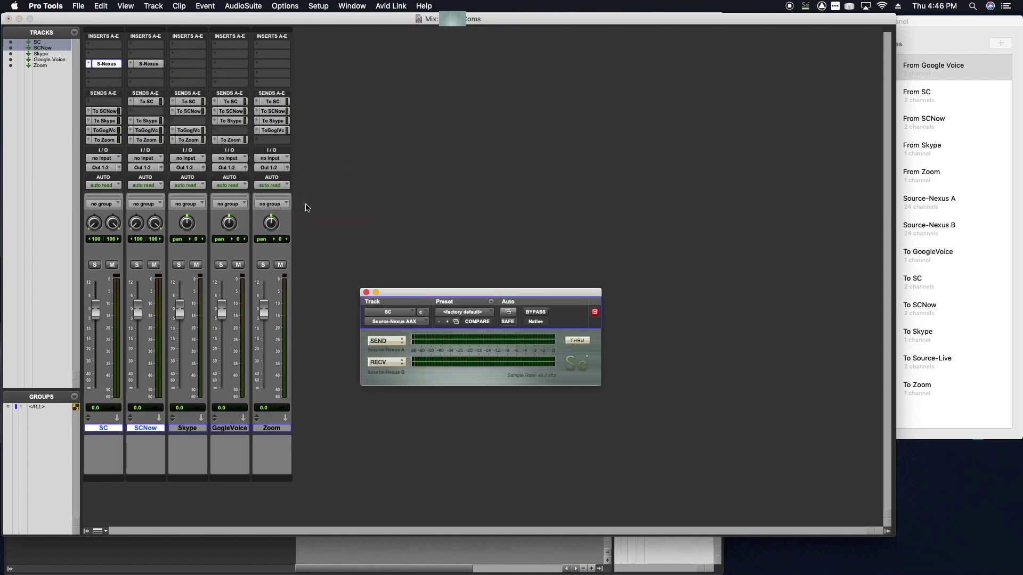
Insert the Source-Nexus AAX (mono) plug-in in the third insert slot of the Skype, Google Voice and Zoom tracks
click(195, 428)
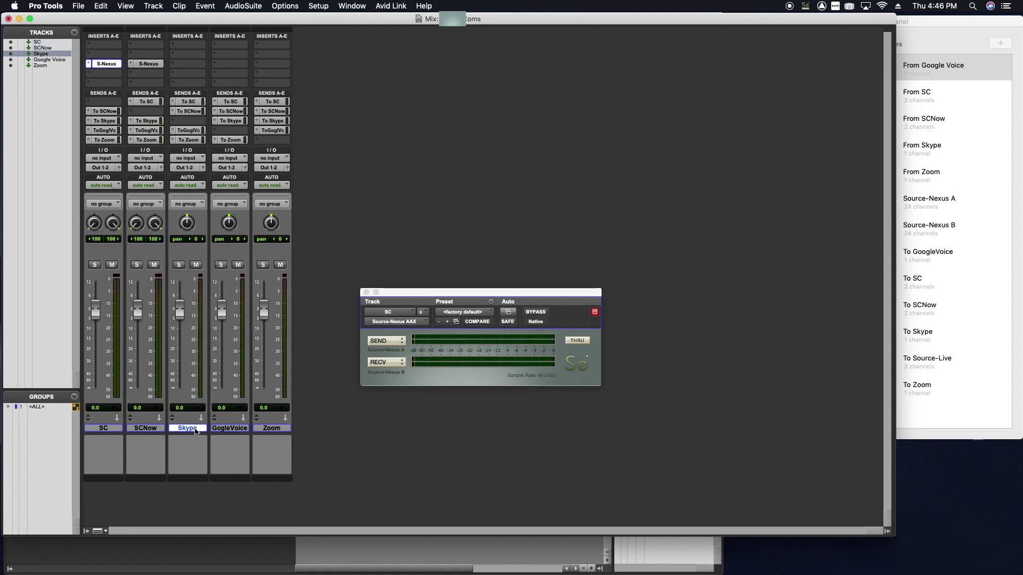
shift+click(275, 429)
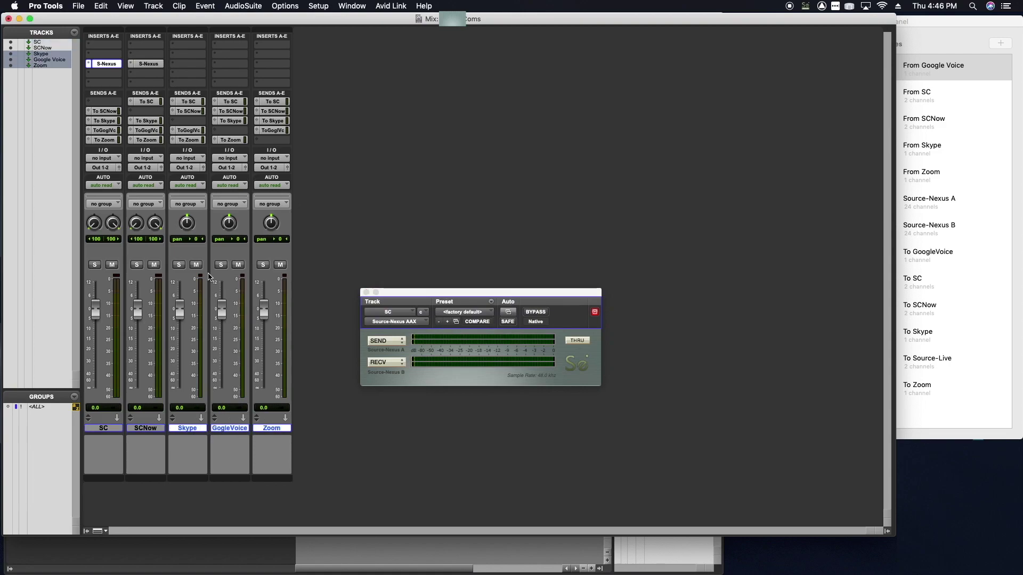
click(189, 64)
mouse_move(190, 65)
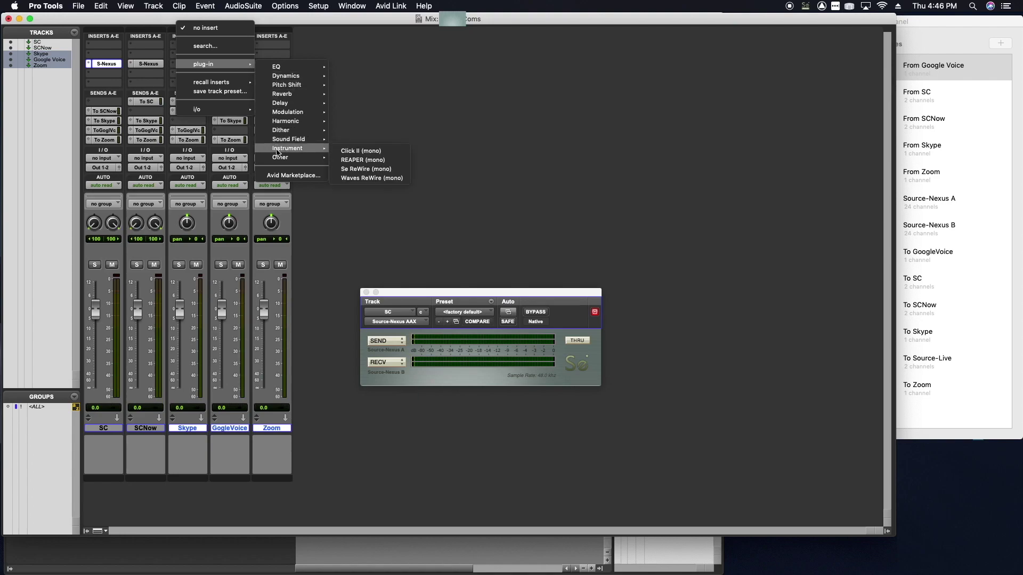
mouse_move(291, 158)
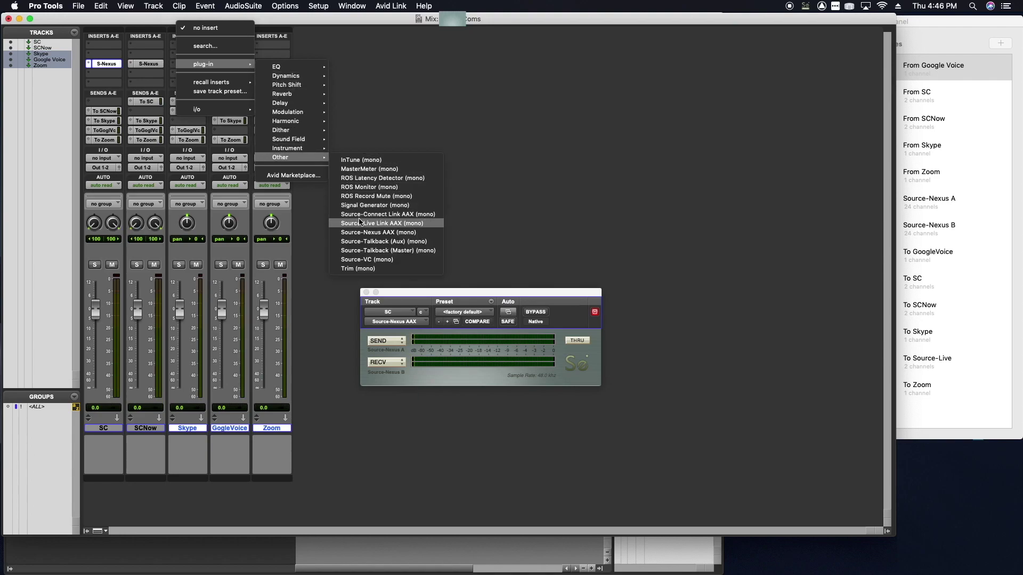
click(363, 235)
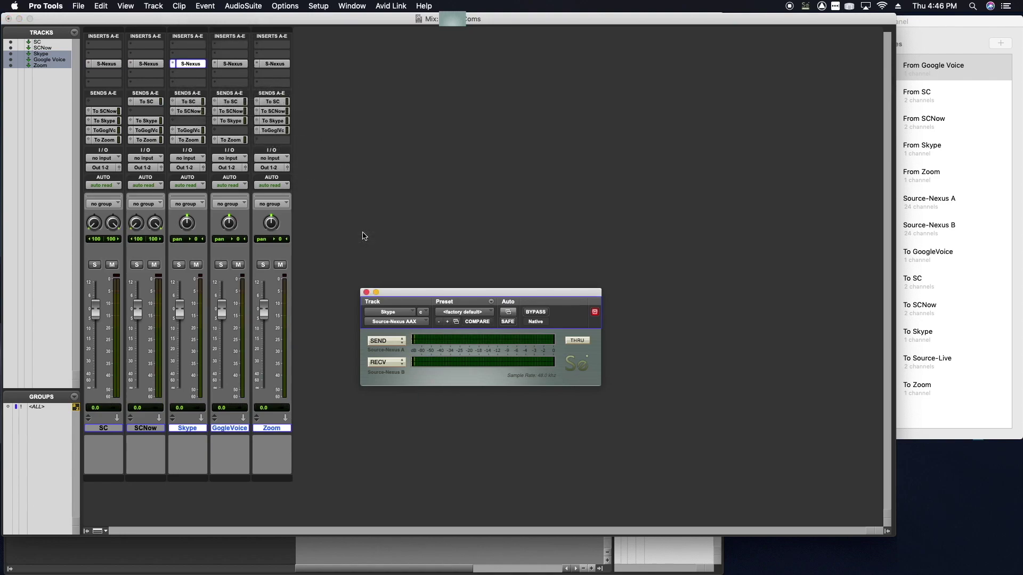
Set the SC track's Source-Nexus plug-in to send to To SC and receive from From SC, Output 1 and 2
click(107, 64)
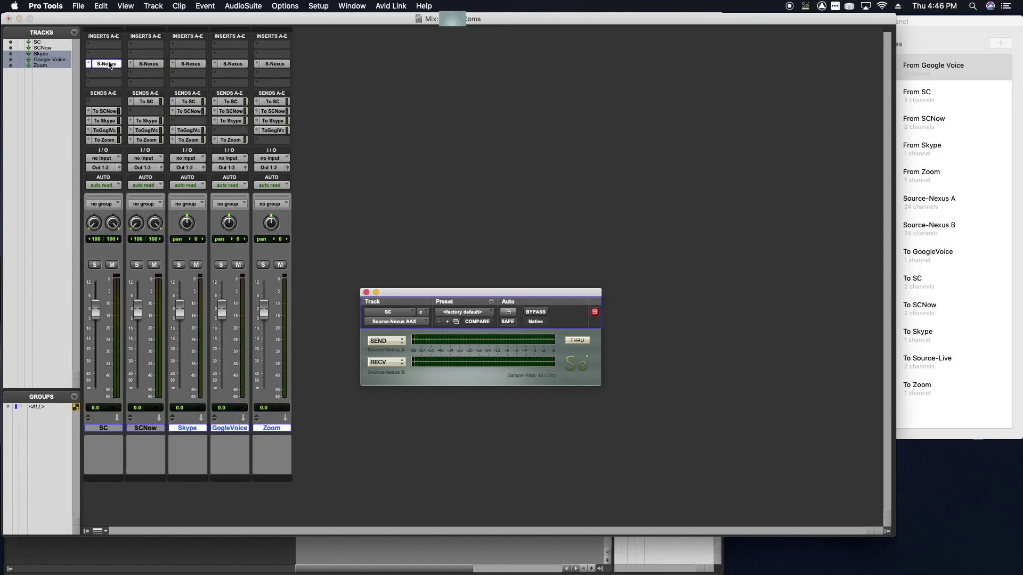
click(393, 347)
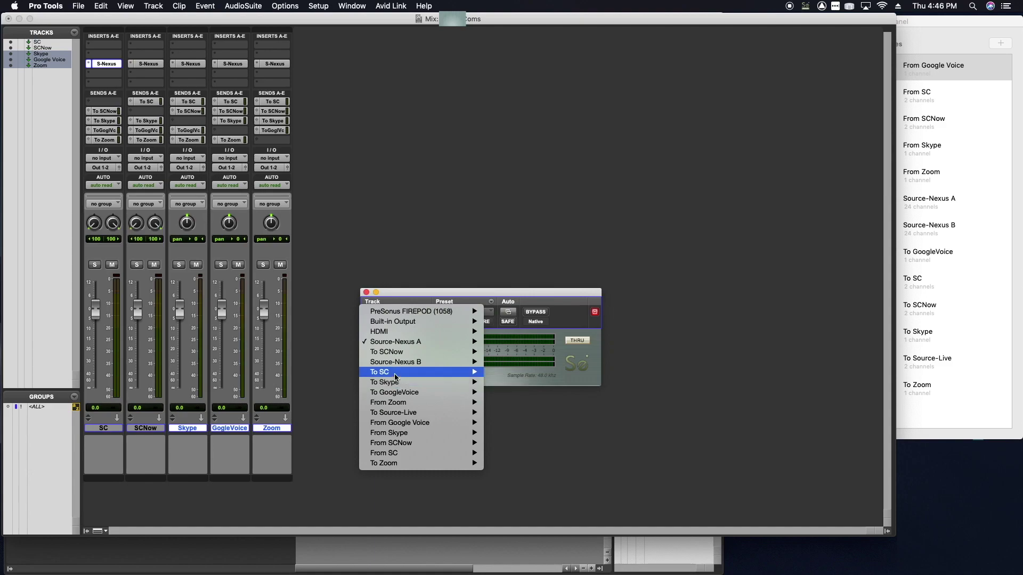
mouse_move(397, 375)
click(515, 371)
click(388, 363)
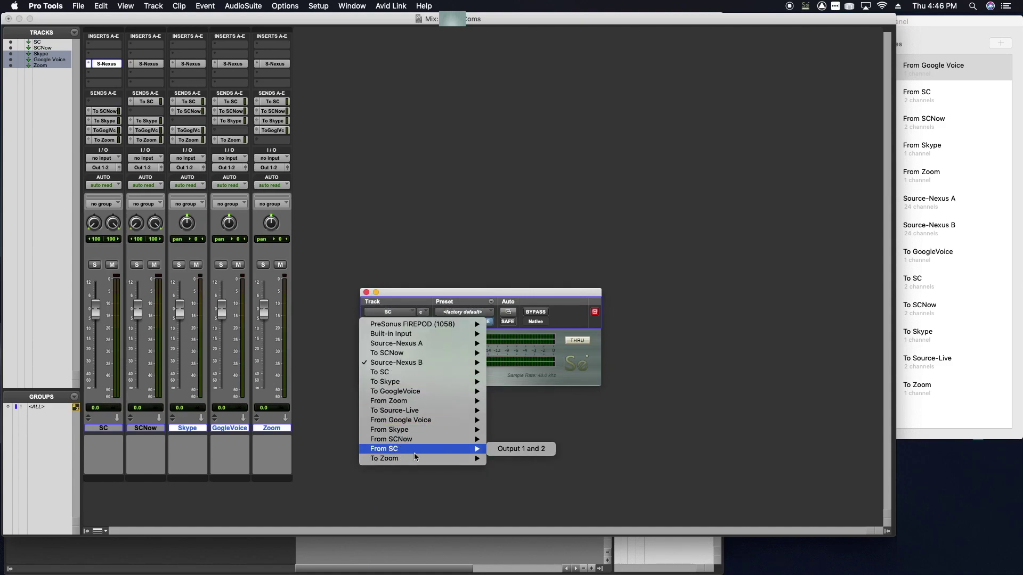
click(502, 449)
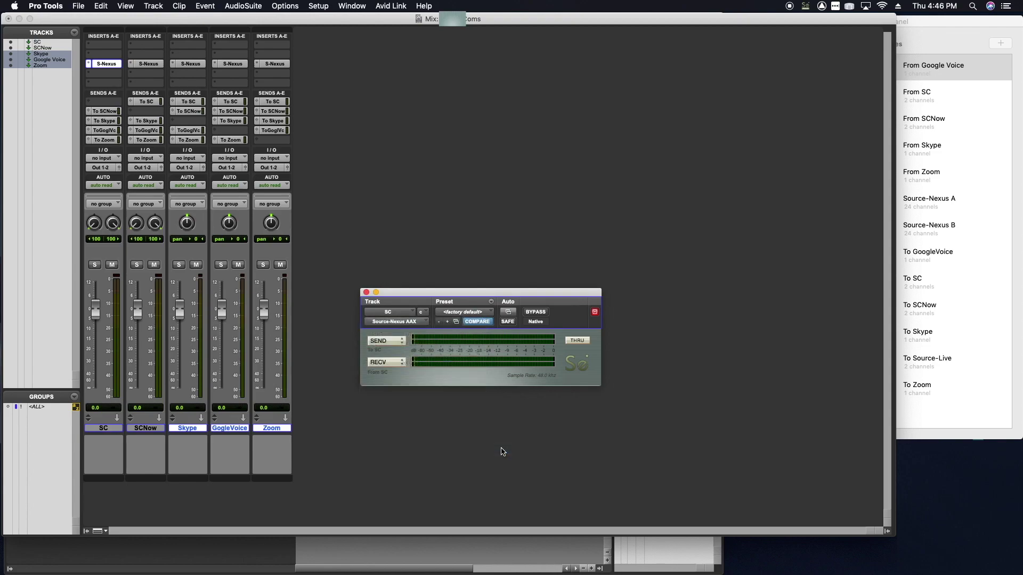
Set the SCNow track's Source-Nexus plug-in to send to To SCNow, Input 1 and 2, and receive from From SCNow, Output 1 and 2
click(145, 65)
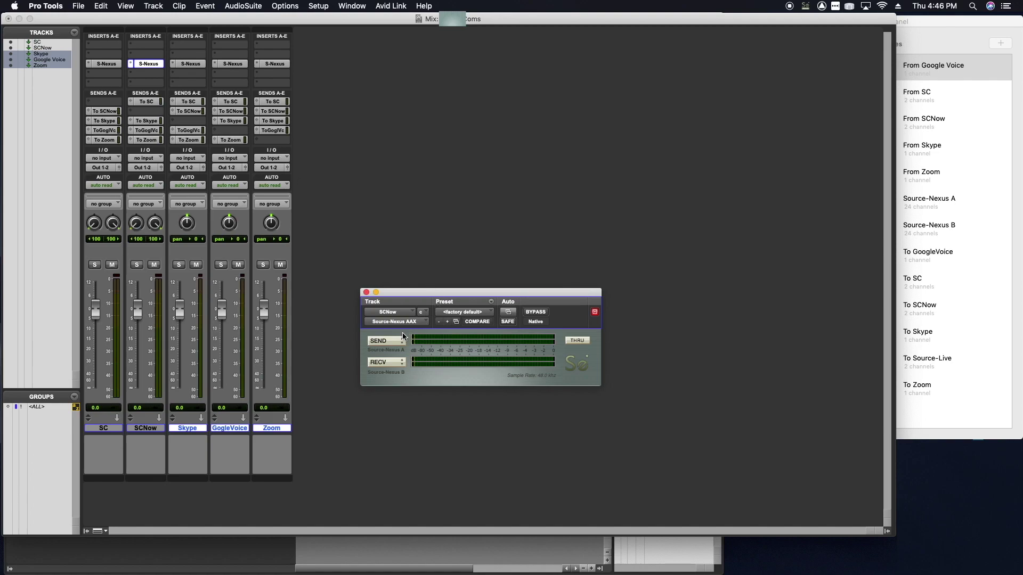
click(387, 342)
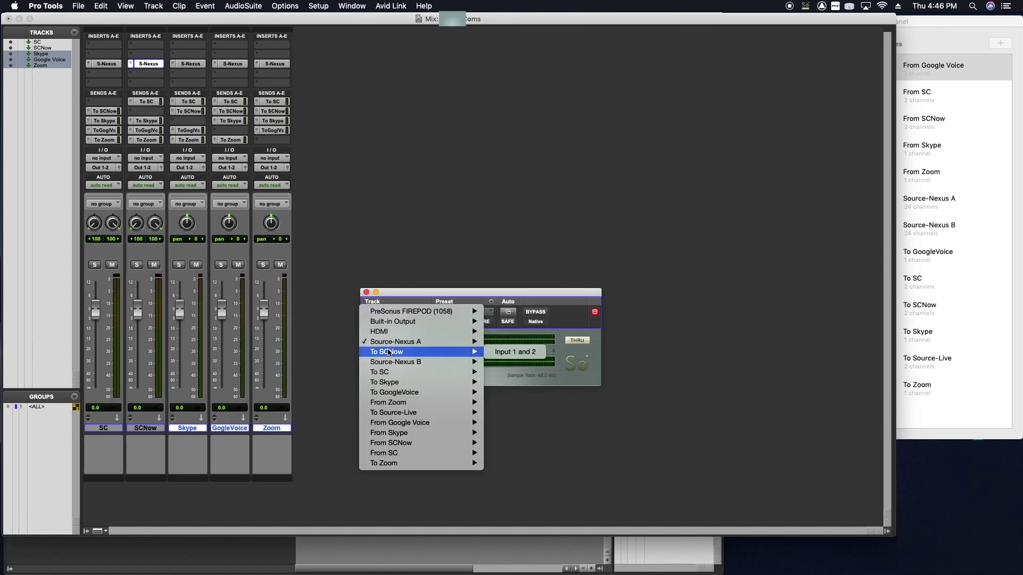
click(514, 352)
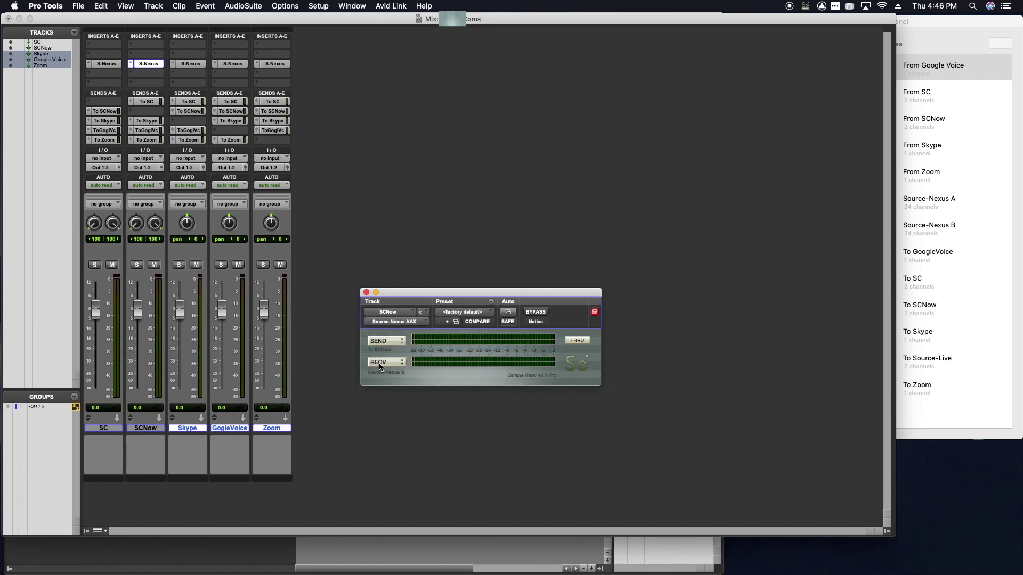
click(380, 363)
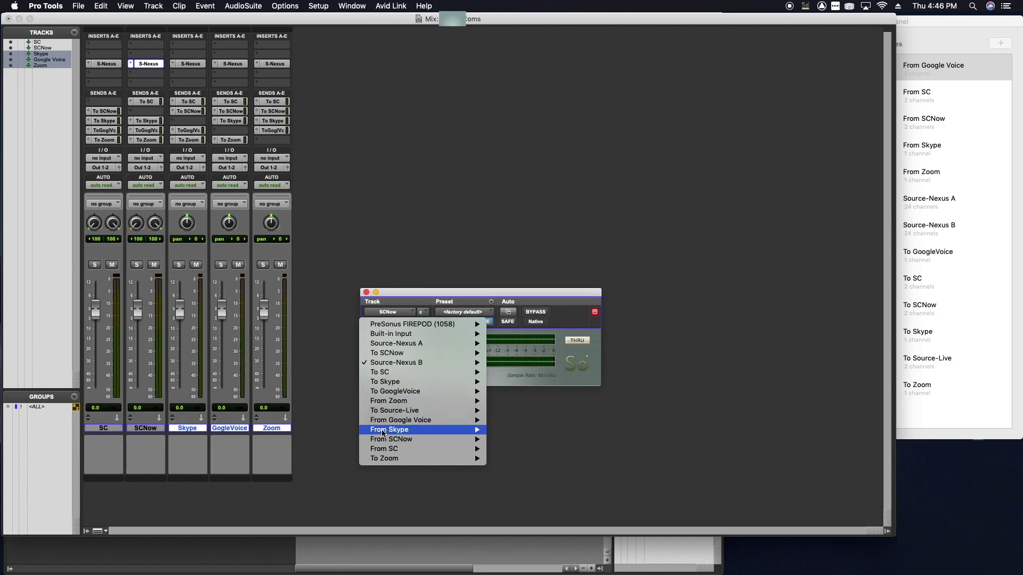
mouse_move(382, 443)
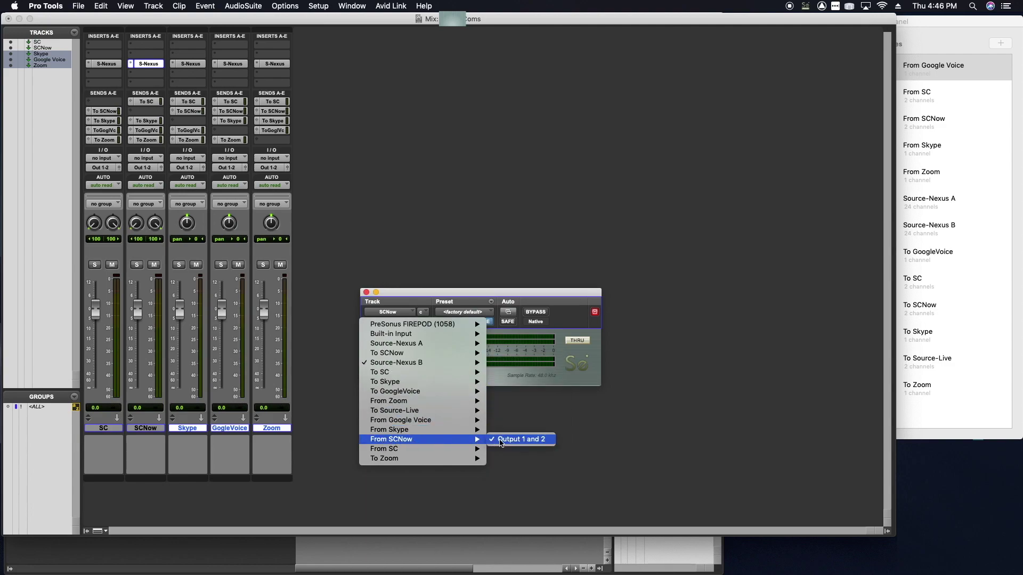
click(500, 439)
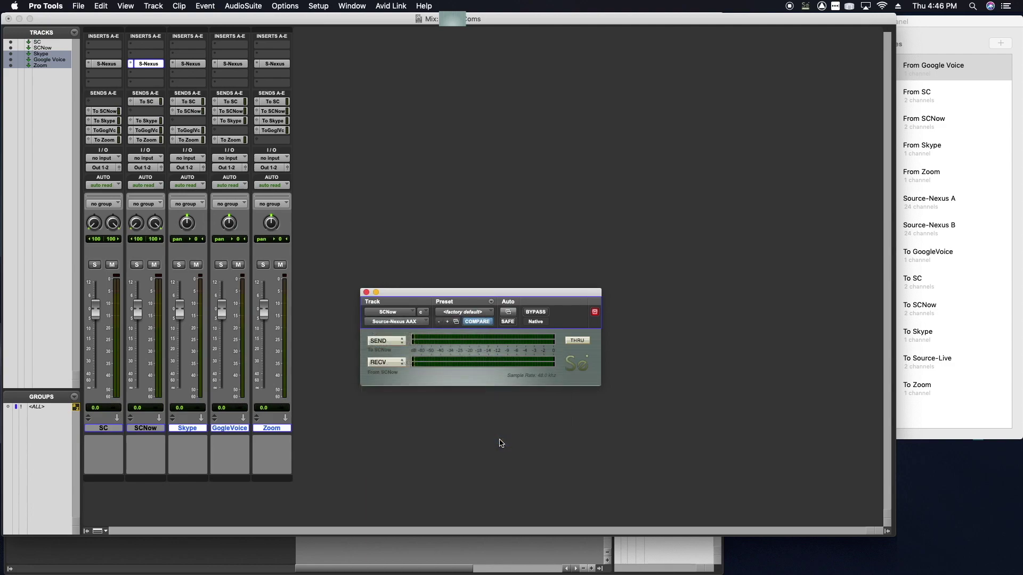
Set the Skype track's Source-Nexus plug-in to send to To Skype and receive from From Skype, Output 1
click(199, 67)
click(392, 341)
mouse_move(447, 384)
click(504, 382)
click(395, 363)
mouse_move(394, 365)
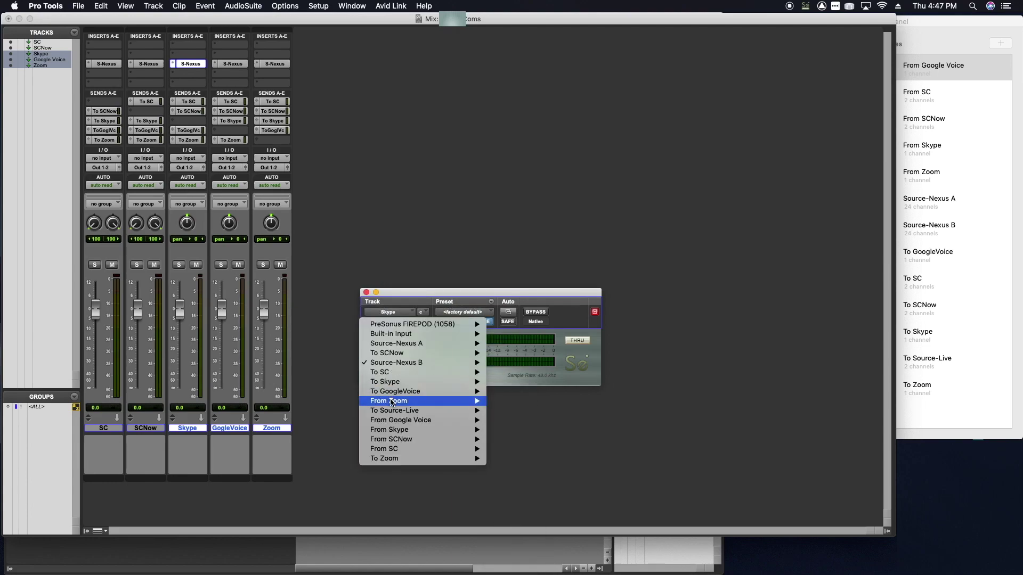
mouse_move(392, 423)
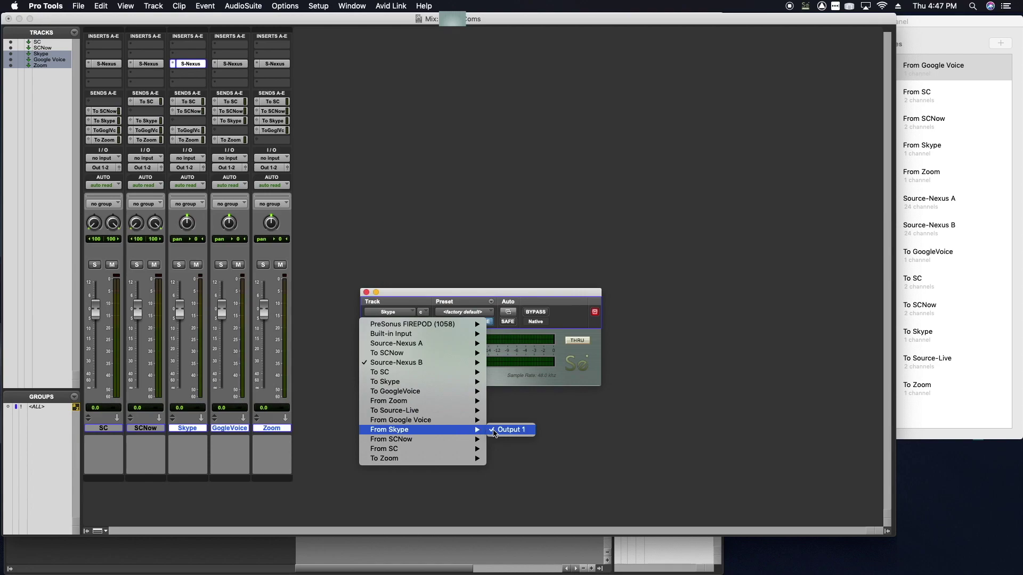
click(509, 429)
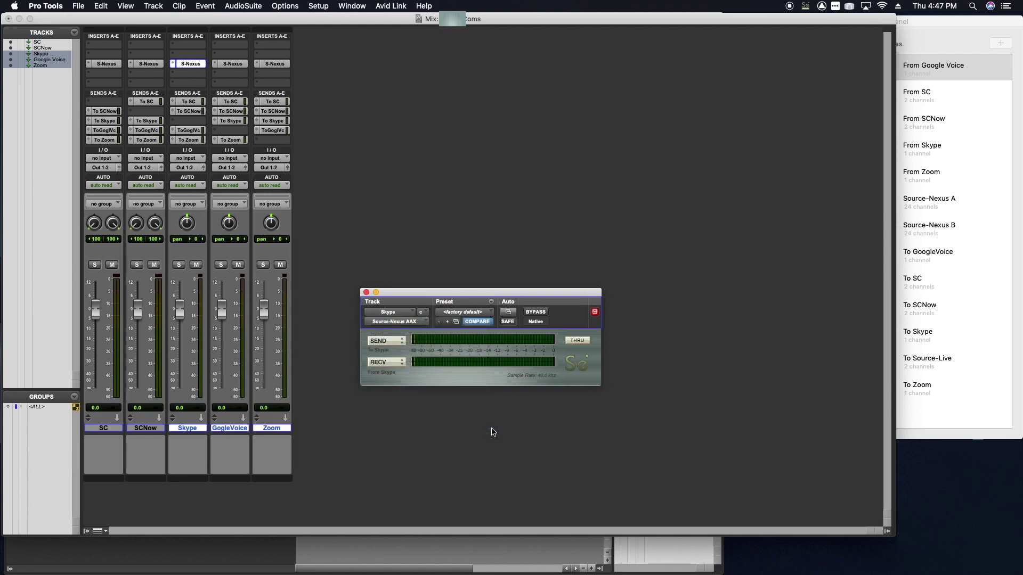
Set the Google Voice track's Source-Nexus plug-in to send to To GoogleVoice and receive from From Google Voice
click(232, 66)
click(387, 341)
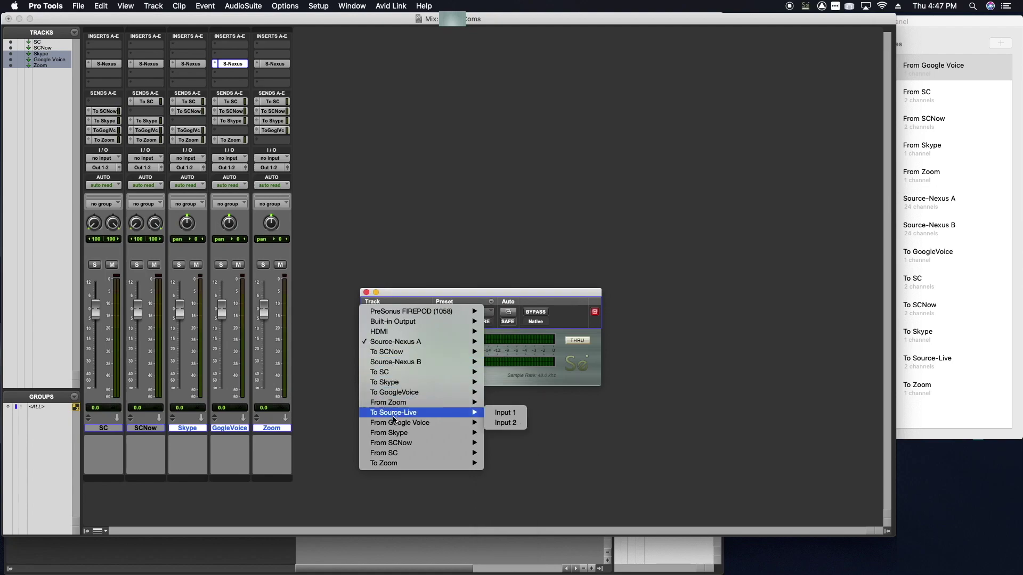
mouse_move(392, 402)
click(504, 392)
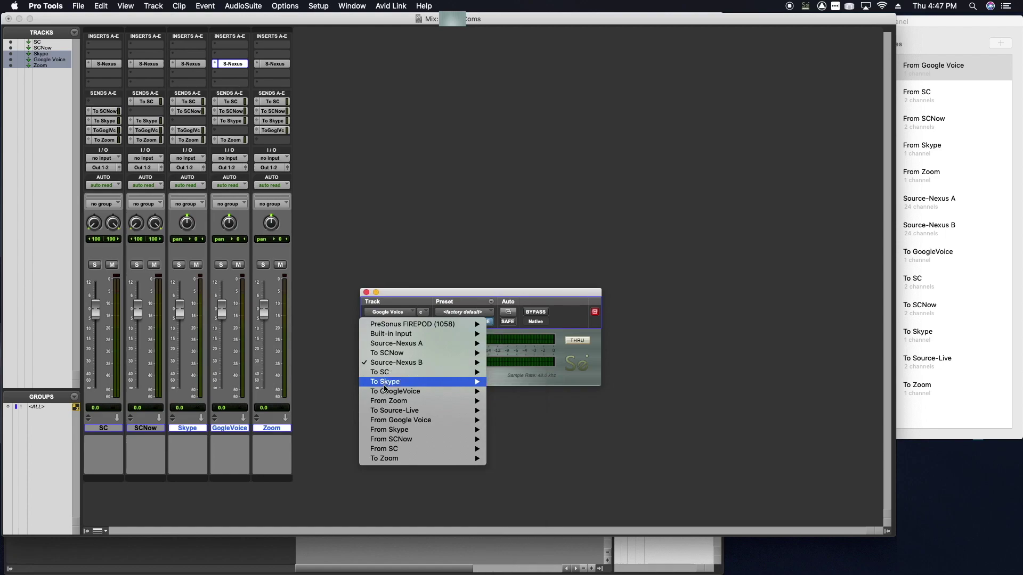
mouse_move(458, 421)
click(496, 422)
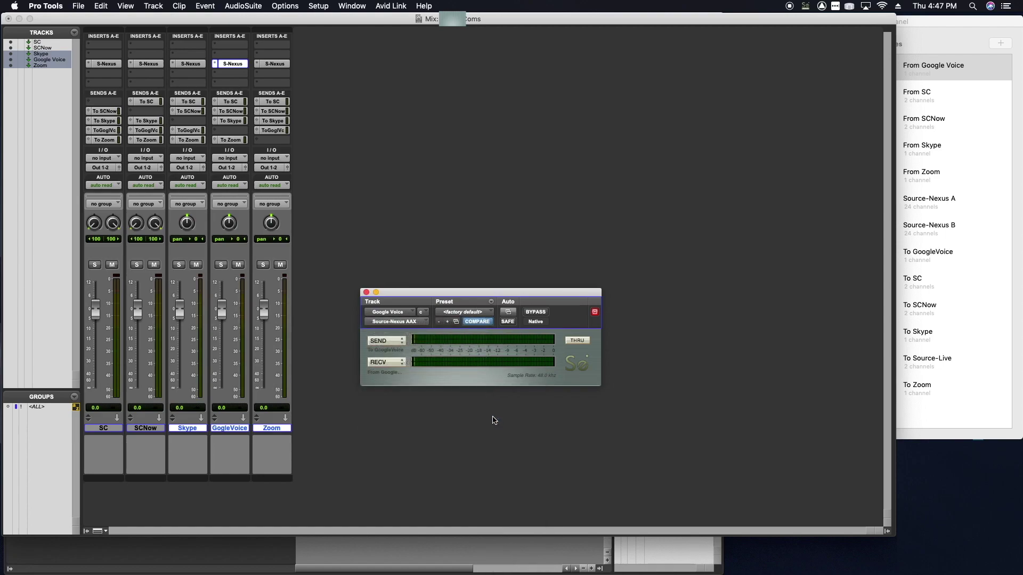
Set the Zoom track's Source-Nexus plug-in to send to To Zoom, Input 1, and receive from From Zoom, Output 1
click(276, 64)
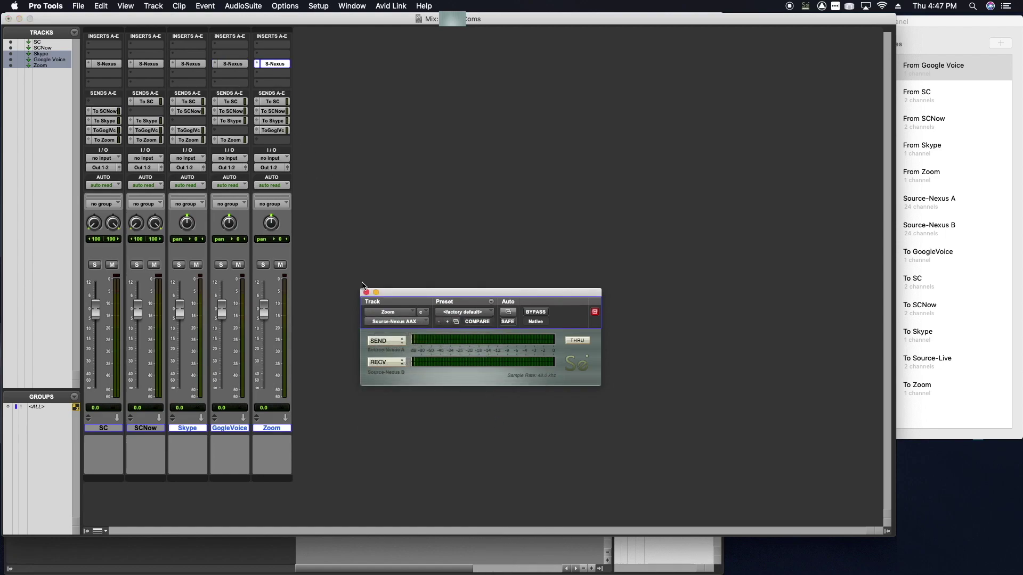
click(395, 349)
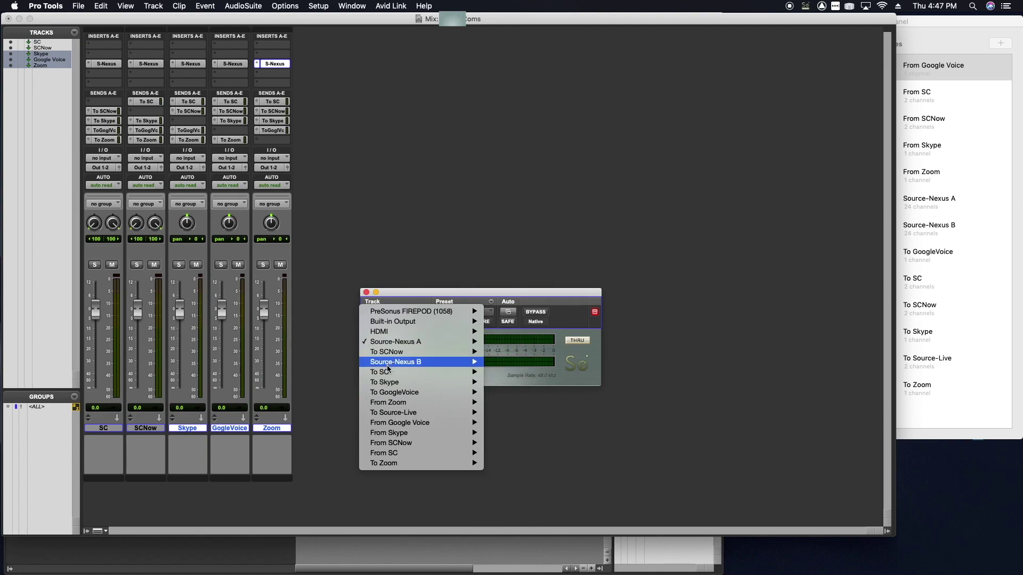
mouse_move(386, 396)
mouse_move(393, 464)
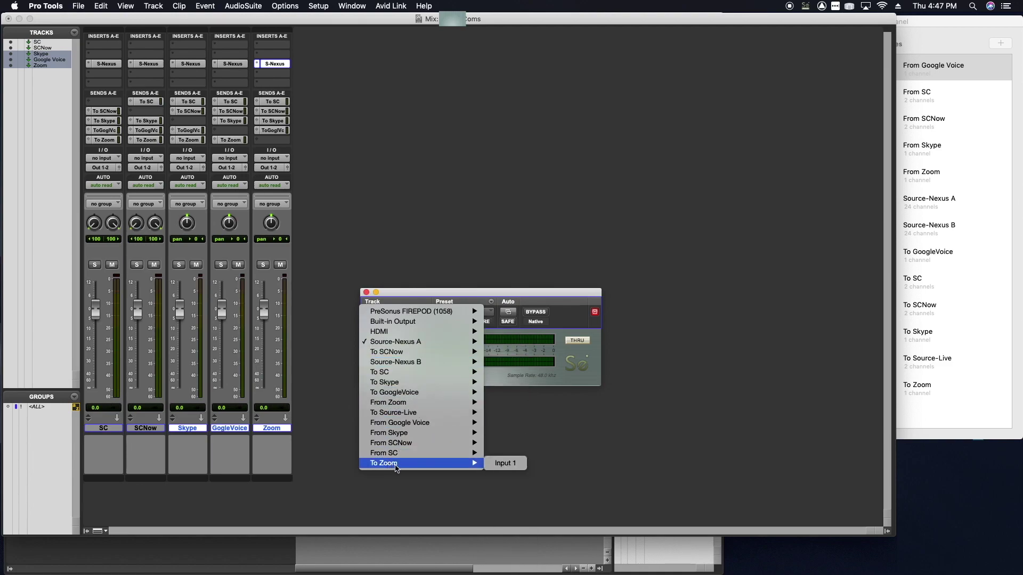
click(501, 464)
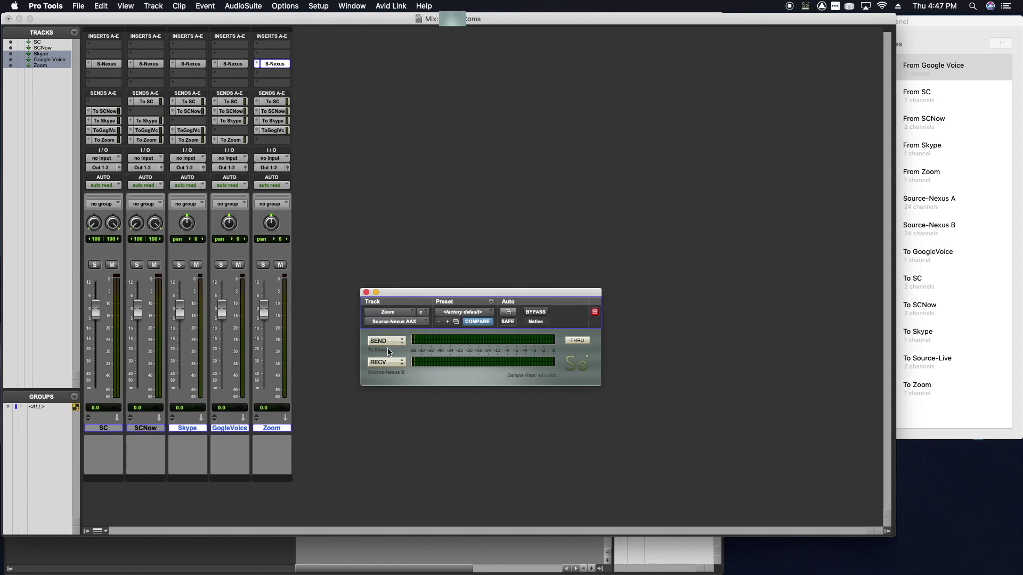
click(386, 367)
mouse_move(394, 432)
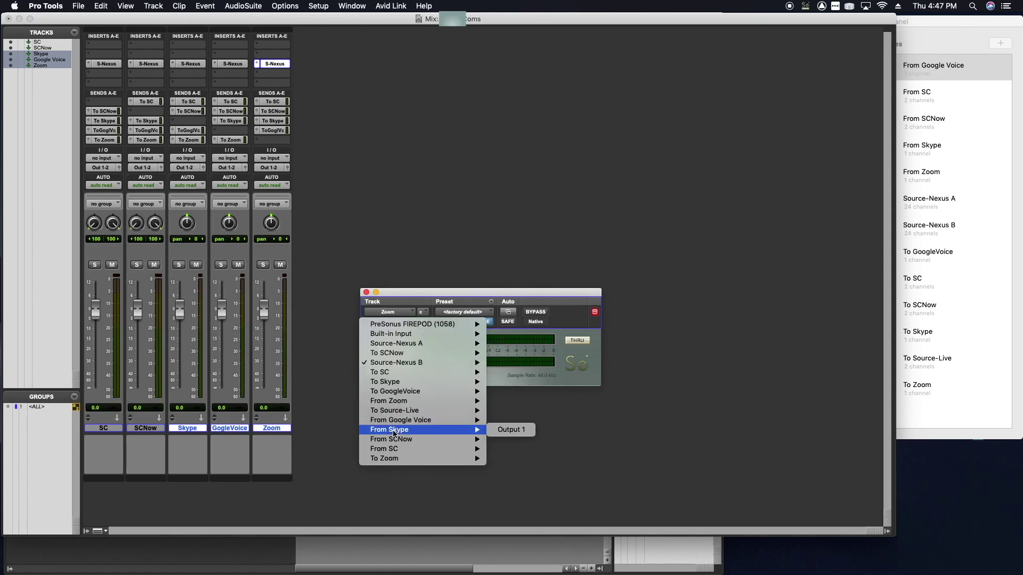
mouse_move(394, 404)
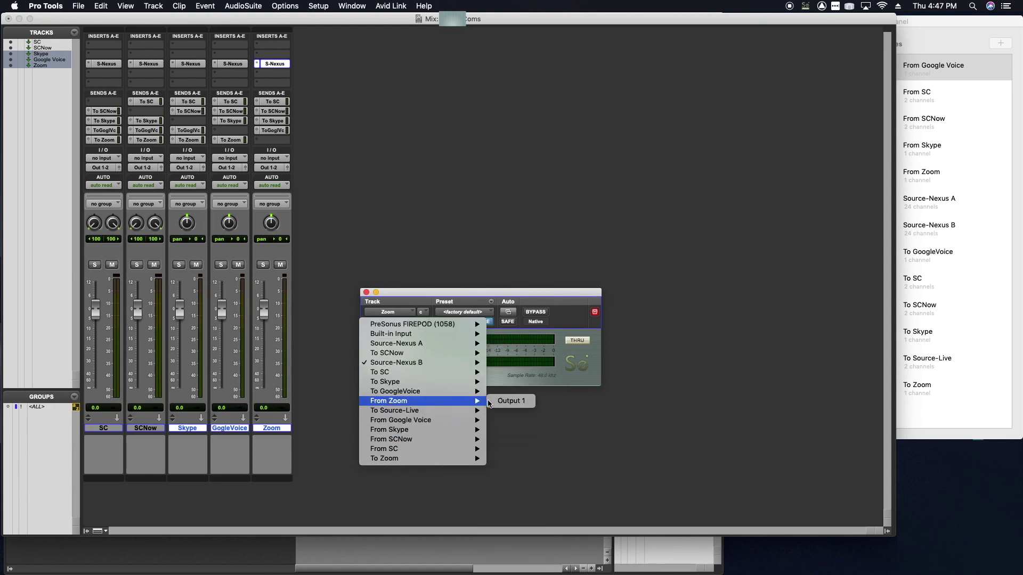
click(505, 403)
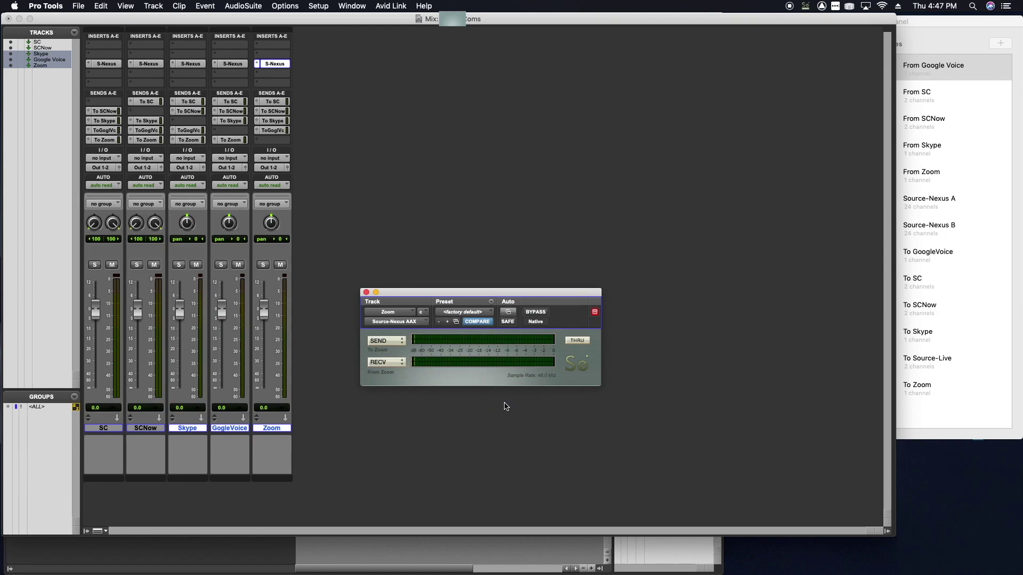
click(366, 292)
Put the SC, SCNow, Skype, Google Voice and Zoom tracks in solo-safe mode
super+click(261, 266)
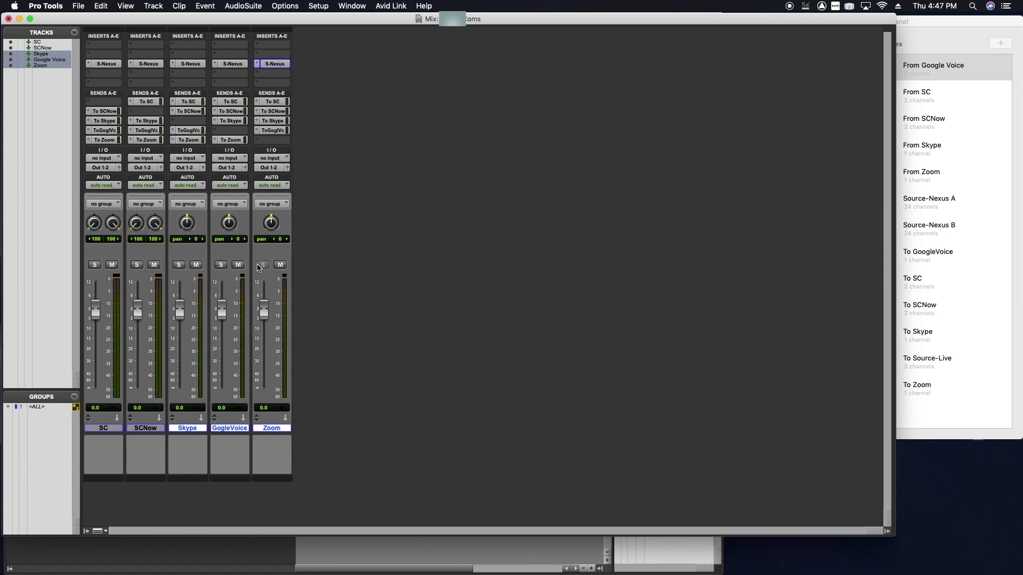
super+click(136, 266)
Review the send and receive device assignments in the SC track's Source-Nexus plug-in
click(104, 64)
drag(411, 299, 397, 251)
click(372, 296)
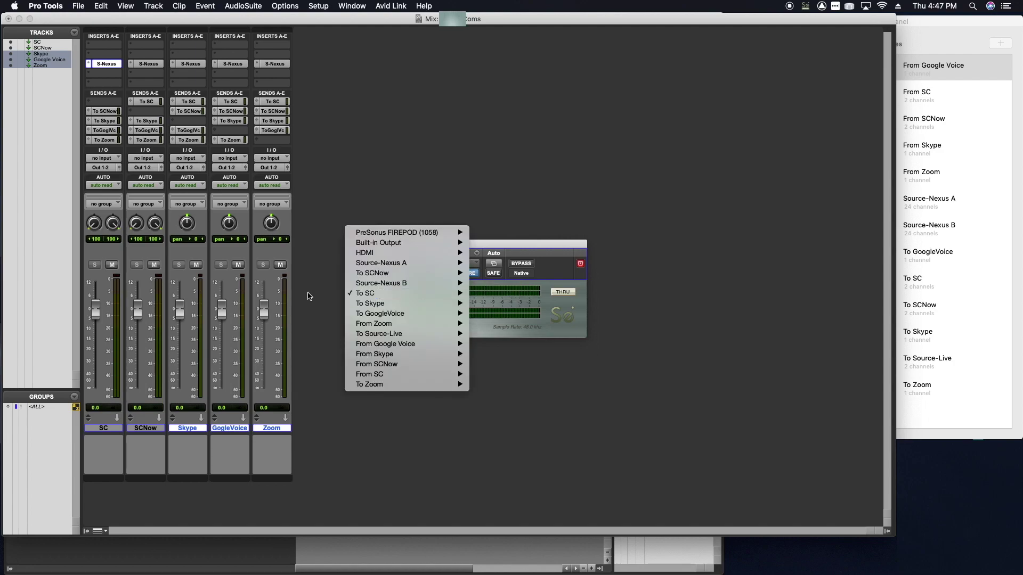
click(308, 296)
click(369, 315)
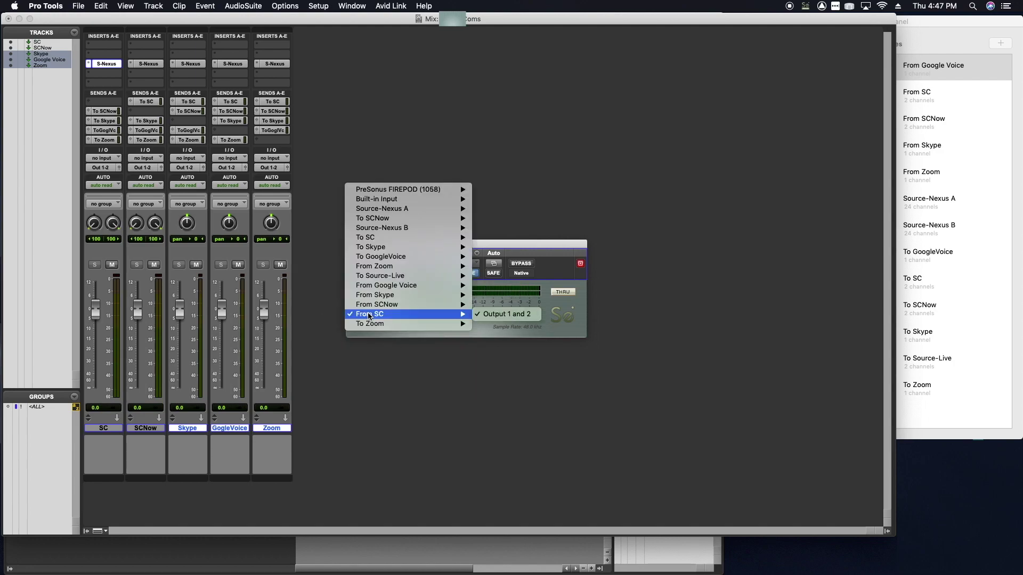
click(326, 318)
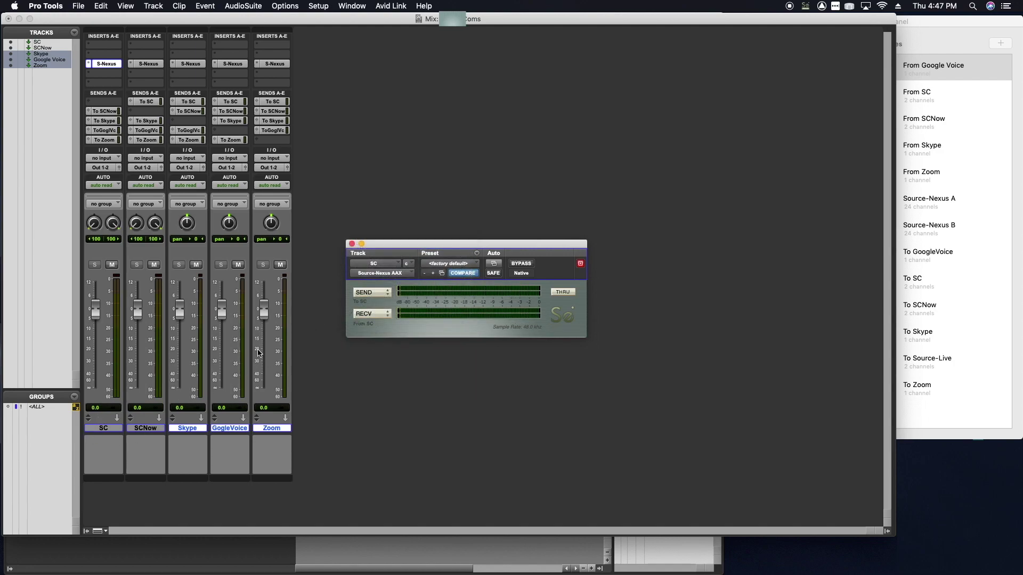
click(352, 244)
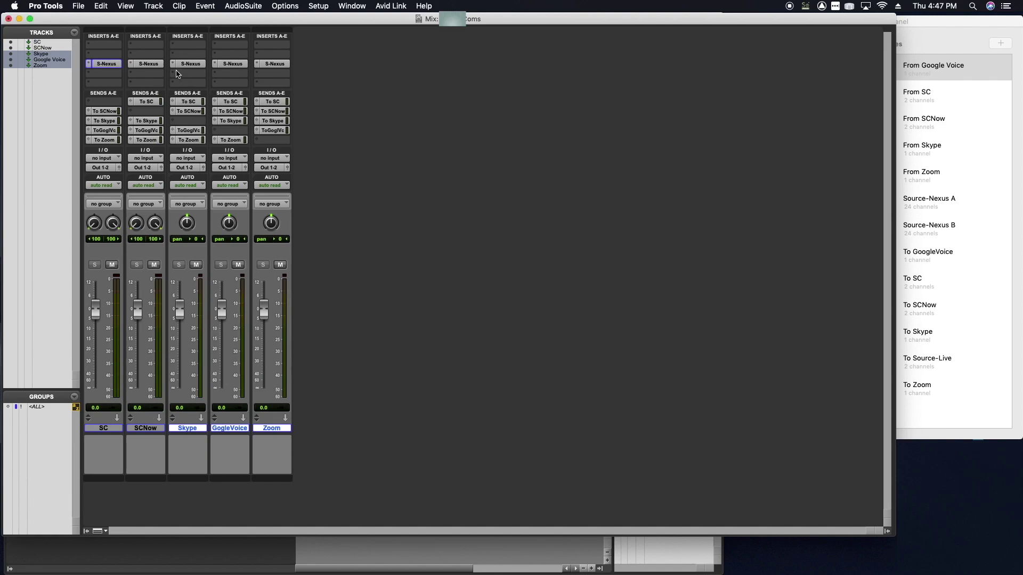
Check which devices the SCNow track's Source-Nexus plug-in sends to and receives from
click(158, 63)
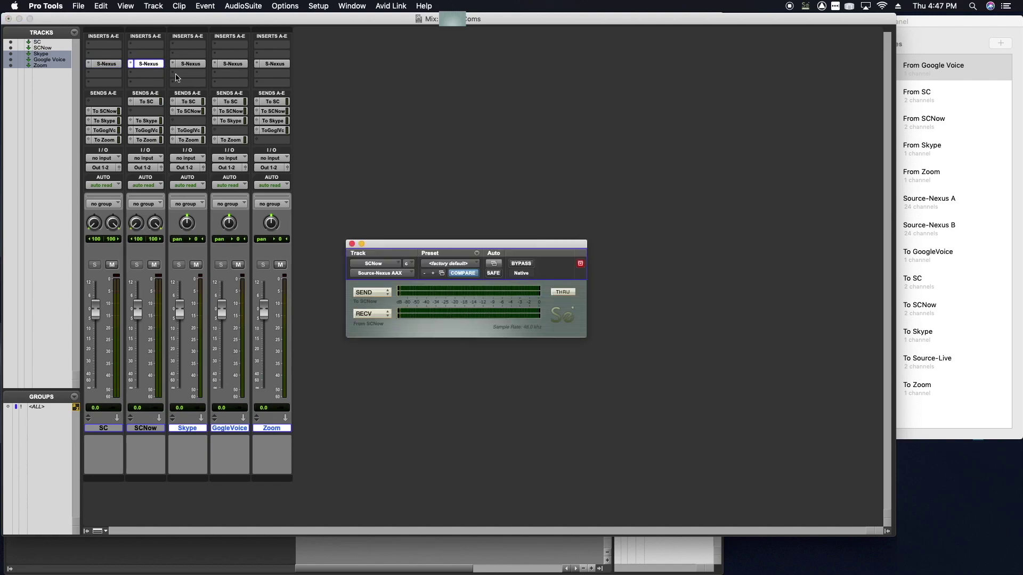
click(369, 294)
click(309, 296)
click(372, 314)
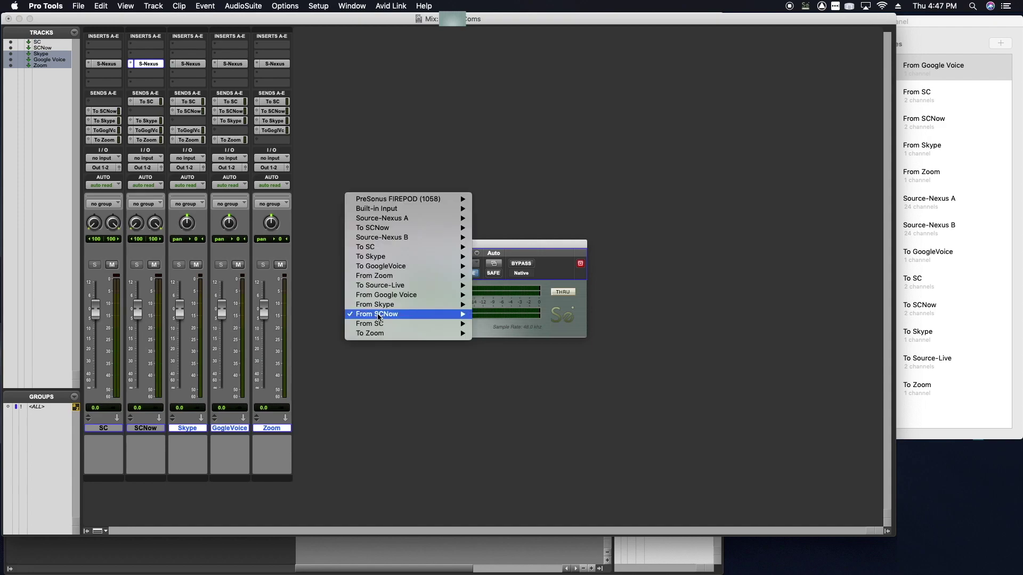
click(299, 320)
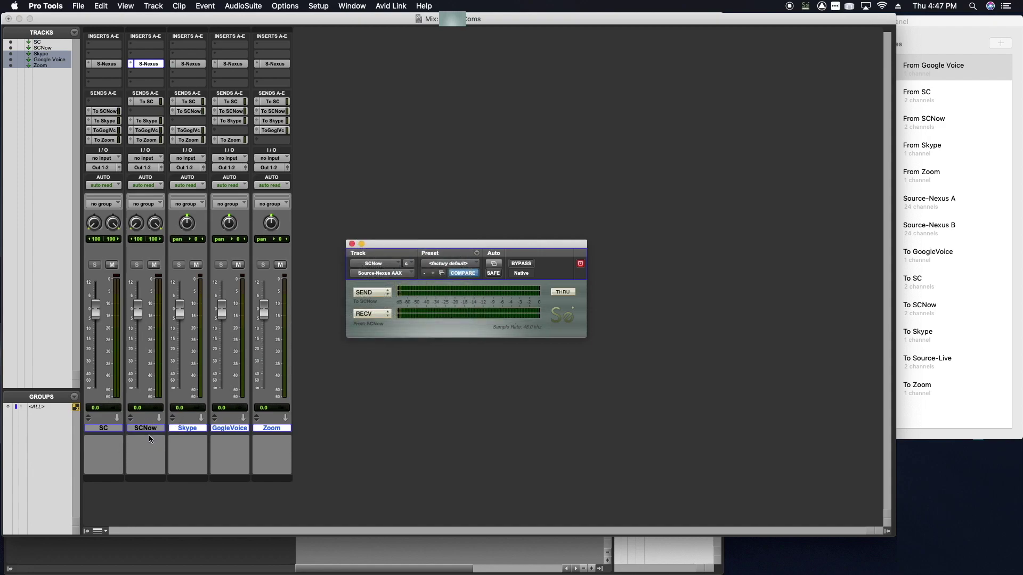
click(351, 244)
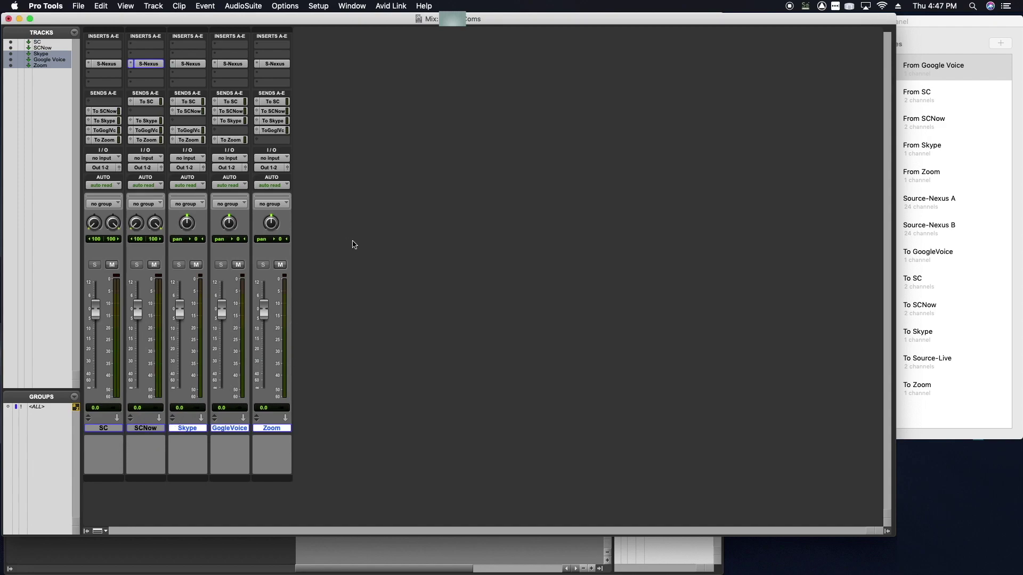
Check the send and receive routing of the Skype track's Source-Nexus plug-in
click(198, 66)
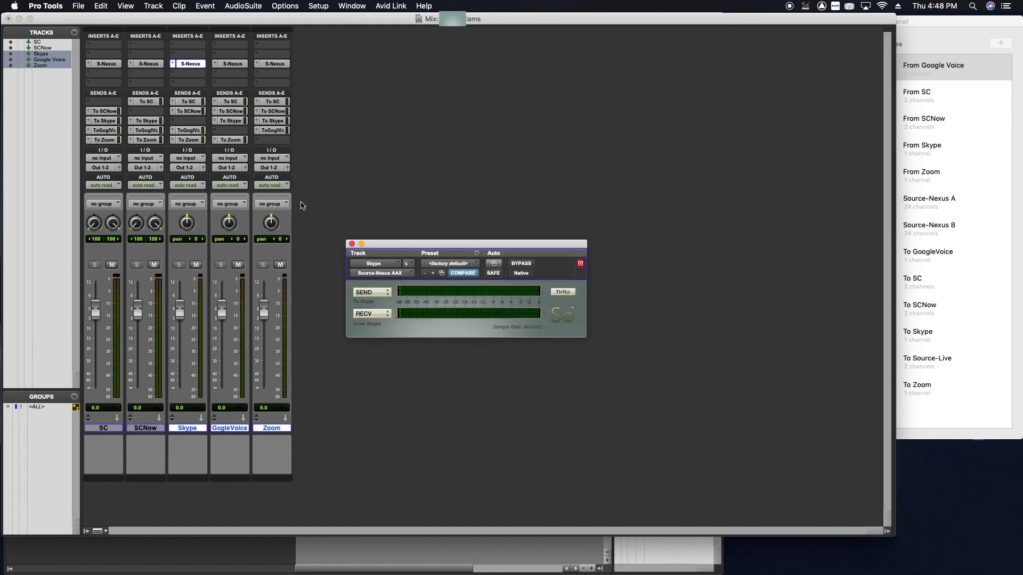
click(372, 293)
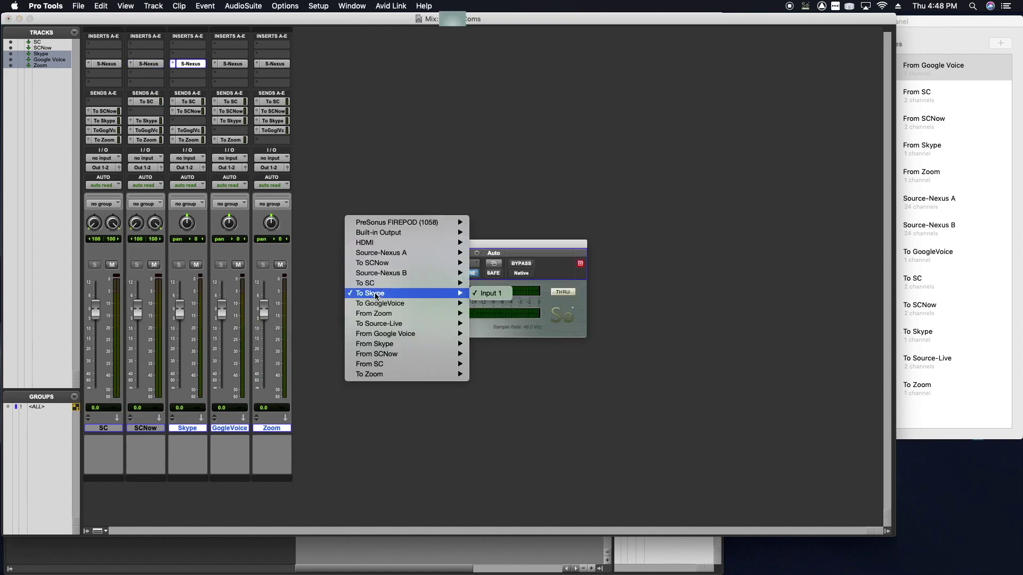
click(312, 302)
click(360, 316)
click(314, 320)
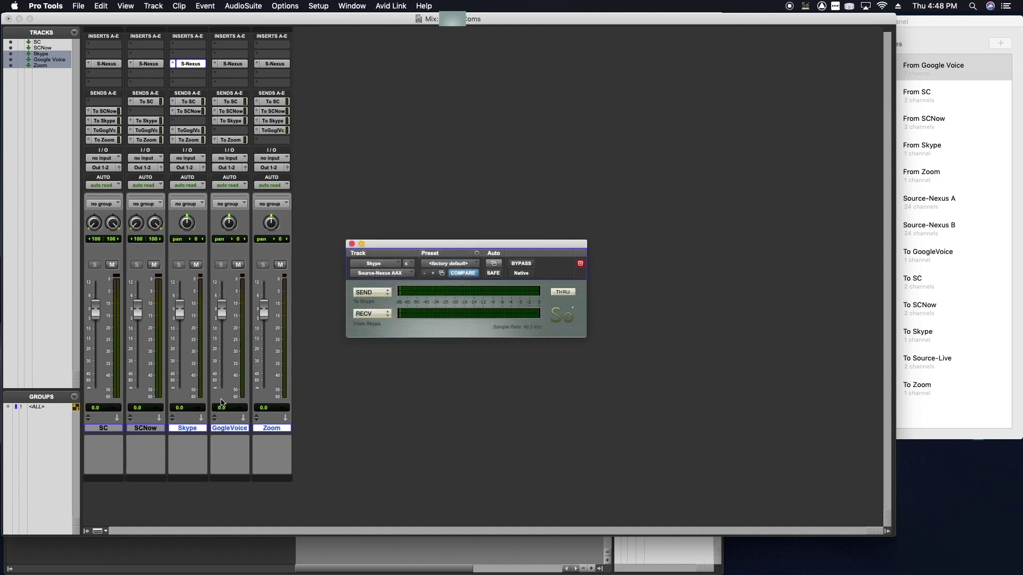
click(351, 244)
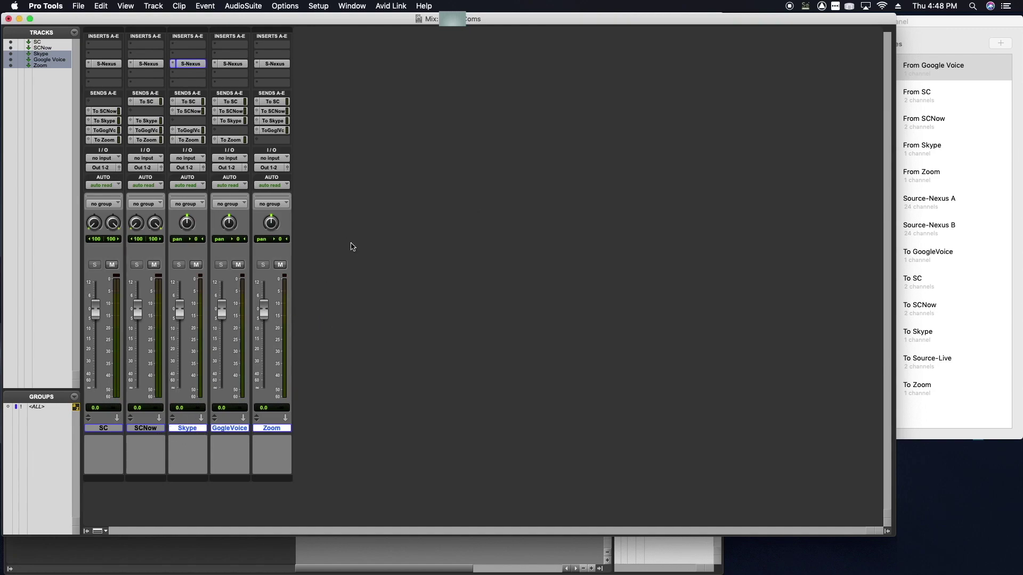
Check the send and receive routing of the Google Voice track's Source-Nexus plug-in
click(234, 64)
click(372, 293)
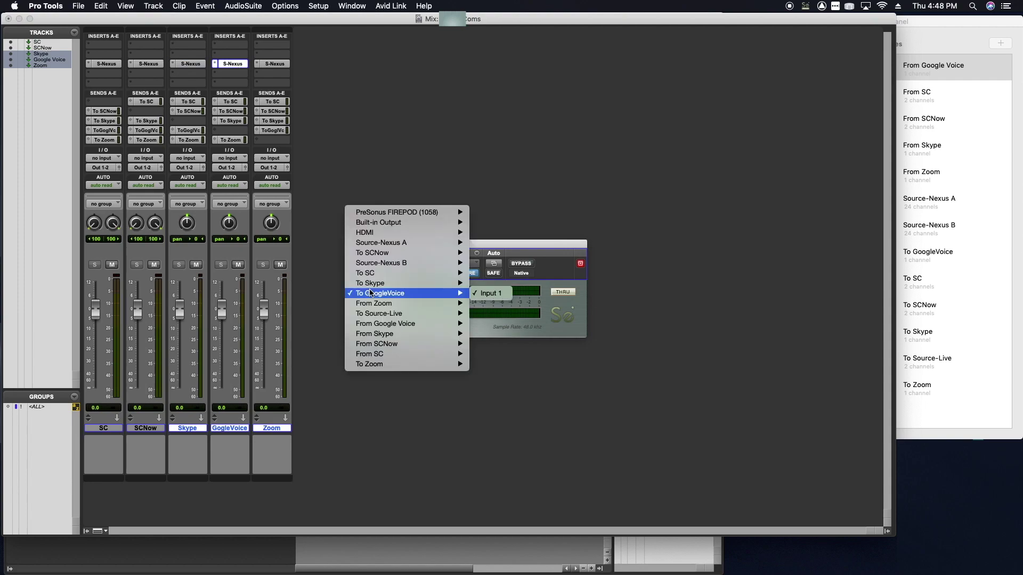
click(297, 302)
click(362, 319)
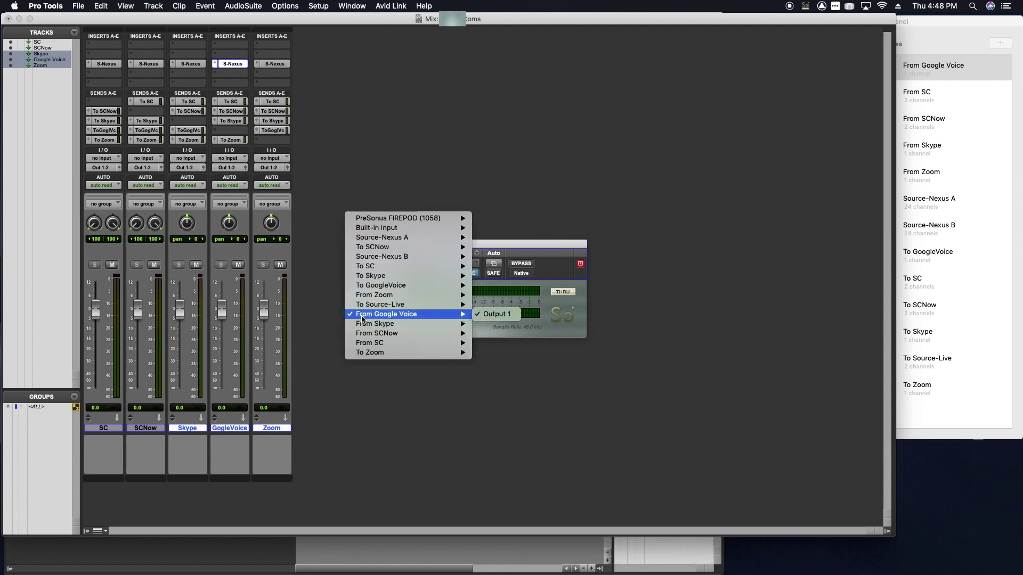
click(331, 322)
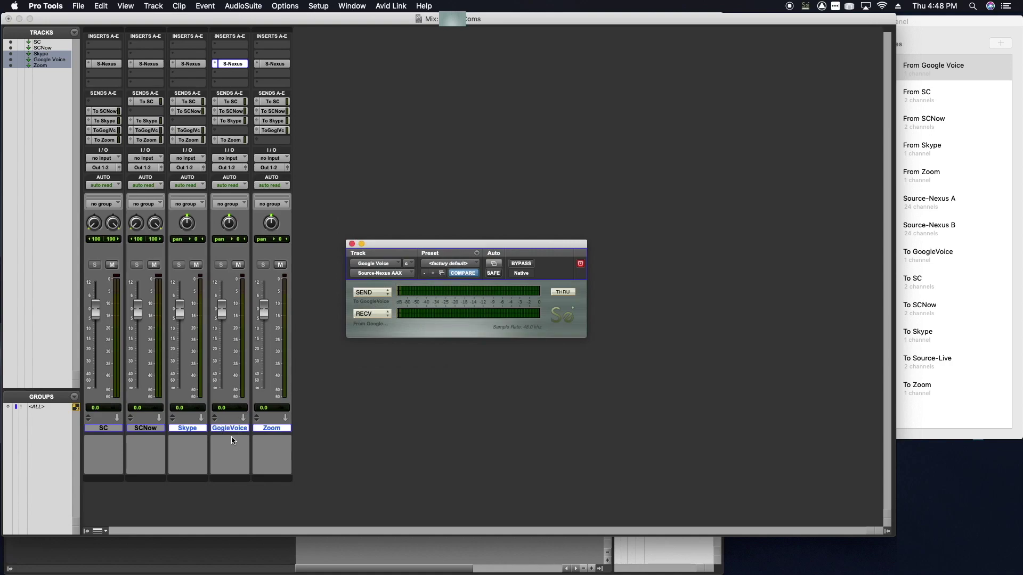
click(351, 243)
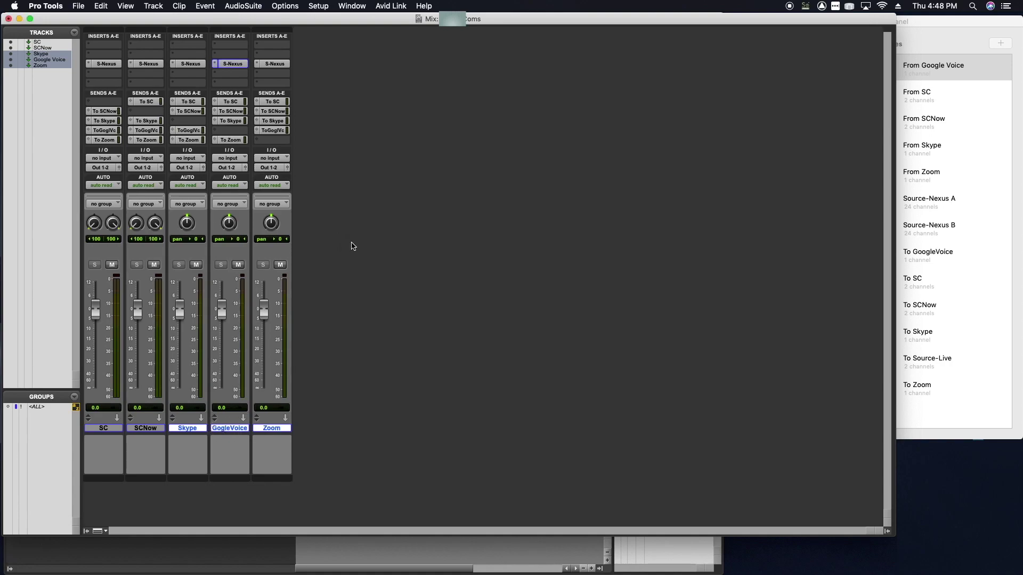
Check the send and receive routing of the Zoom track's Source-Nexus plug-in
click(273, 64)
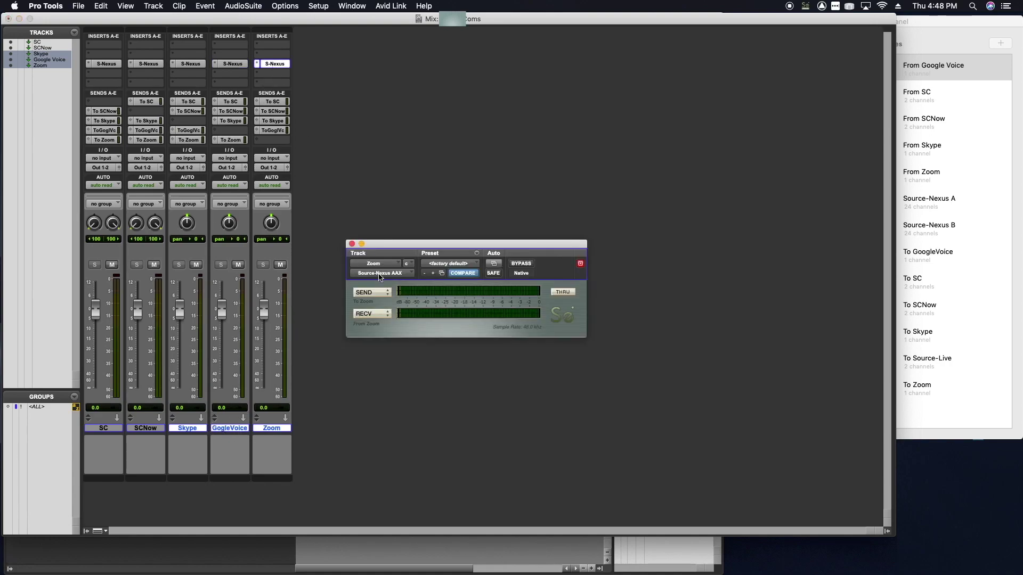
click(377, 294)
mouse_move(378, 296)
click(330, 302)
click(368, 316)
click(320, 318)
click(351, 244)
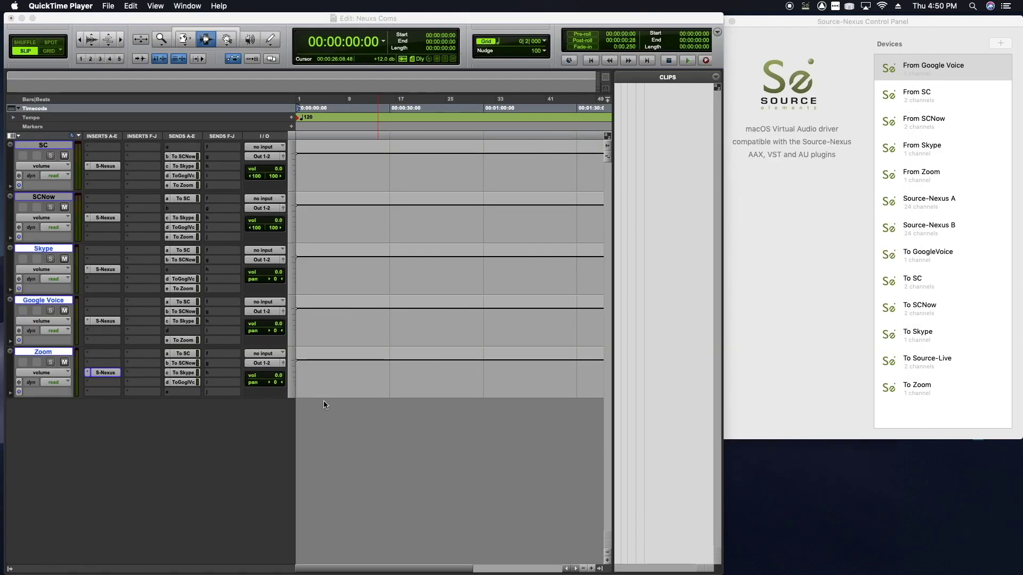
Define one new mono Aux Input track named TalkBack in the Edit window's session
click(362, 396)
key(shift+super+n)
click(469, 207)
click(484, 218)
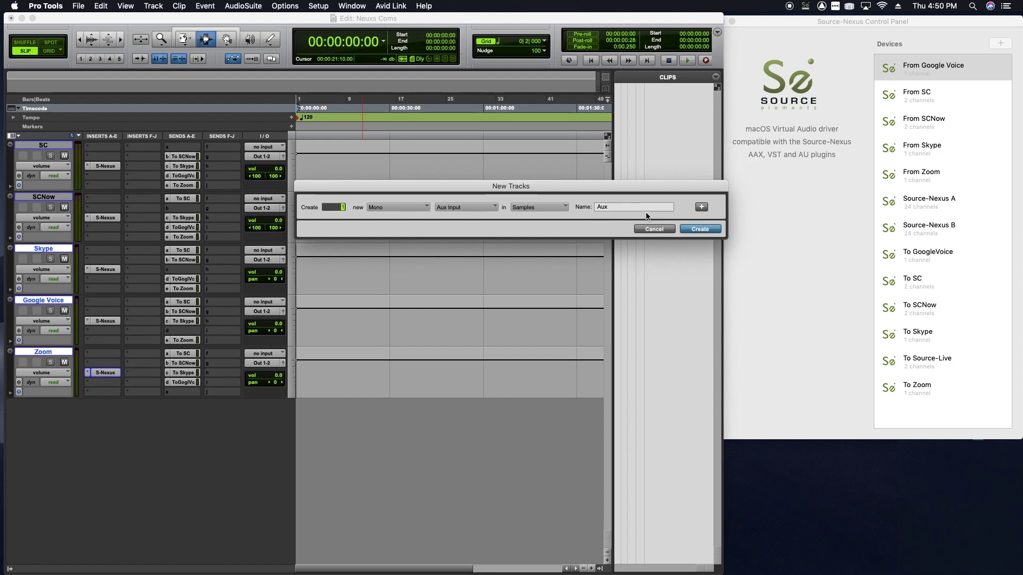
click(618, 205)
text(TalkBack)
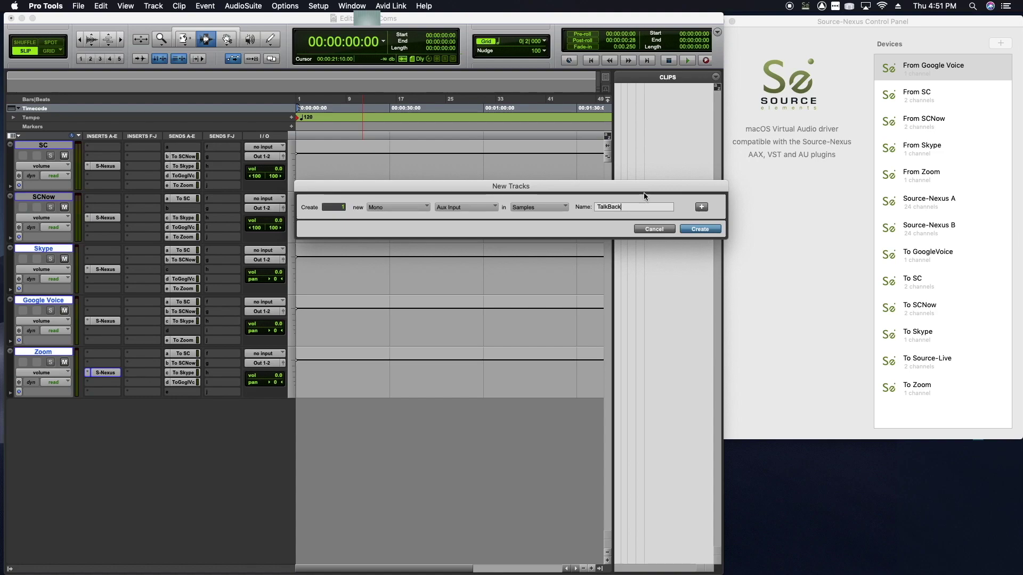
Add a stereo Master Fader to the new-track list and create it together with the TalkBack track
click(701, 207)
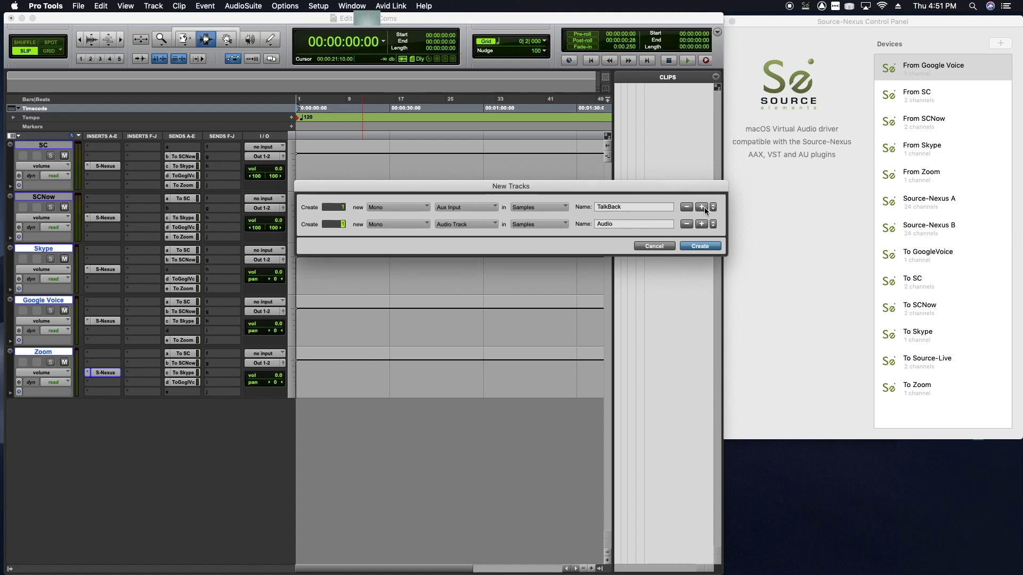
click(413, 224)
click(391, 233)
click(455, 228)
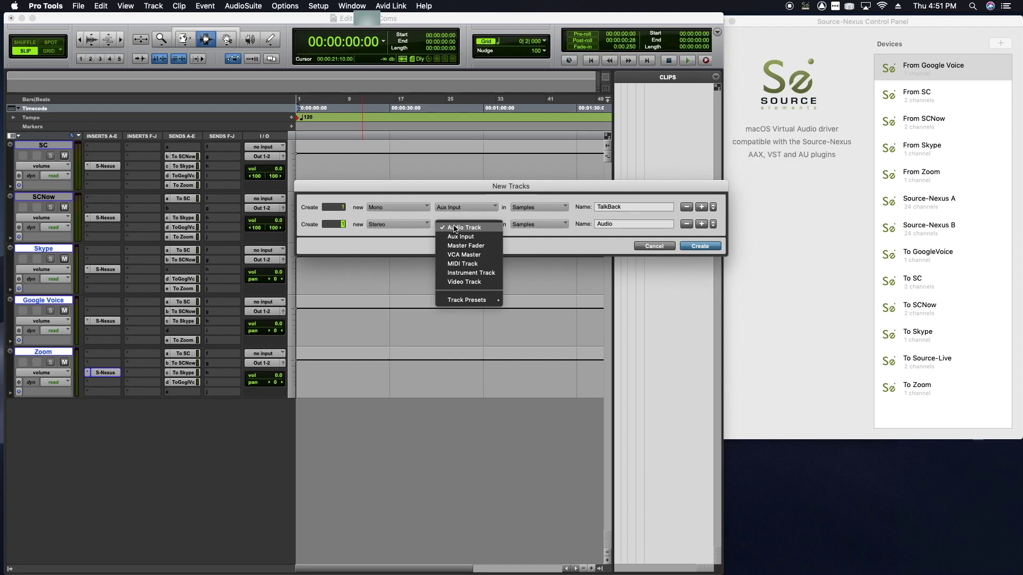
click(454, 248)
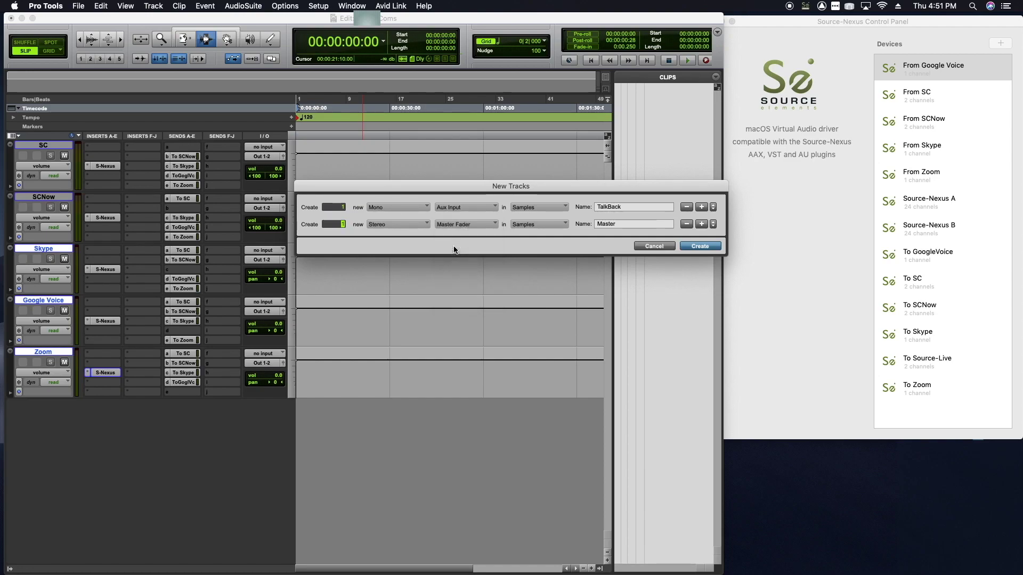
click(697, 247)
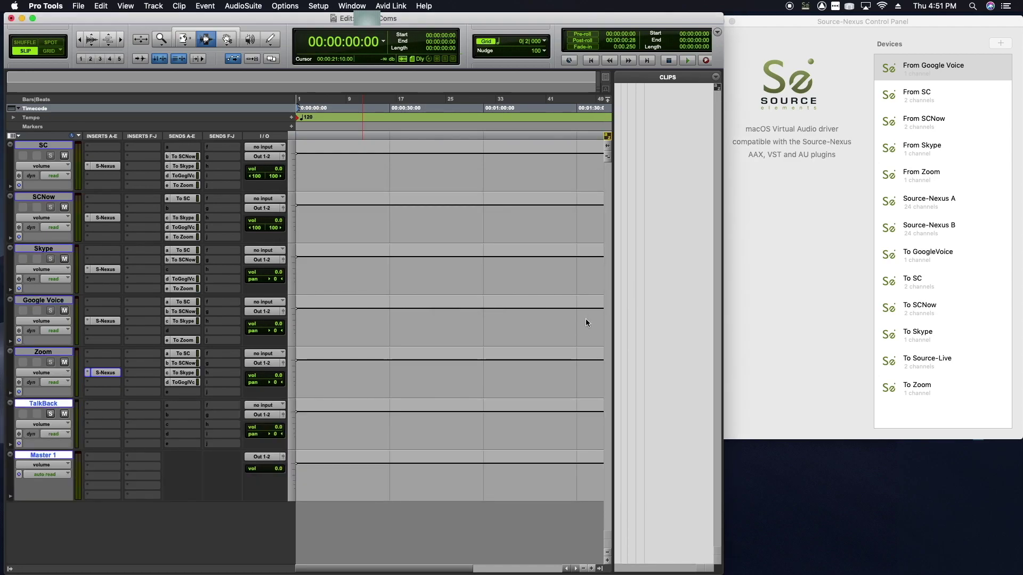
Set the TalkBack track's input to In 1 and its output to no output
click(261, 407)
mouse_move(282, 406)
click(334, 408)
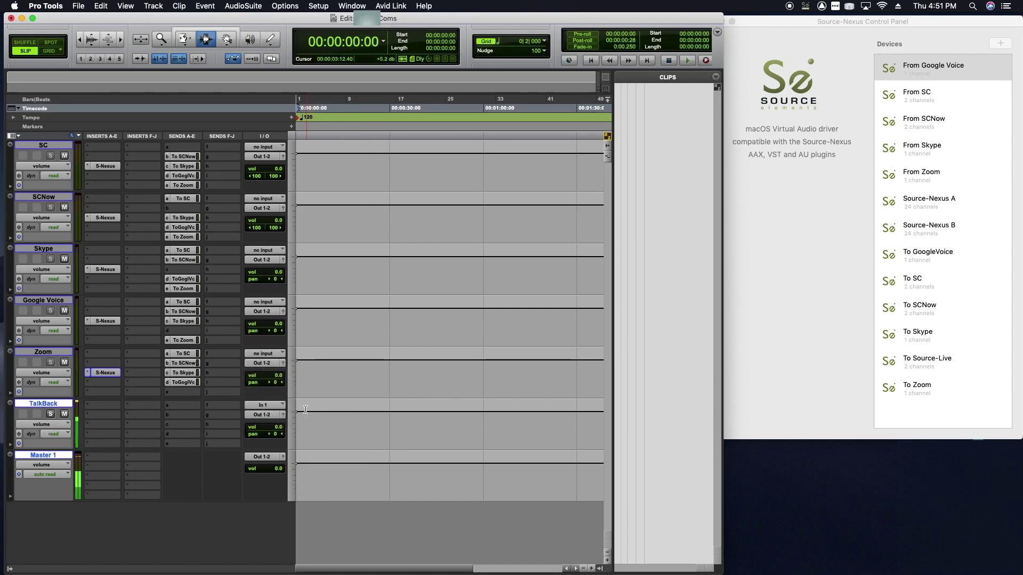
click(251, 415)
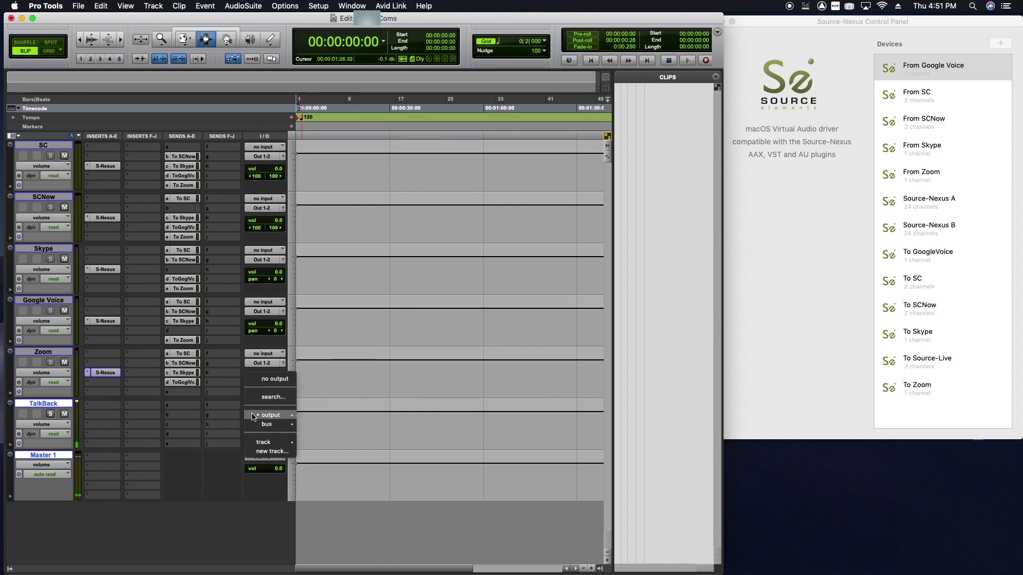
click(269, 380)
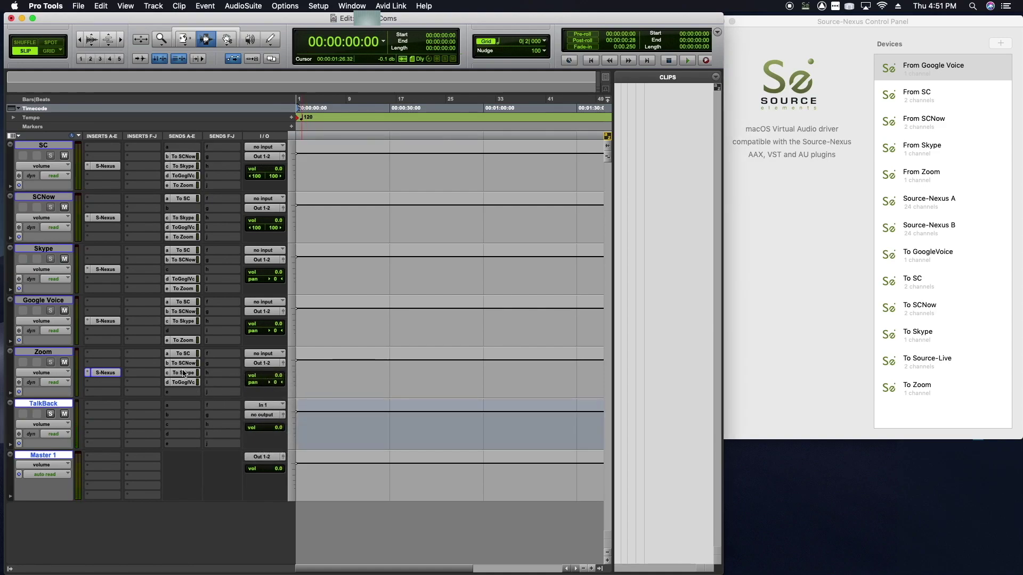
Copy sends from the communication tracks onto the TalkBack track so it feeds To SC, To SCNow, To Skype, To Google Voice and To Zoom
drag(184, 356, 184, 406)
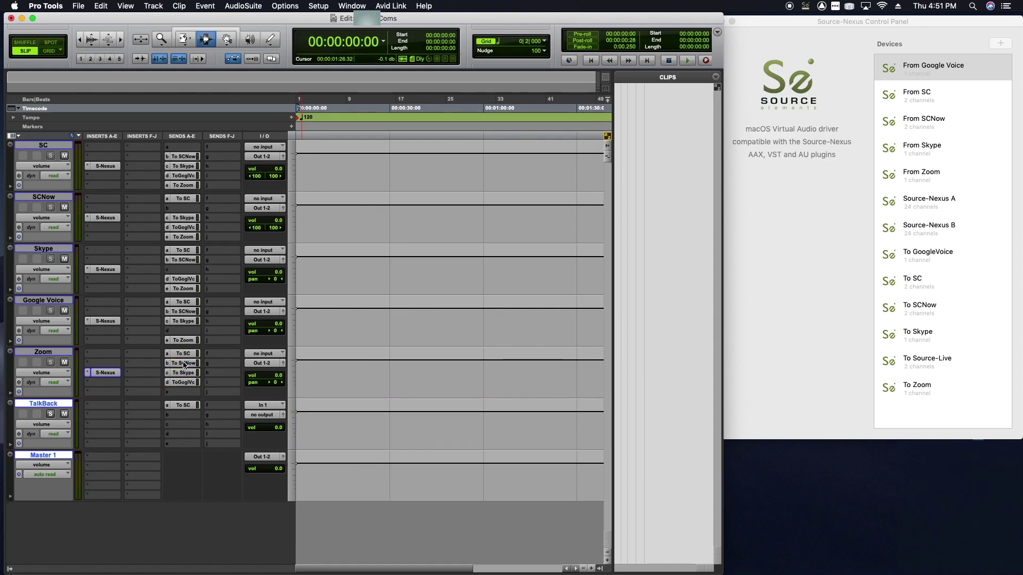
drag(183, 366, 182, 414)
drag(181, 375, 183, 424)
drag(186, 382, 186, 438)
drag(185, 340, 184, 444)
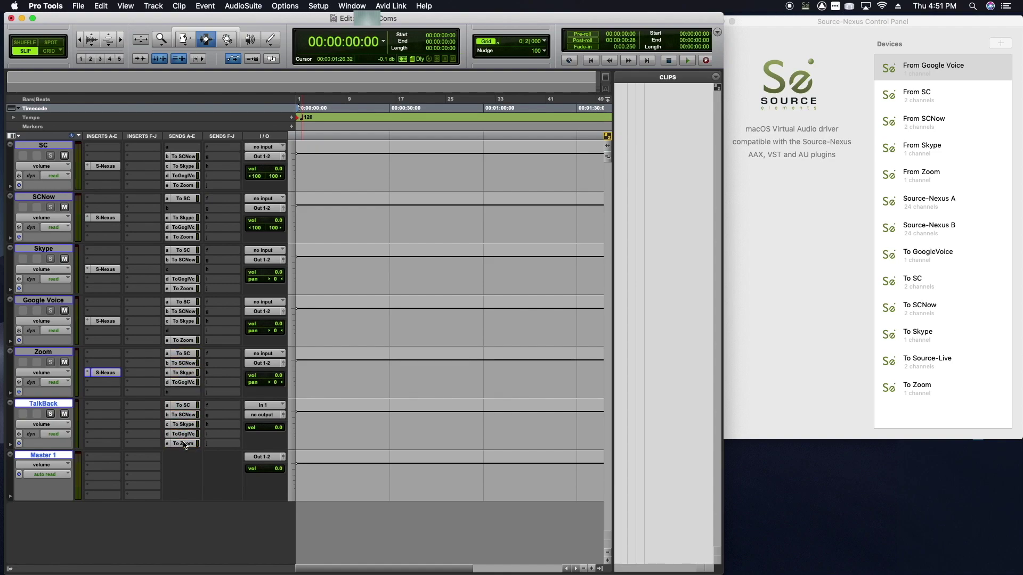
Insert the Source-Talkback (Aux) plug-in on the TalkBack track and test its talkback toggle
click(103, 424)
mouse_move(114, 425)
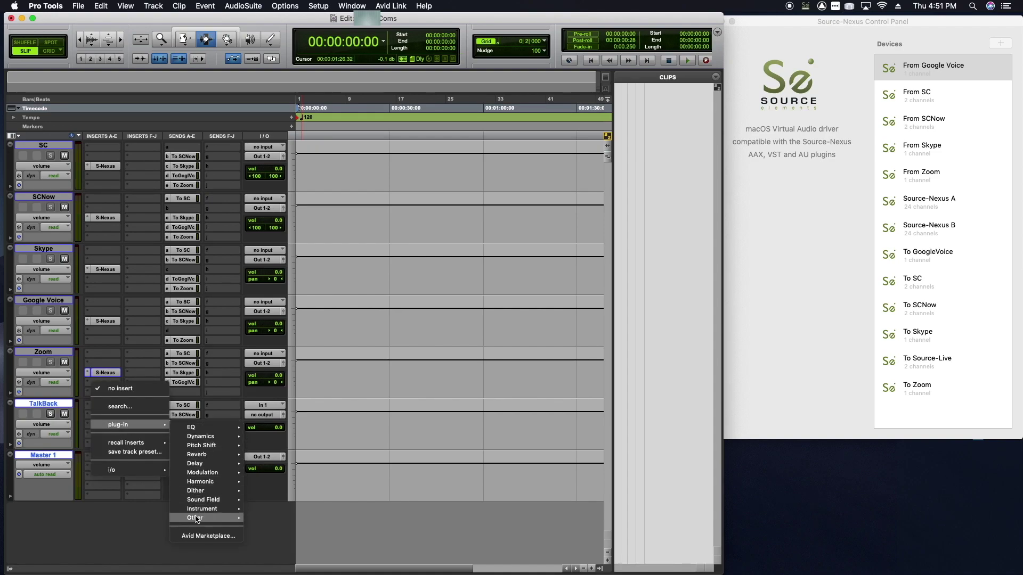
mouse_move(205, 518)
click(282, 538)
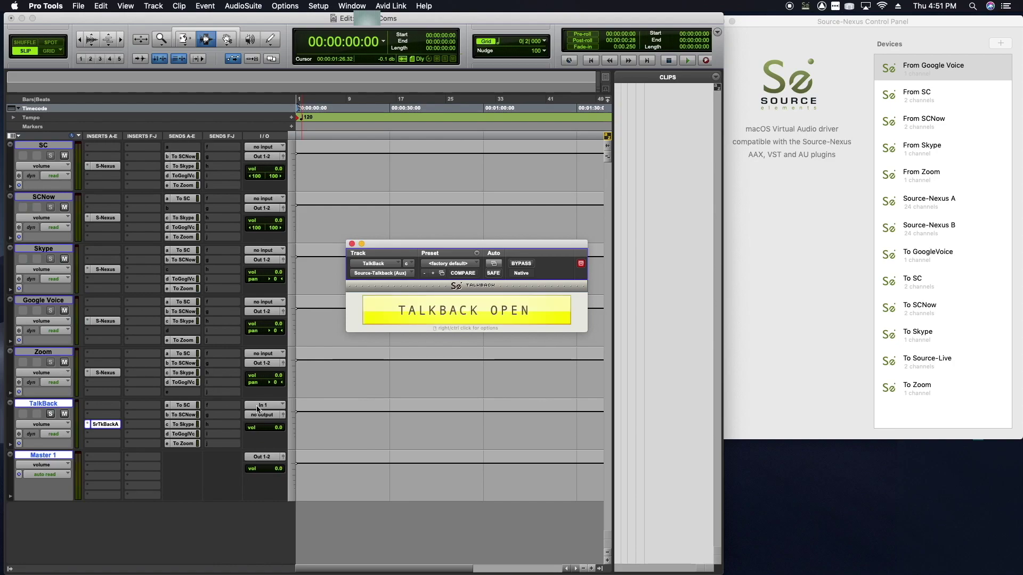
key(space)
key(space)
Insert the multichannel Source-Talkback (Master) plug-in on the Master 1 track and close its window
click(96, 477)
mouse_move(99, 477)
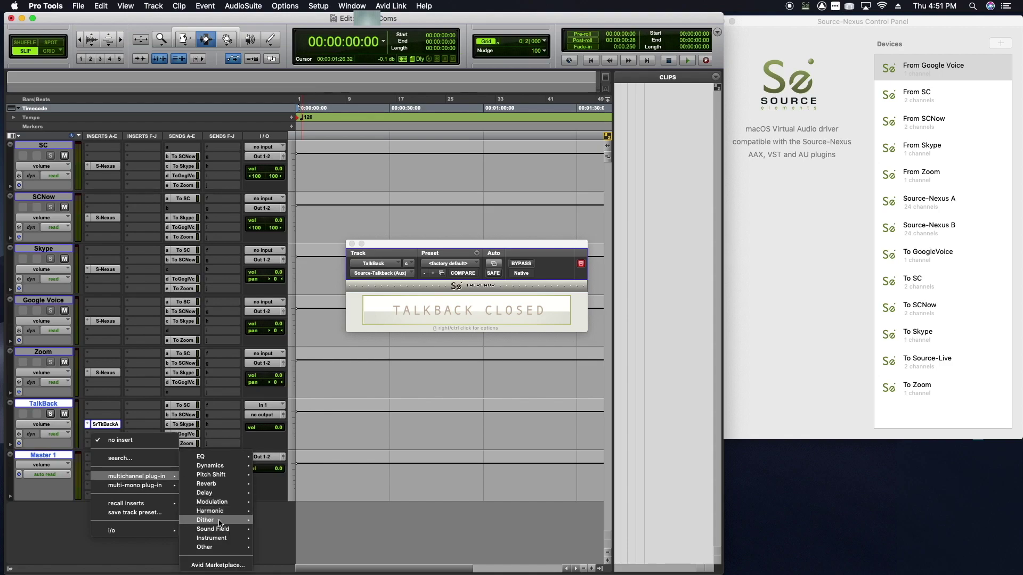
mouse_move(222, 547)
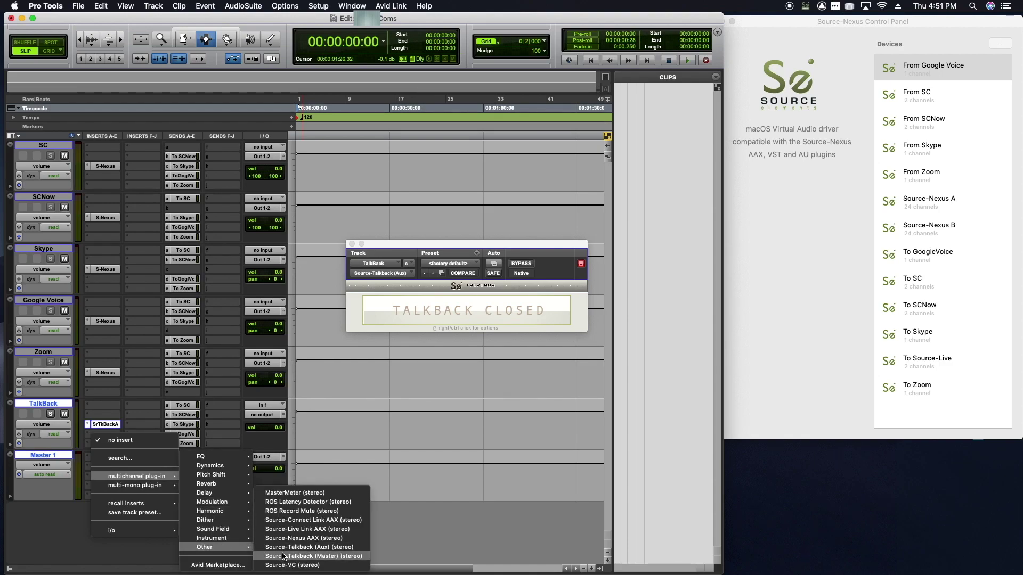
click(282, 556)
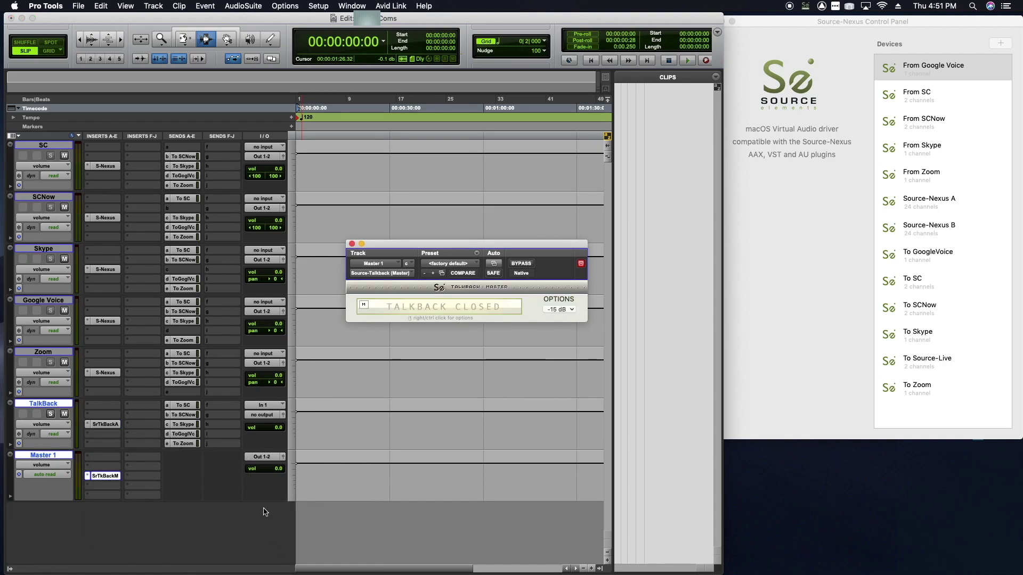
click(351, 244)
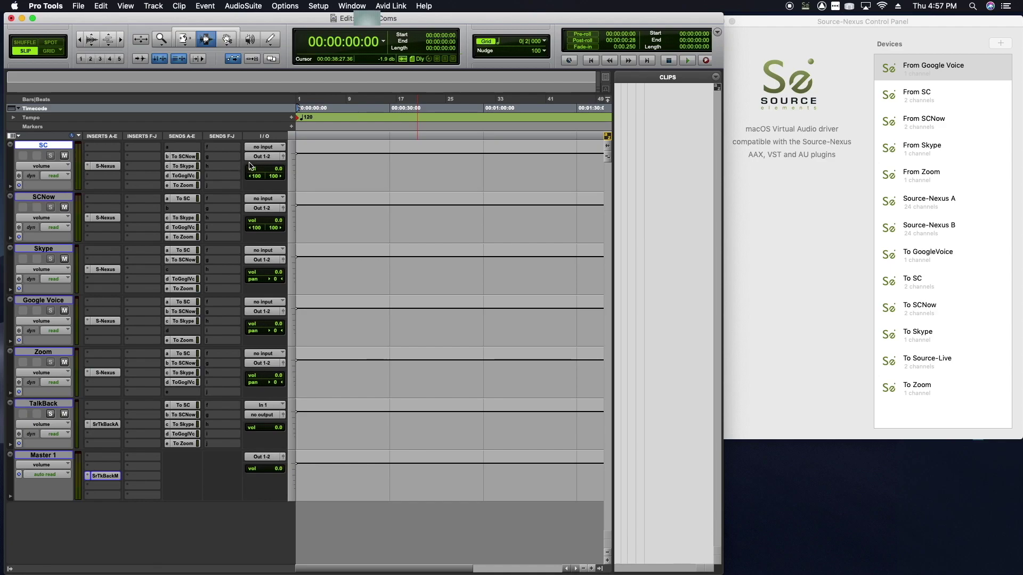
Add the From SC bus to the SC track's outputs and the From SCNow bus to the SCNow track's outputs, keeping Out 1-2
click(257, 159)
mouse_move(278, 167)
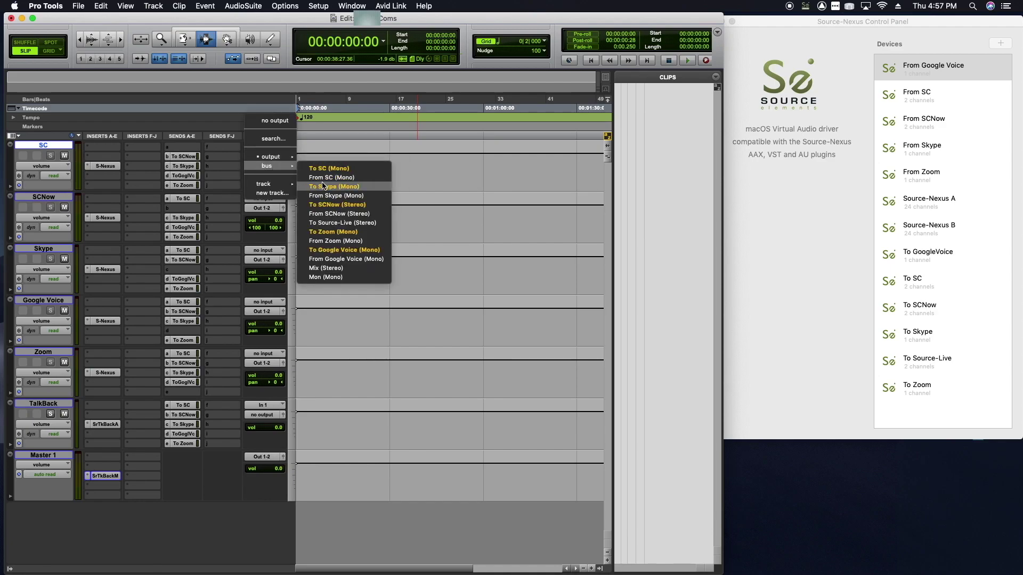
click(323, 179)
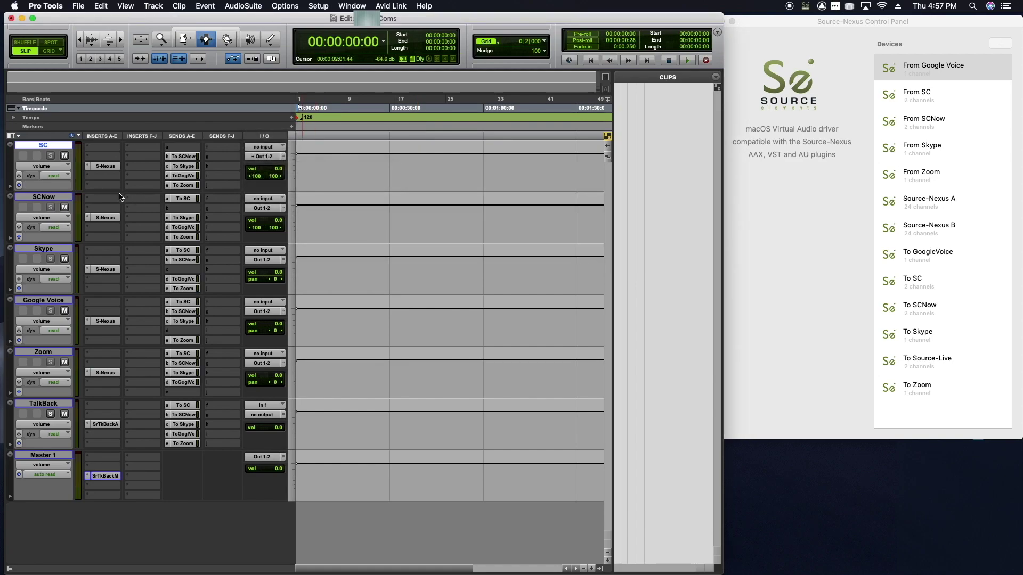
click(48, 198)
click(268, 210)
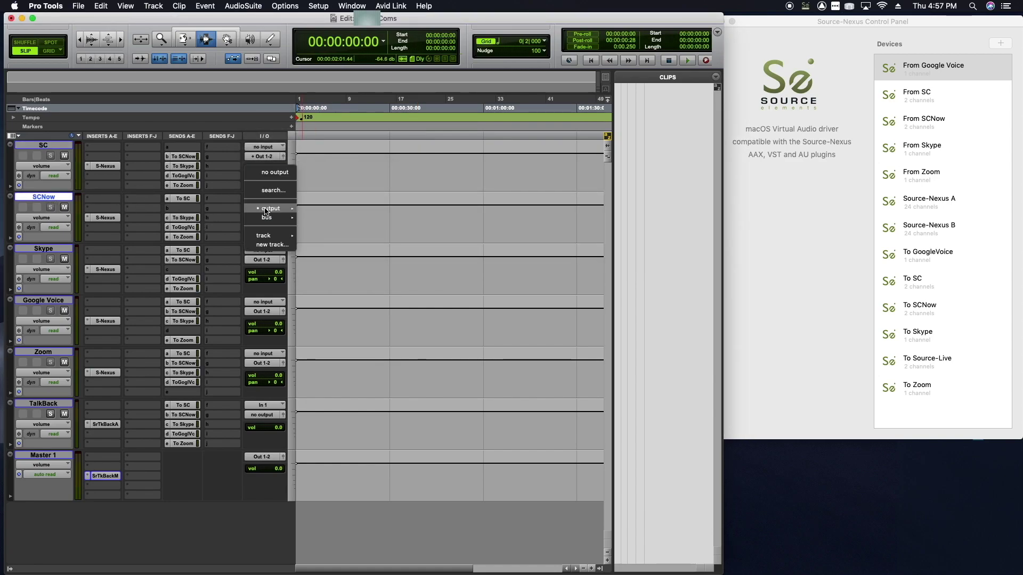
mouse_move(272, 217)
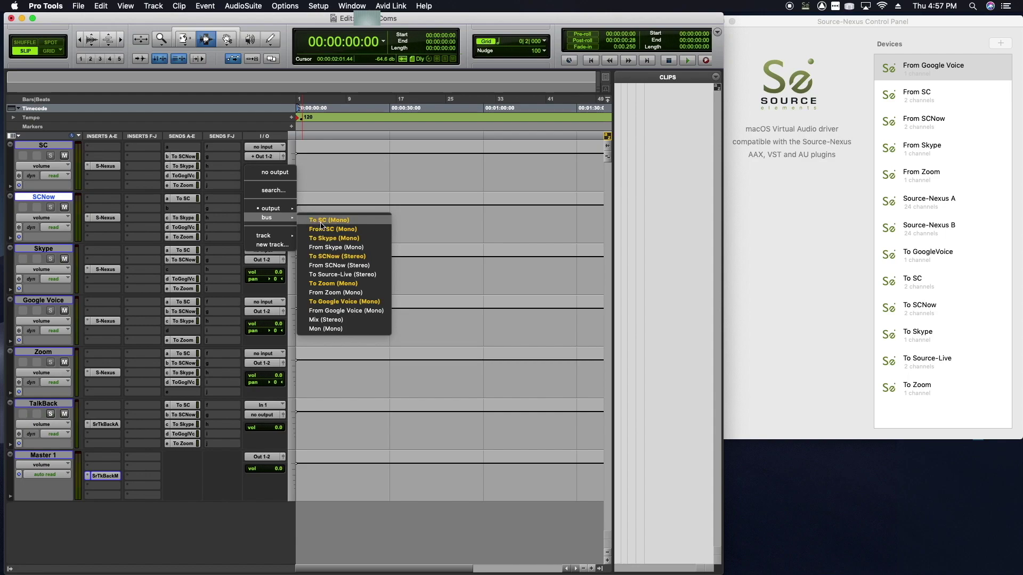
click(323, 265)
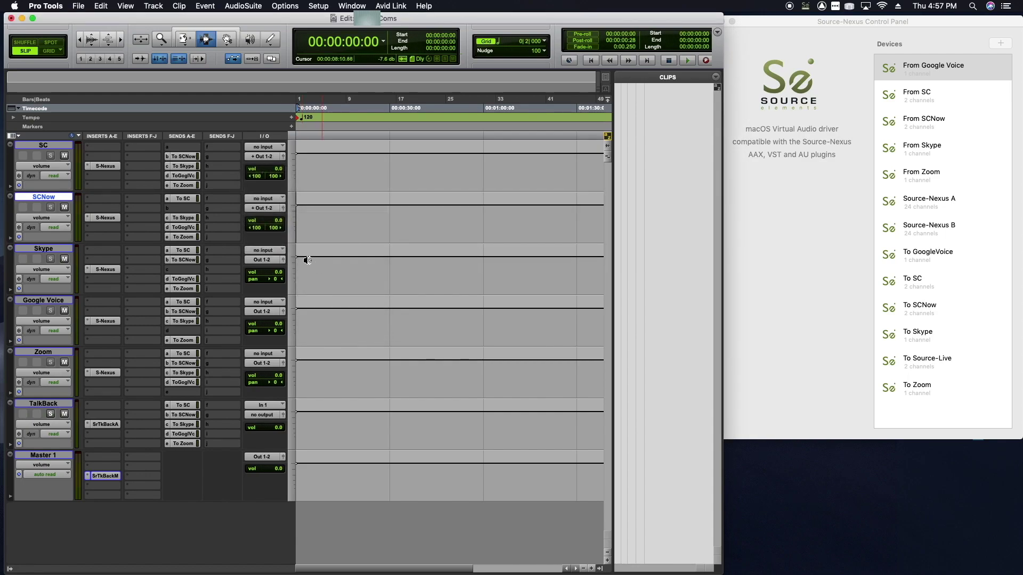
Add the From Skype bus as an additional Skype track output and the From Google Voice bus as an additional Google Voice track output
click(42, 249)
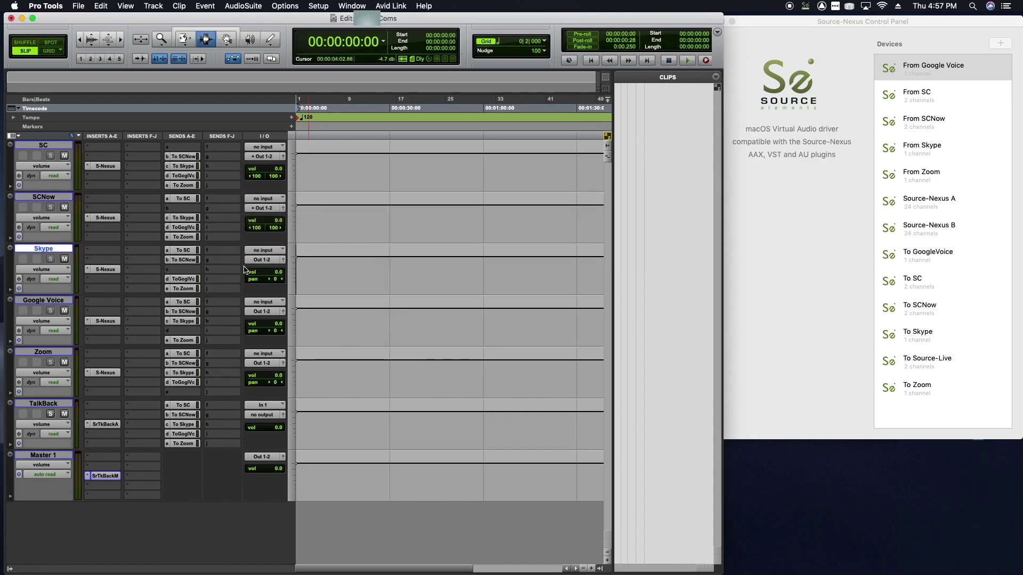
click(261, 260)
mouse_move(260, 270)
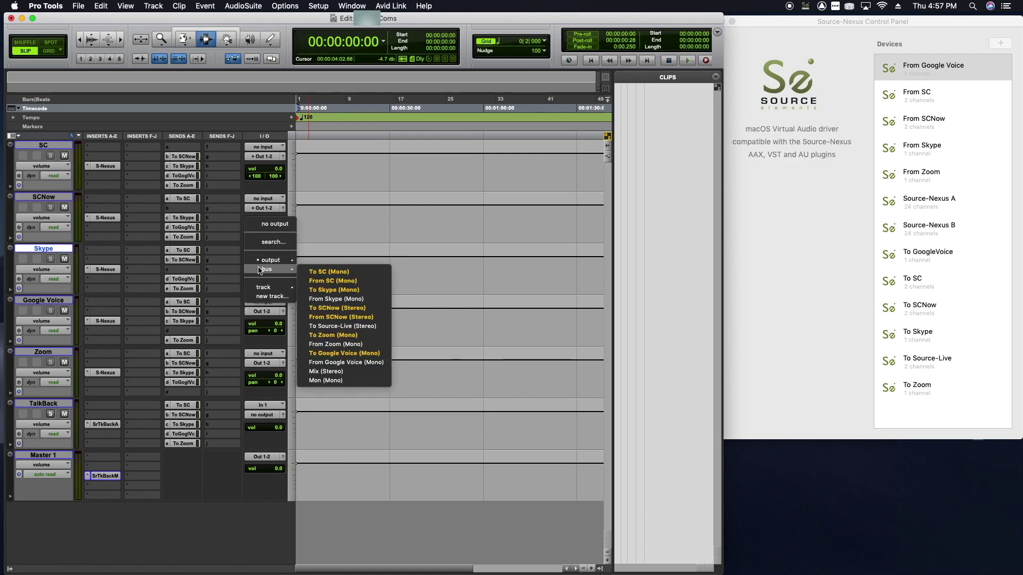
click(326, 298)
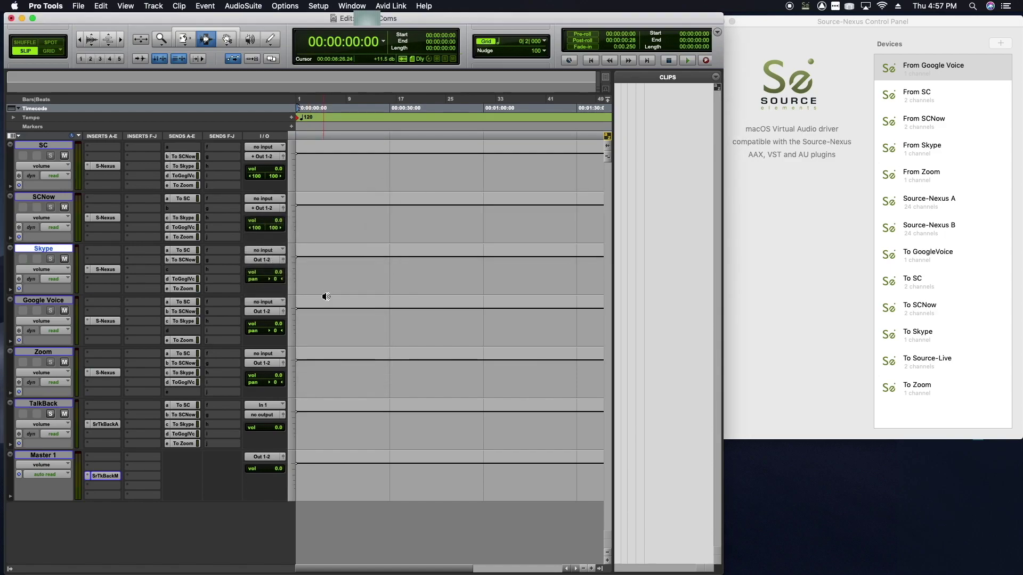
click(52, 301)
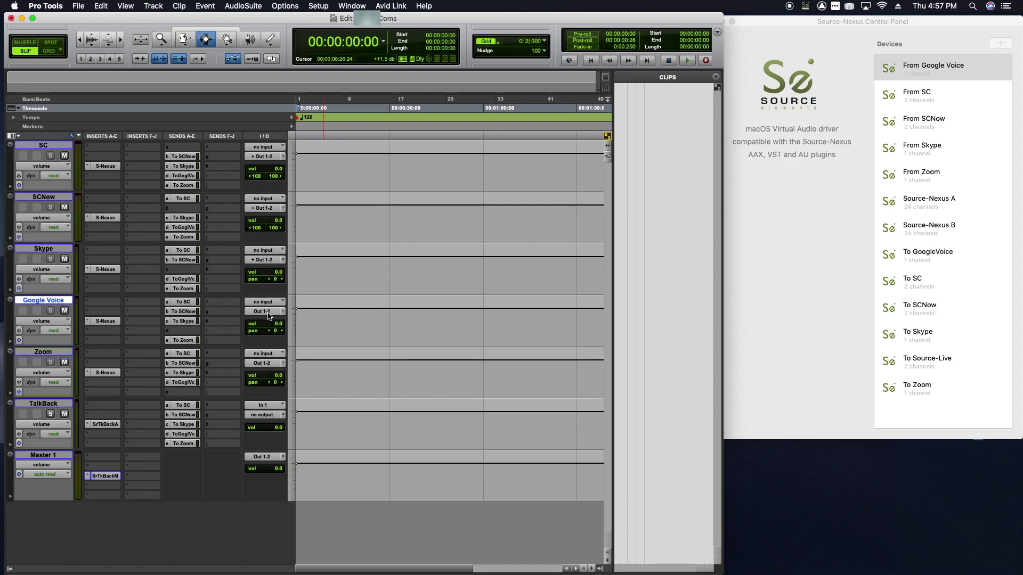
click(269, 316)
mouse_move(269, 321)
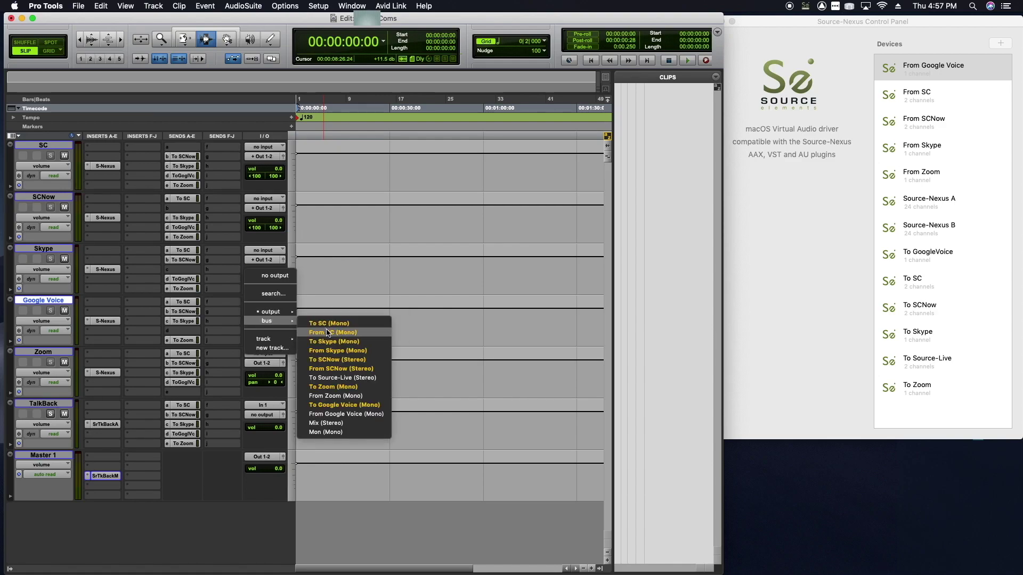
click(334, 415)
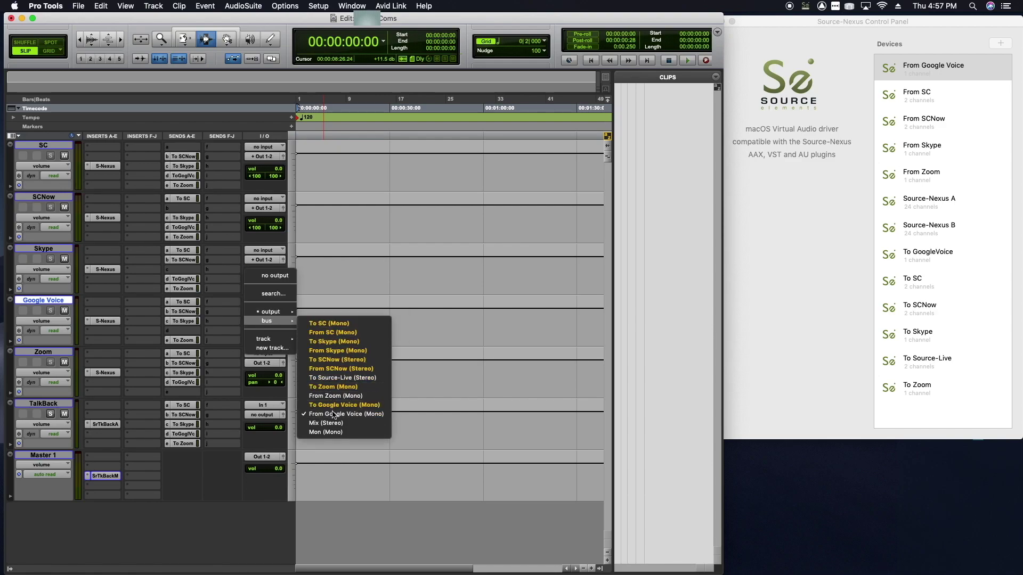
Add the From Zoom bus to the Zoom track's output assignment alongside Out 1-2
click(59, 349)
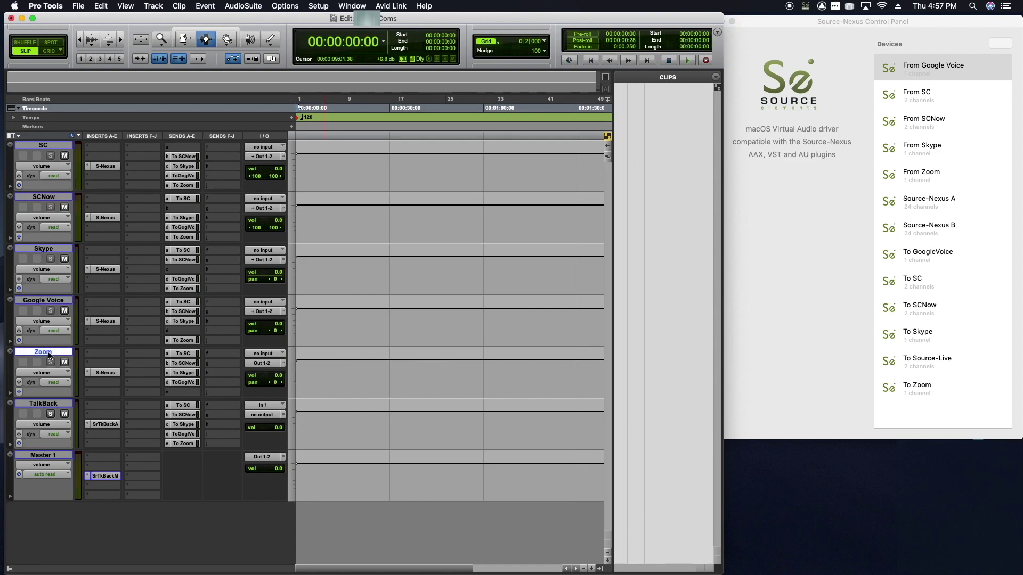
click(259, 367)
mouse_move(262, 373)
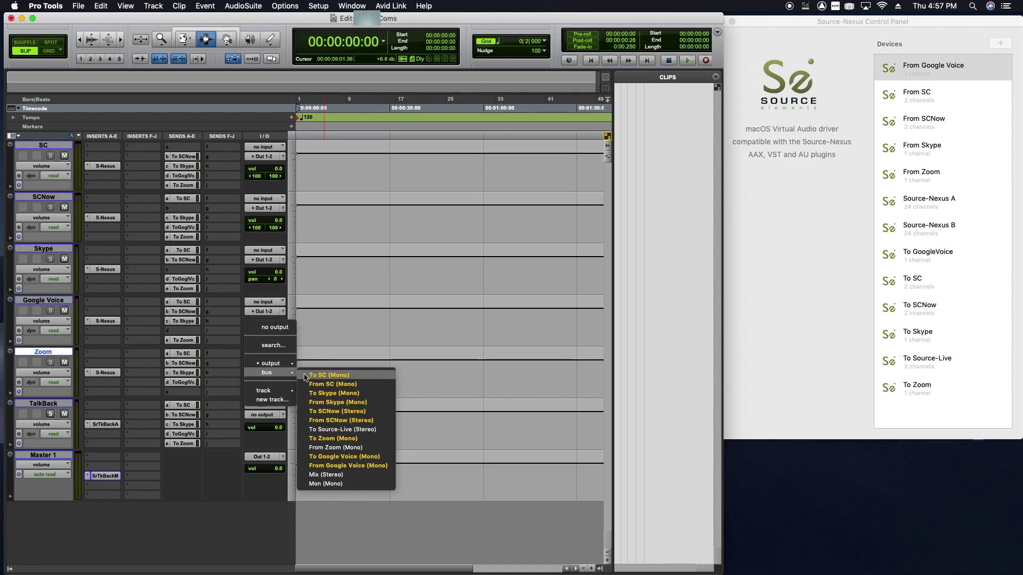
click(330, 447)
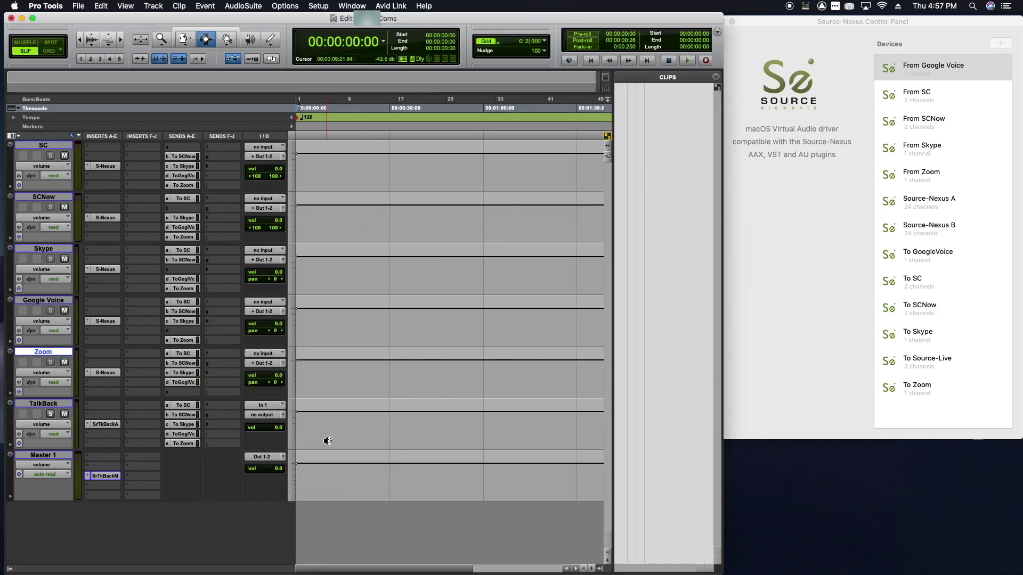
Create a mono audio track named Record and move it above the SC track
key(super+shift+n)
text(Rec)
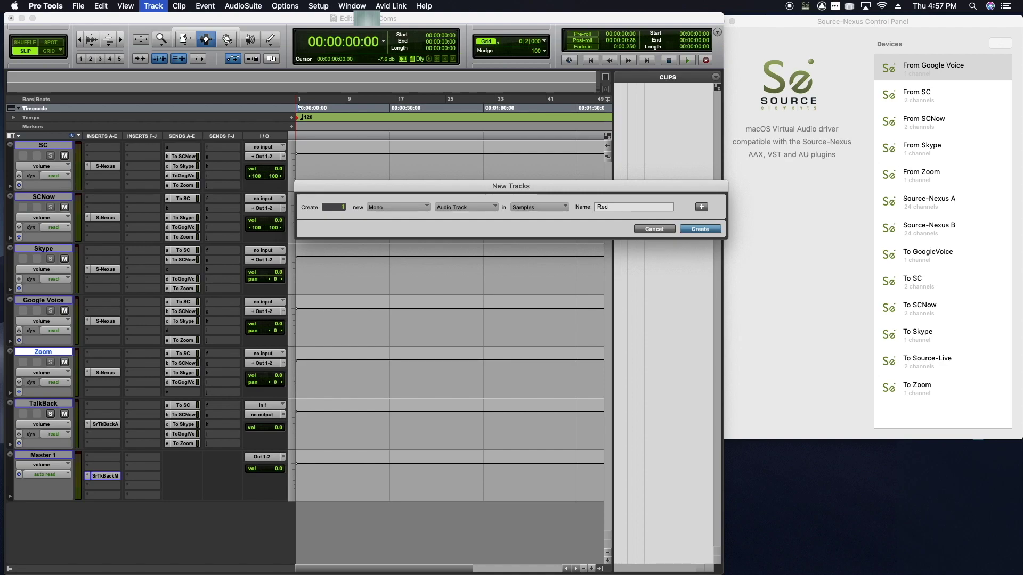
text(ord)
key(Return)
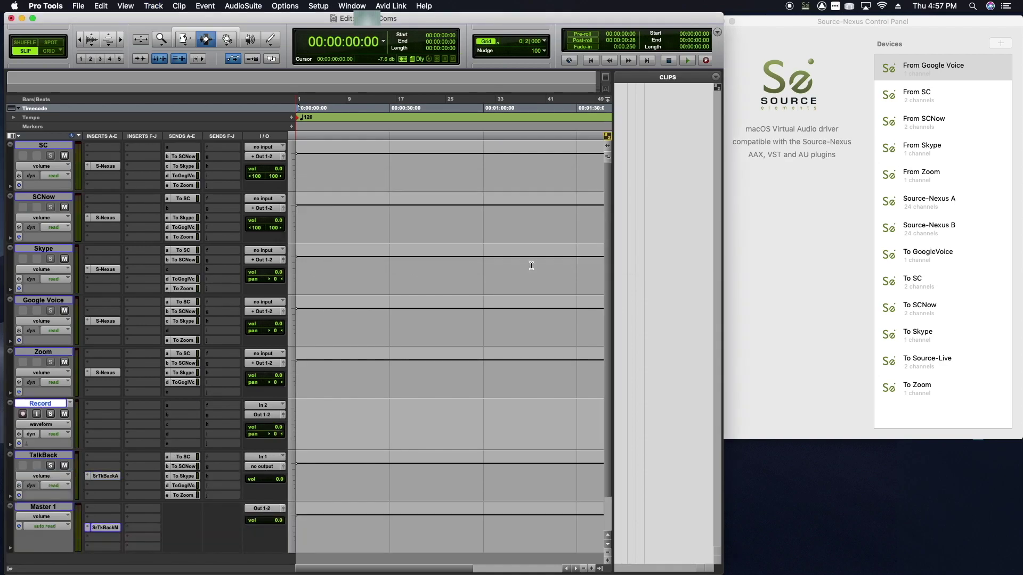
drag(56, 405, 56, 146)
Switch the Record track's input in turn to the From SC, From Skype and From Zoom buses
click(254, 149)
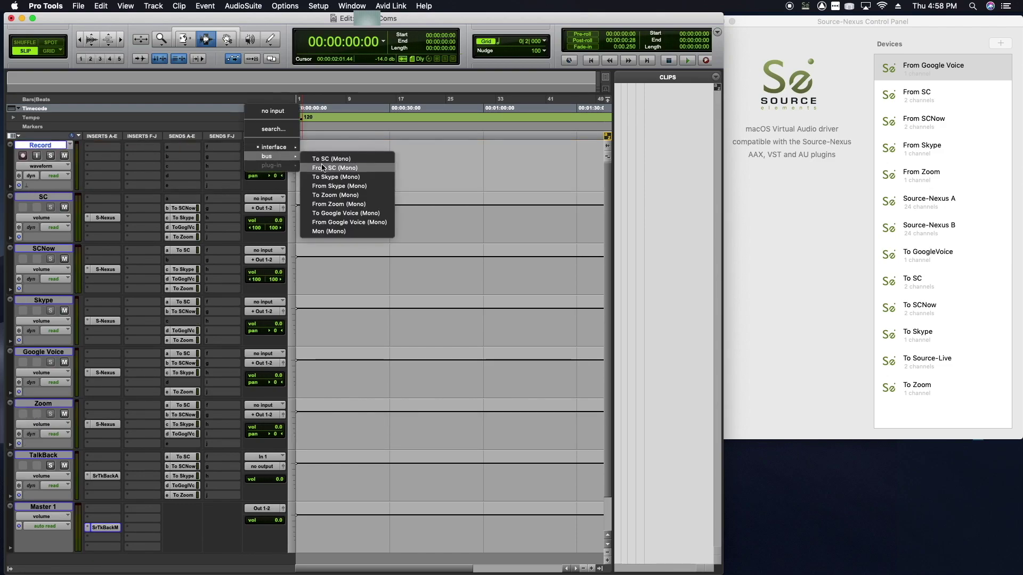
click(321, 163)
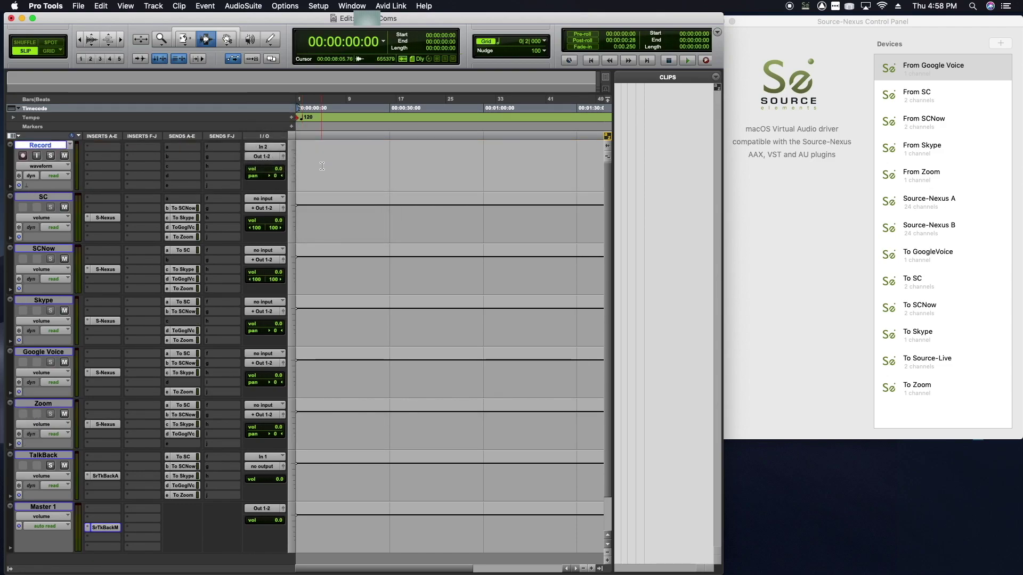
click(260, 151)
mouse_move(267, 156)
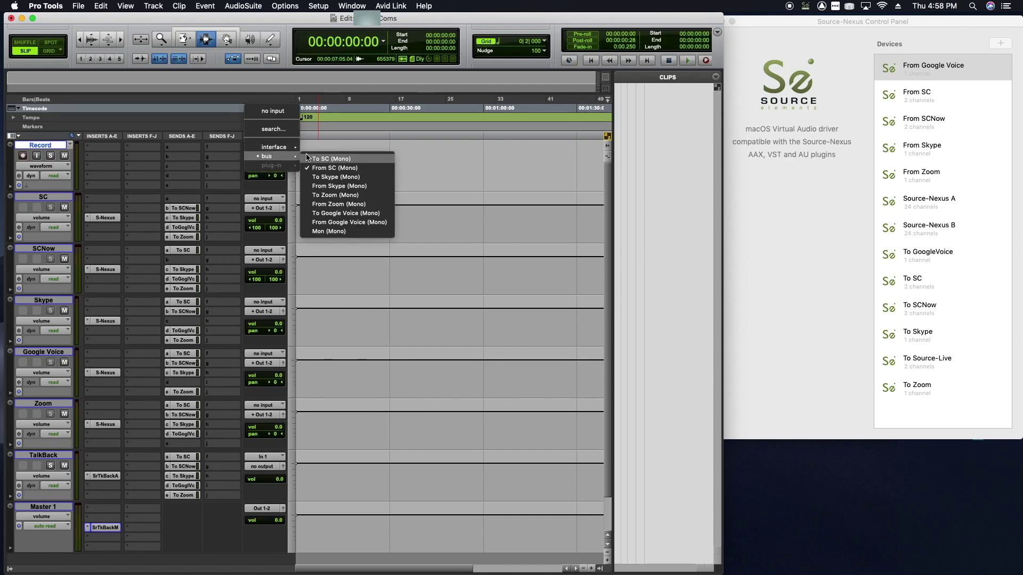
click(323, 185)
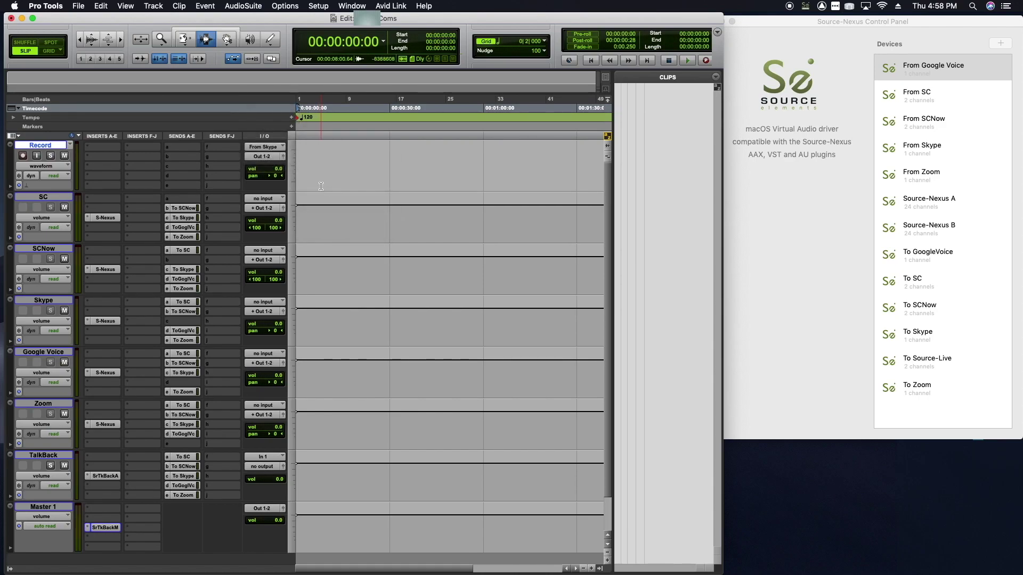
click(263, 149)
mouse_move(264, 149)
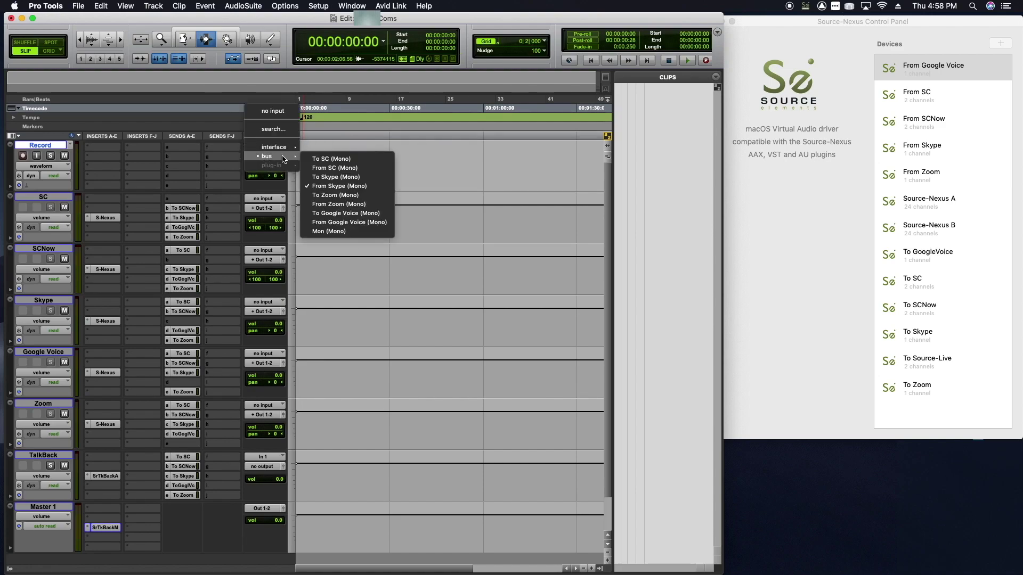
click(321, 204)
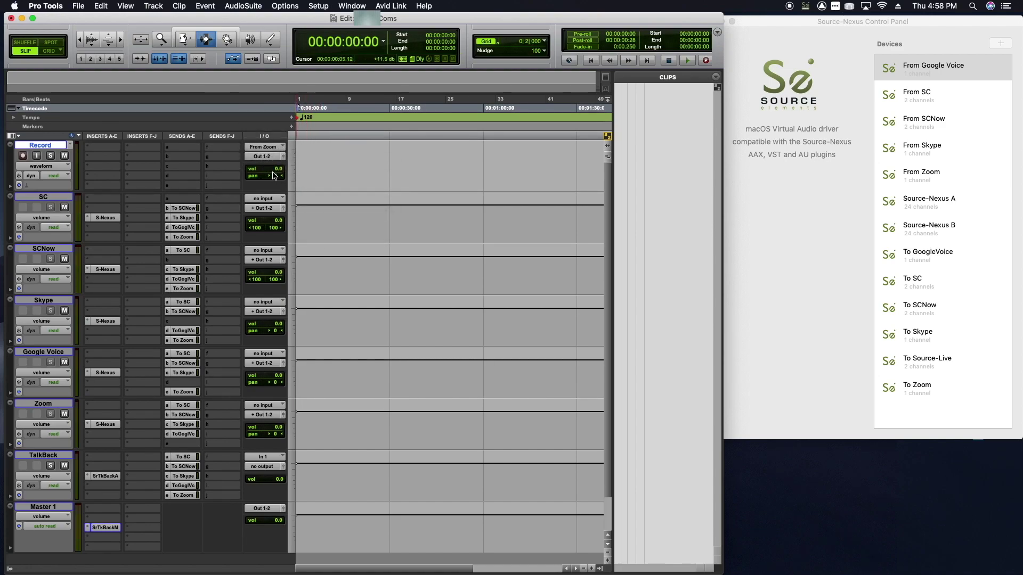
Set the Record track's input to the To SC bus
click(266, 150)
mouse_move(265, 156)
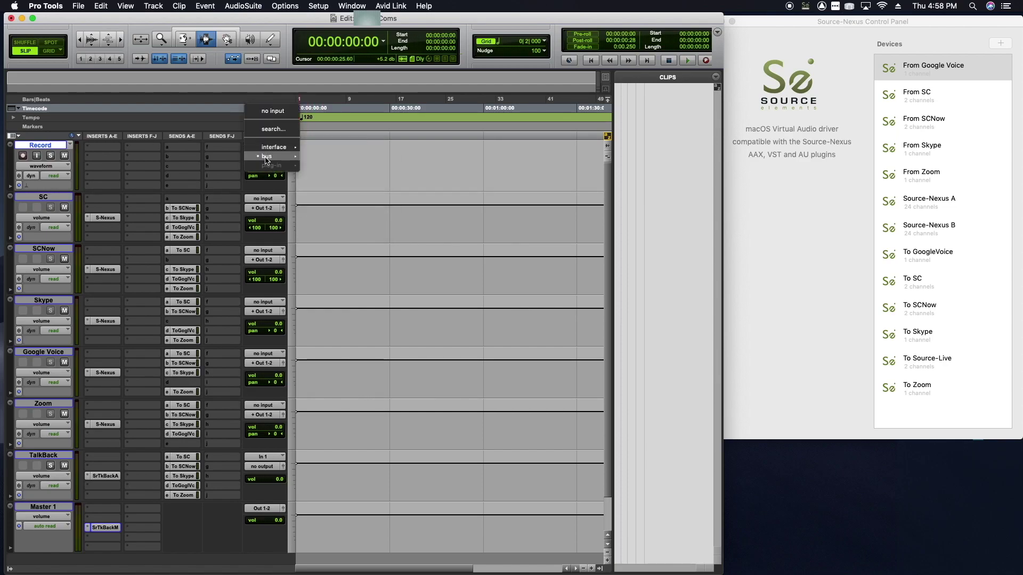
mouse_move(264, 149)
click(323, 157)
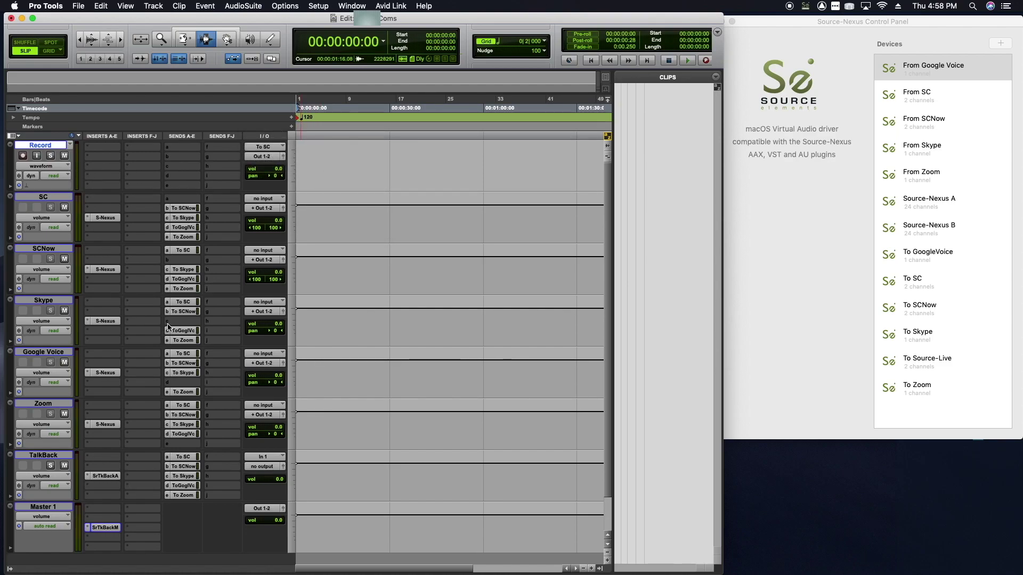
Create a mono audio track named Playback and set its input to no input
key(super+shift+n)
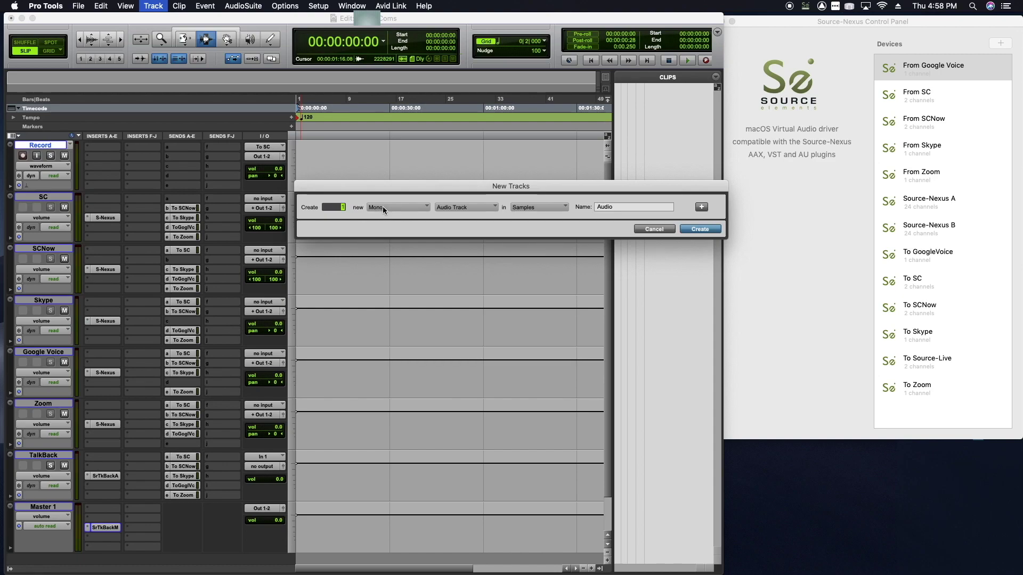
key(Tab)
text(Playback)
click(700, 231)
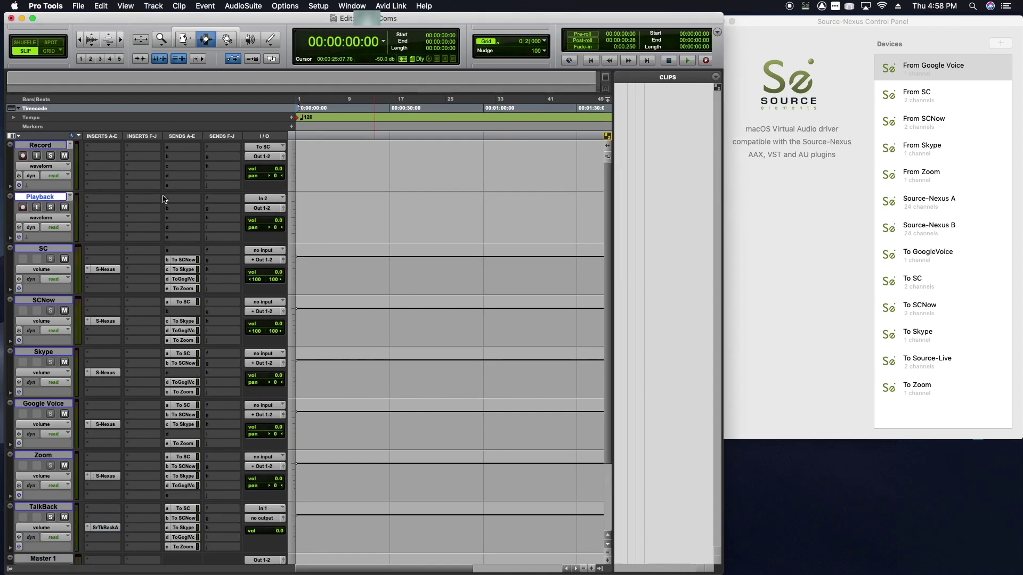
click(274, 198)
click(270, 162)
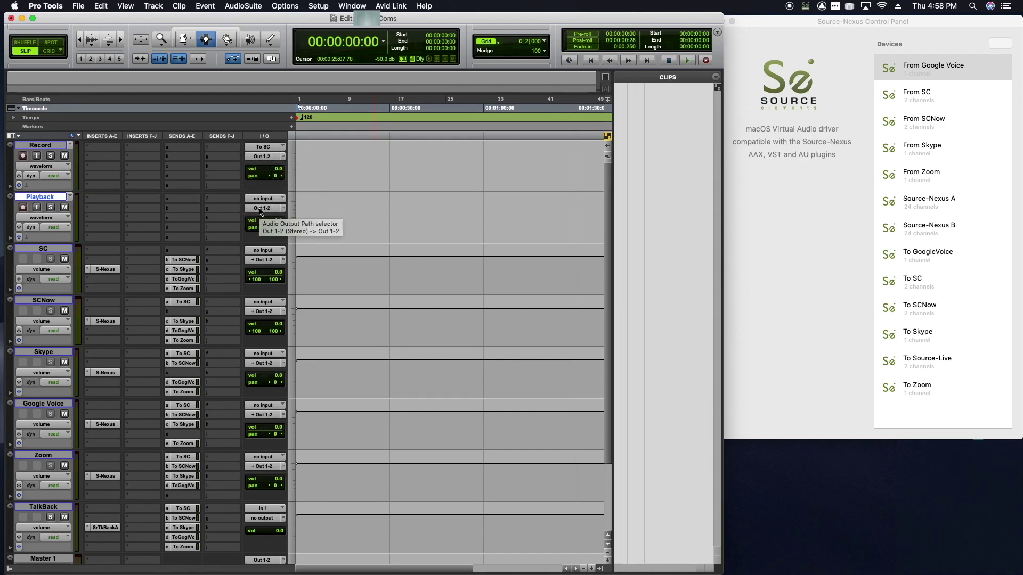
Add the To Source-Live stereo bus to the Playback track's output alongside Out 1-2
click(261, 208)
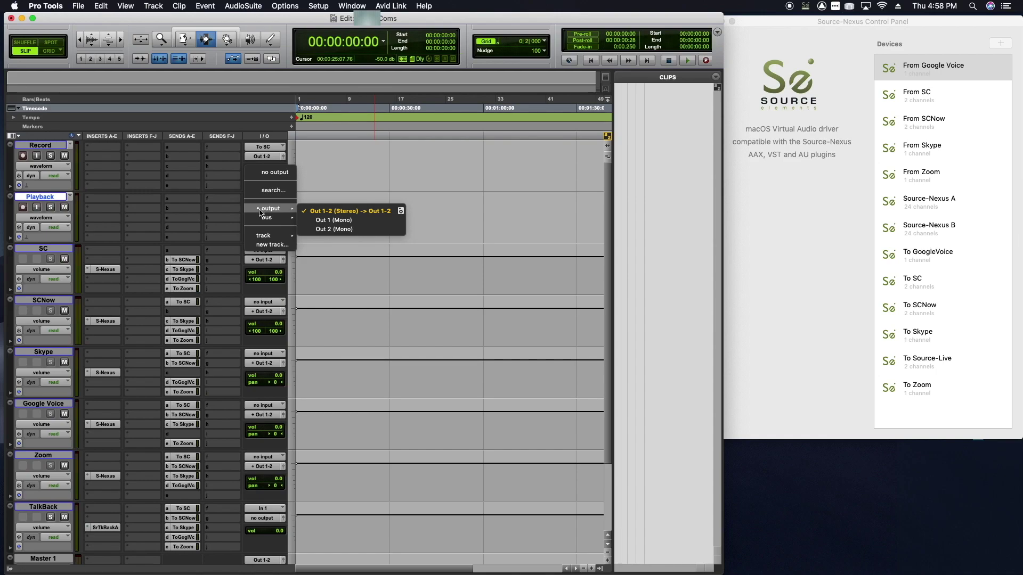
mouse_move(261, 220)
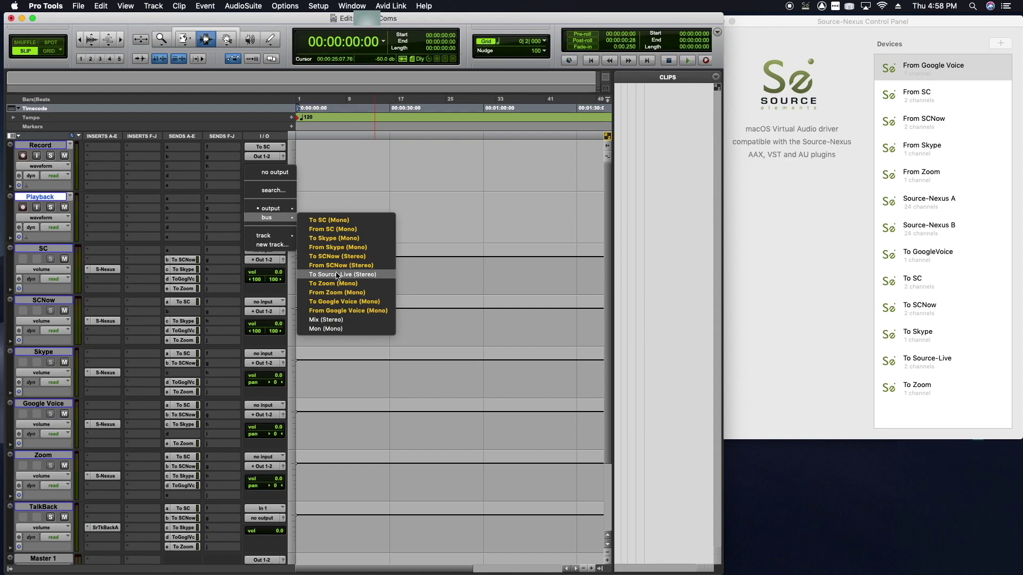
click(337, 275)
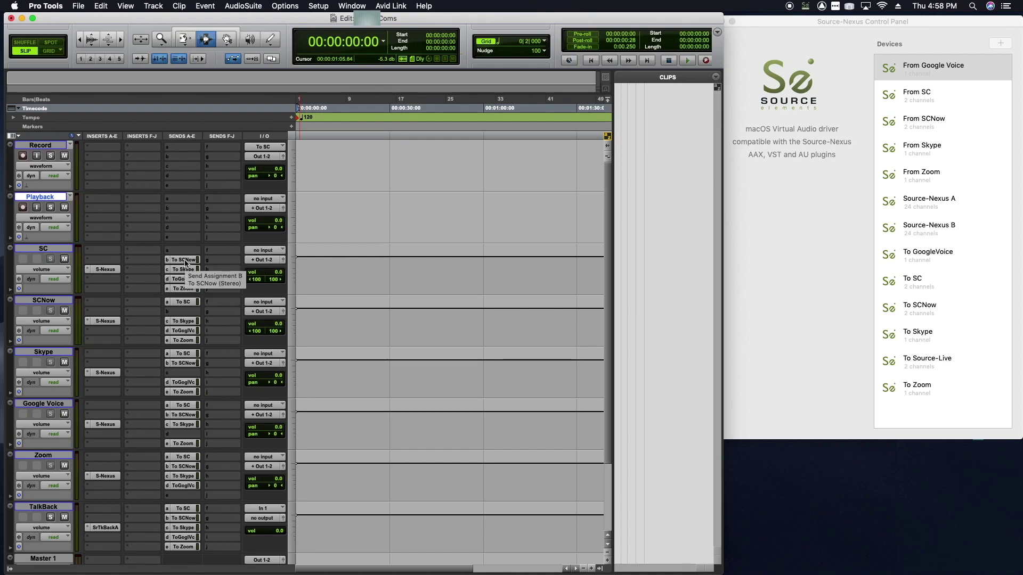
Copy the To SC, To SCNow, To Skype, To Google Voice and To Zoom sends onto the Playback track
drag(186, 263, 184, 207)
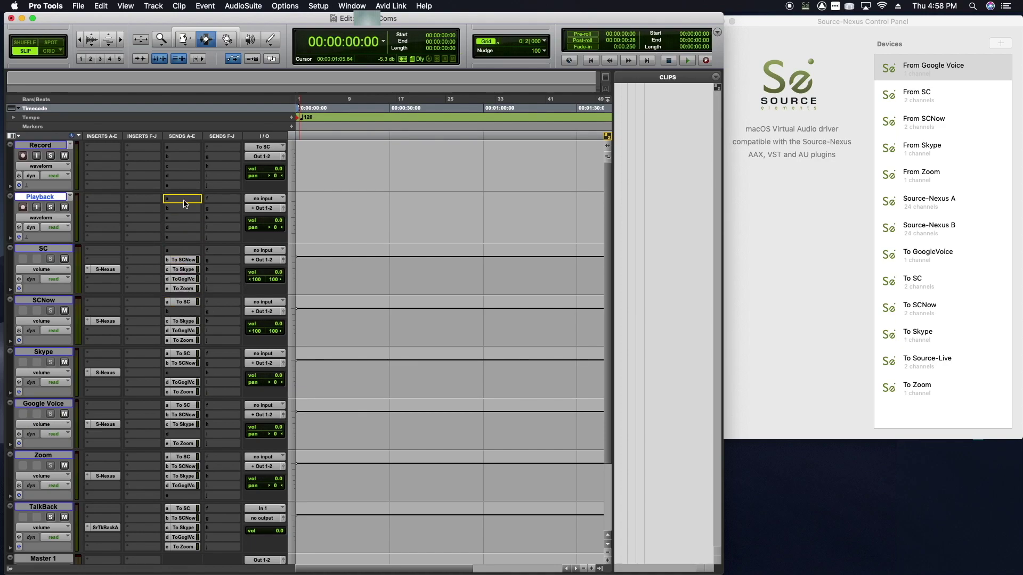
drag(186, 261, 187, 208)
drag(187, 270, 191, 219)
drag(190, 282, 187, 228)
drag(189, 290, 188, 198)
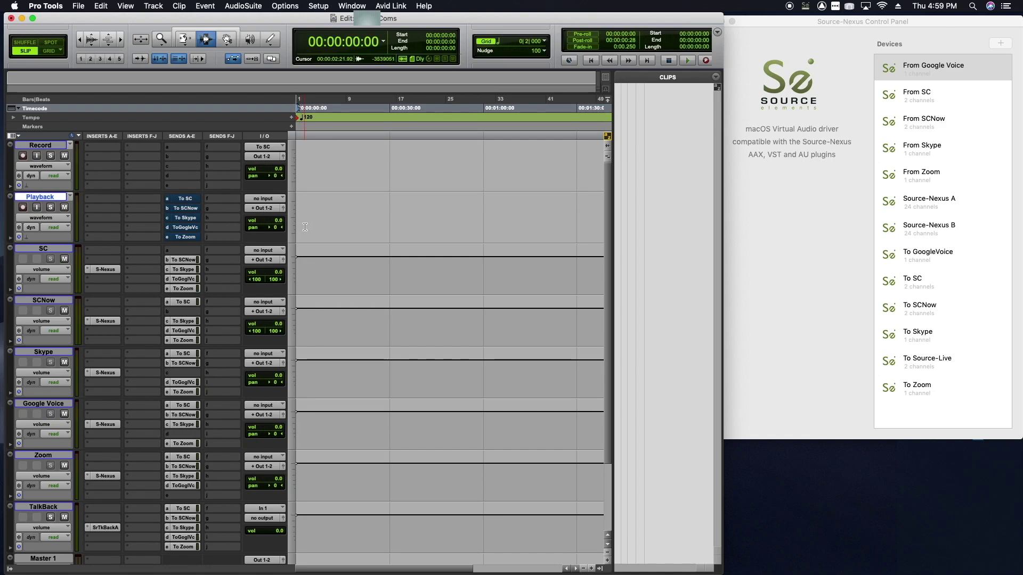
Create a mono audio track below Playback and name it SeRewire
key(super+shift+n)
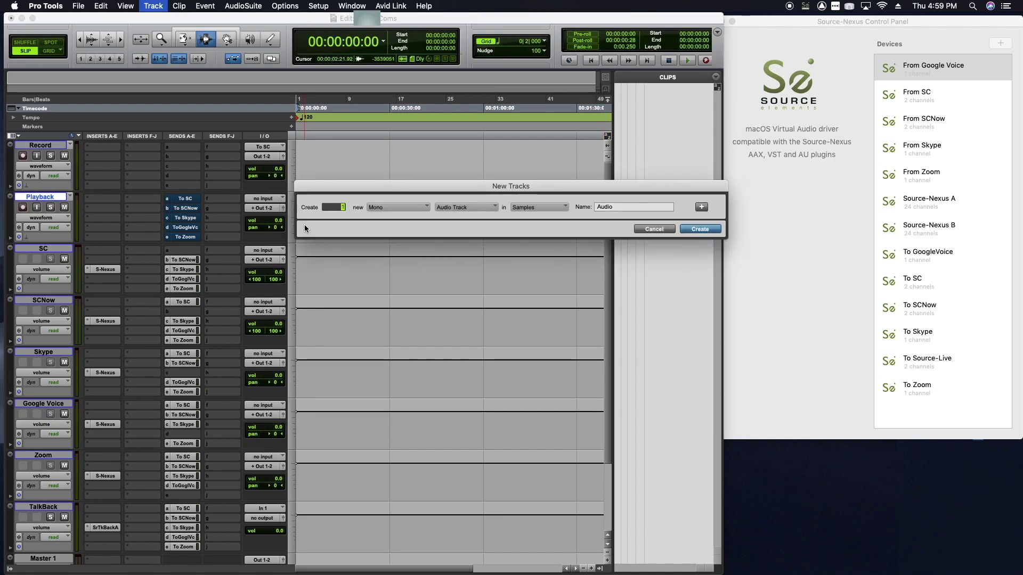
click(689, 229)
double_click(52, 249)
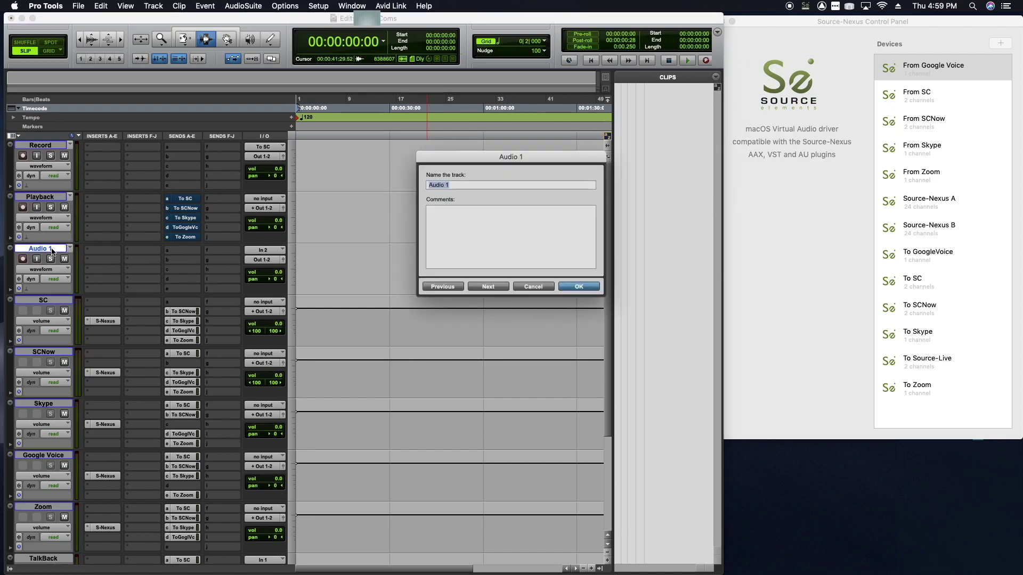
text(SeRewire)
key(Return)
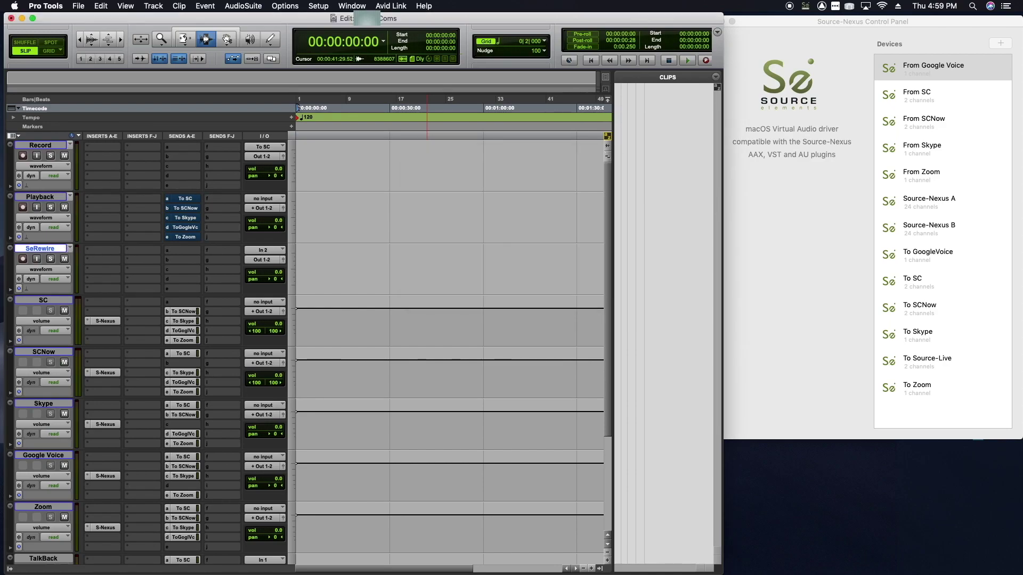
Insert the mono Se ReWire instrument plug-in on the SeRewire track
click(107, 273)
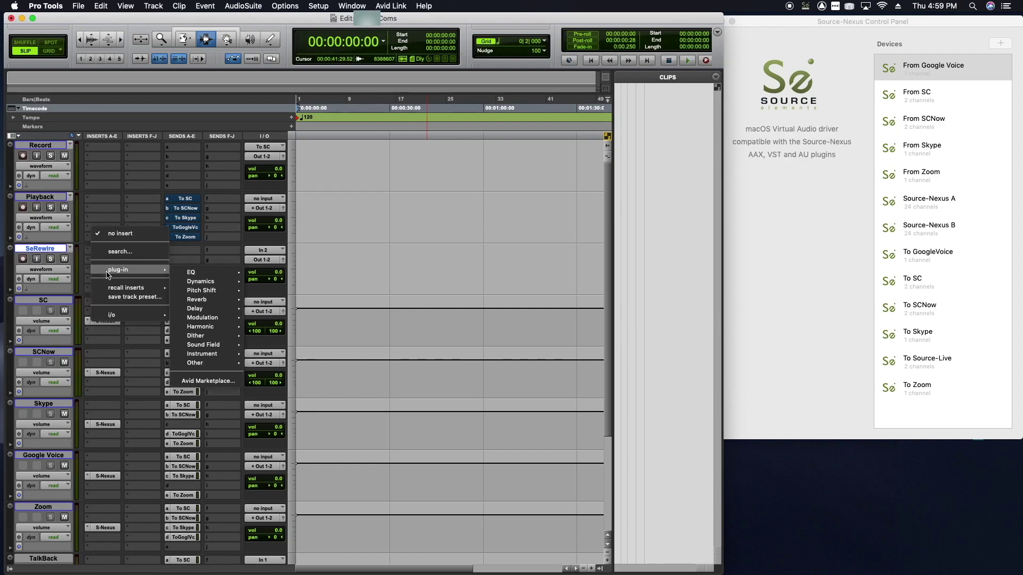
mouse_move(145, 273)
mouse_move(212, 354)
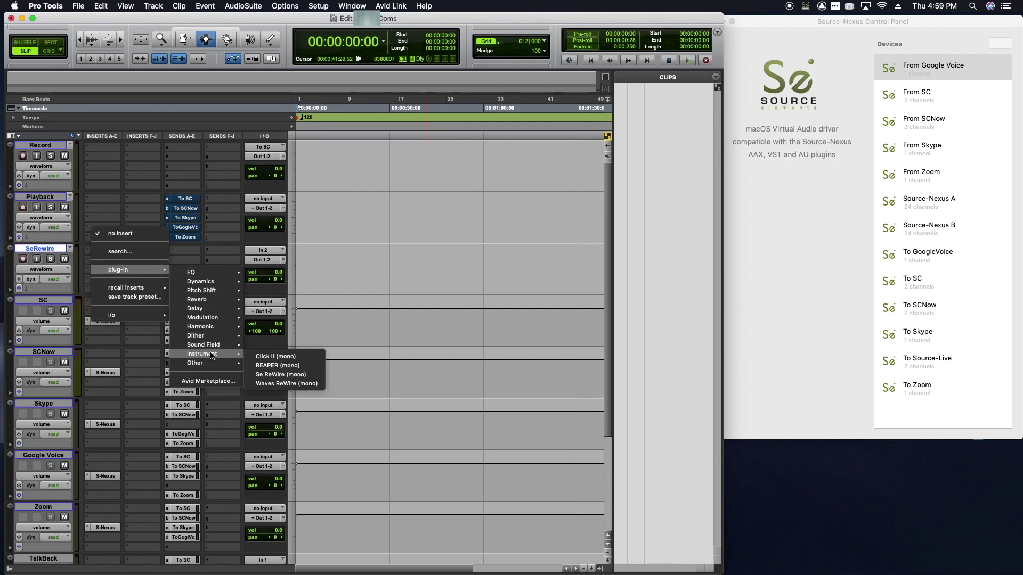
click(281, 374)
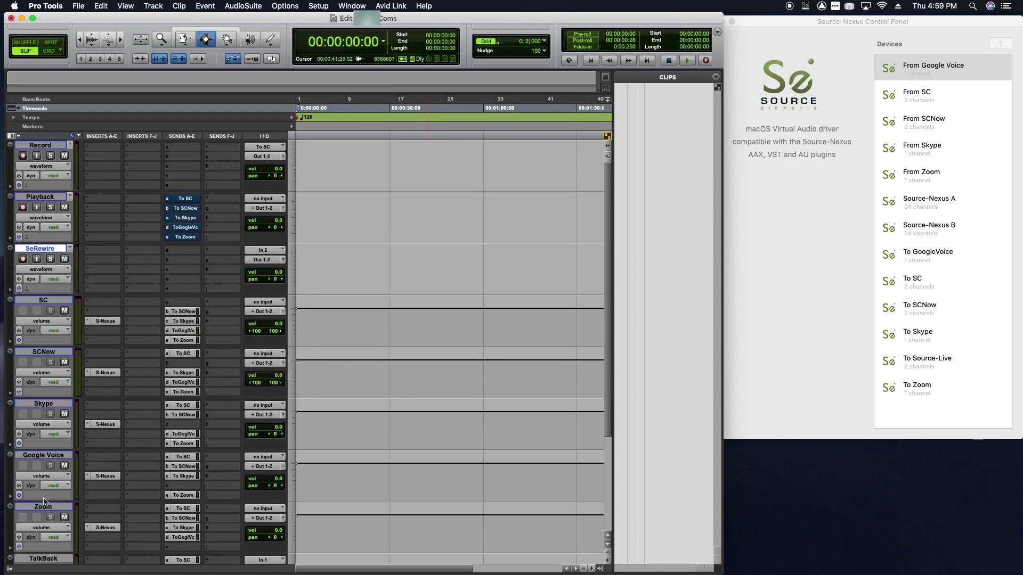
Move the SeRewire track below Master 1 and close the Se ReWire plug-in window
scroll(45, 556, down, 8)
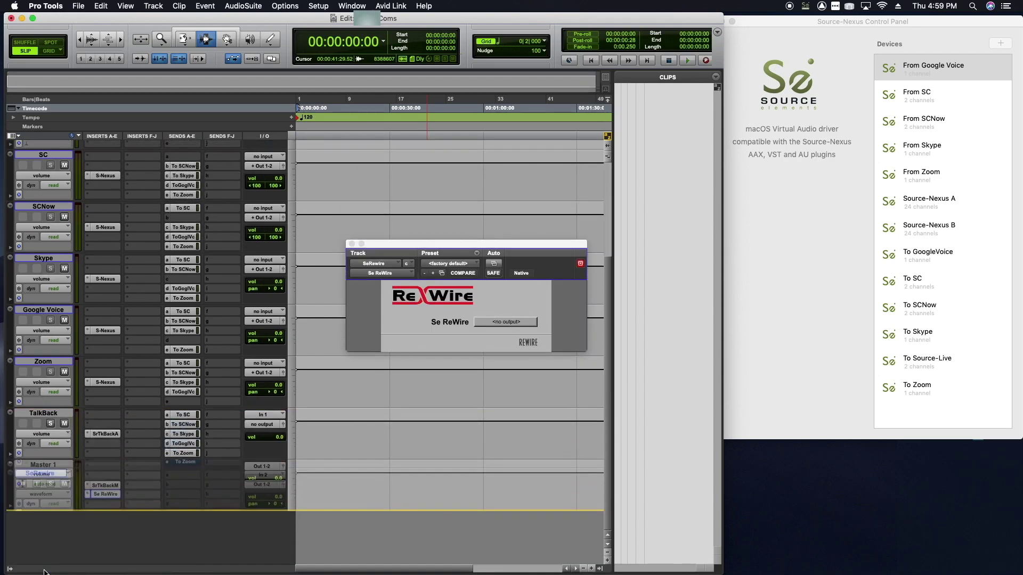
scroll(43, 539, down, 3)
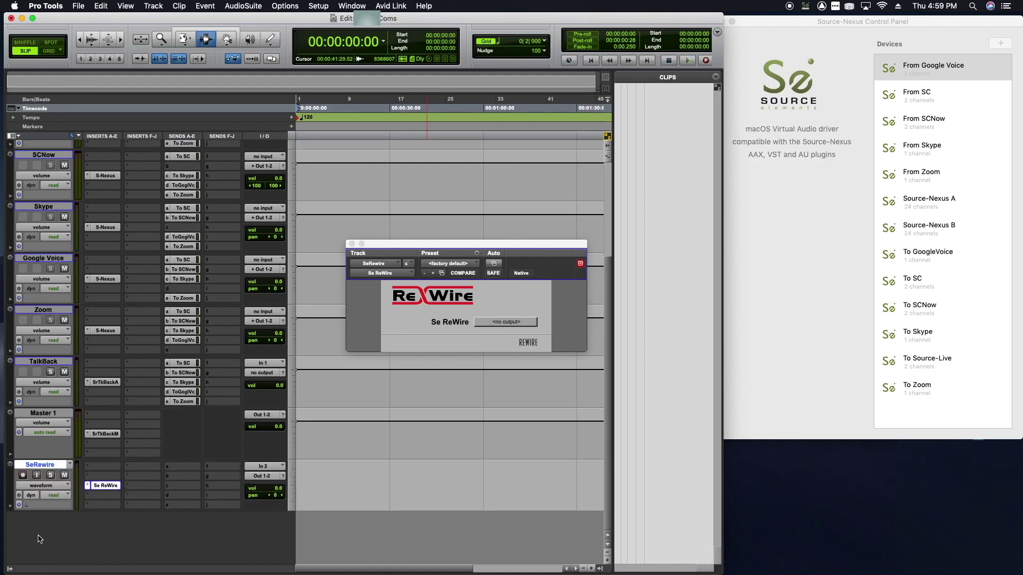
click(351, 244)
scroll(603, 292, up, 5)
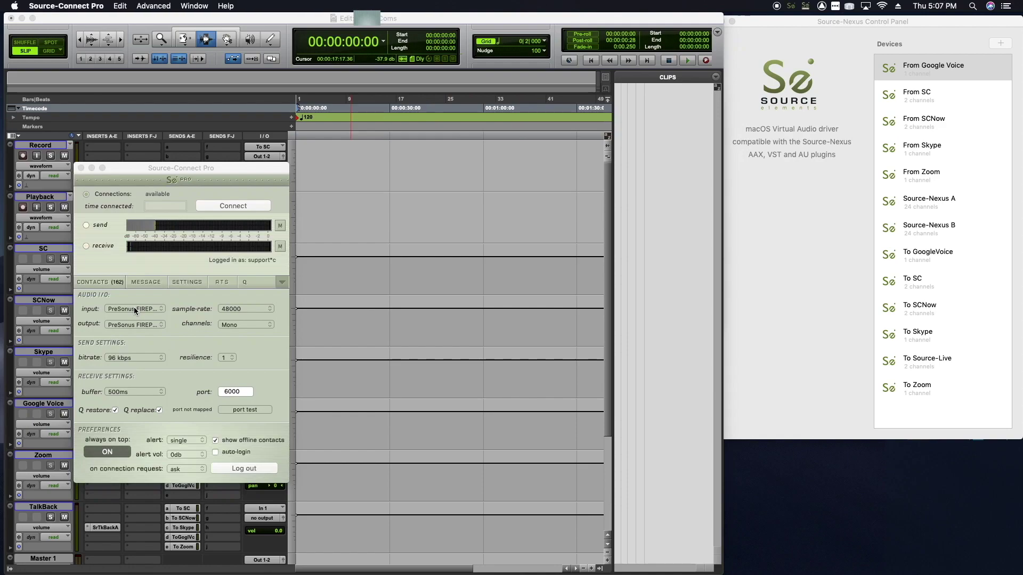
In Source-Connect Pro, set the audio input to To SC, Input 1, and the audio output to From SC, Output 1
click(135, 310)
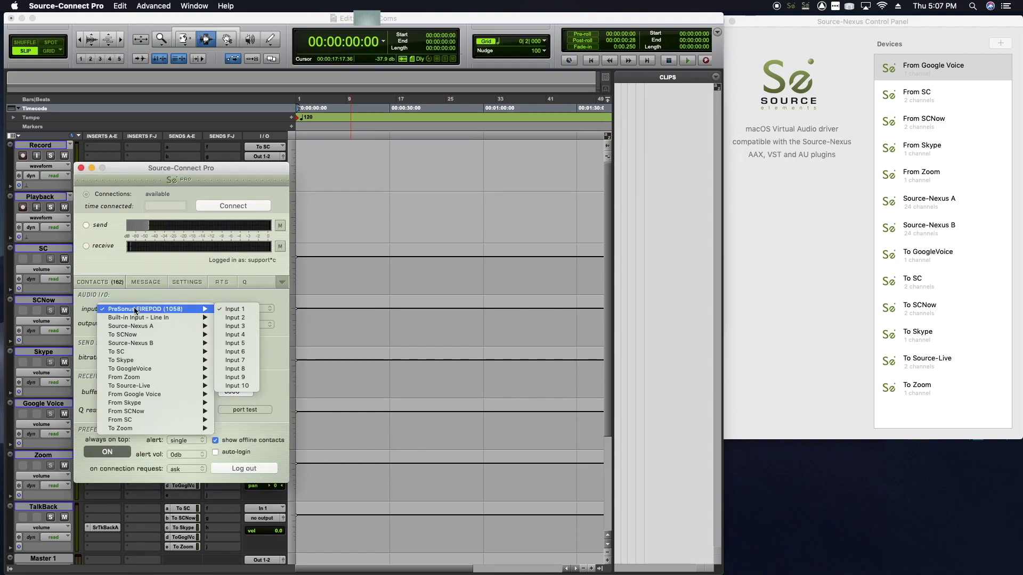
mouse_move(142, 354)
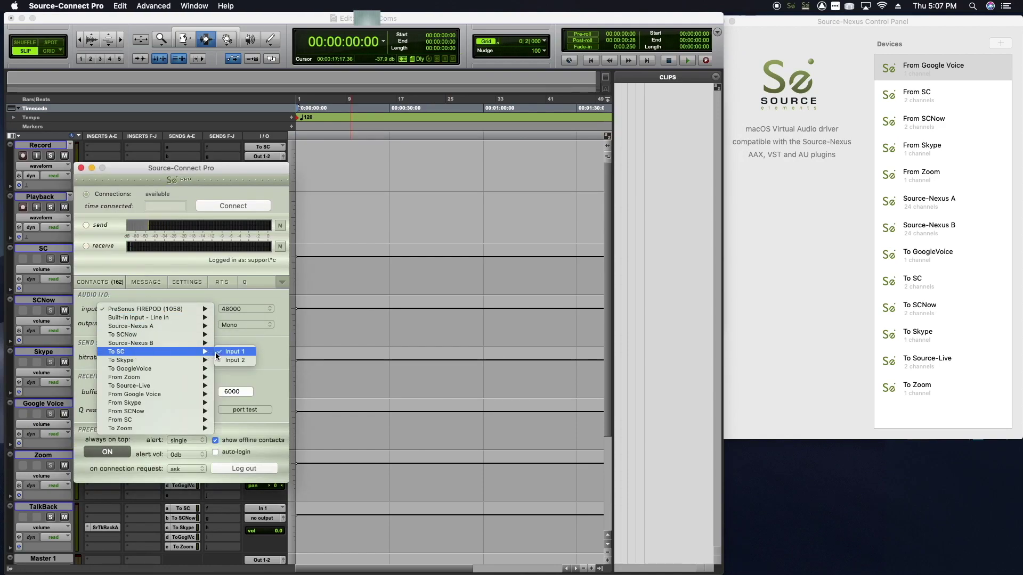
click(234, 352)
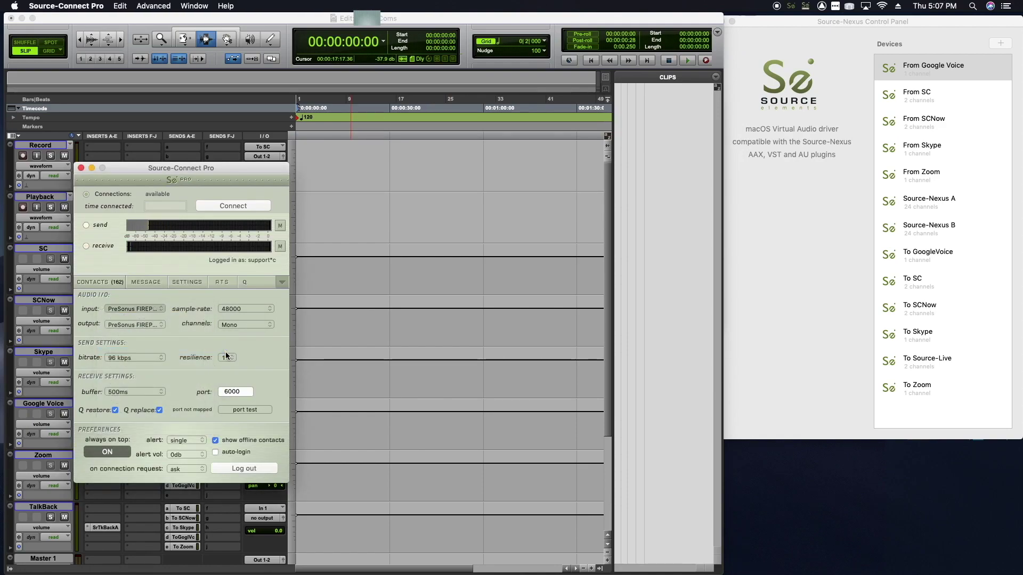
click(126, 324)
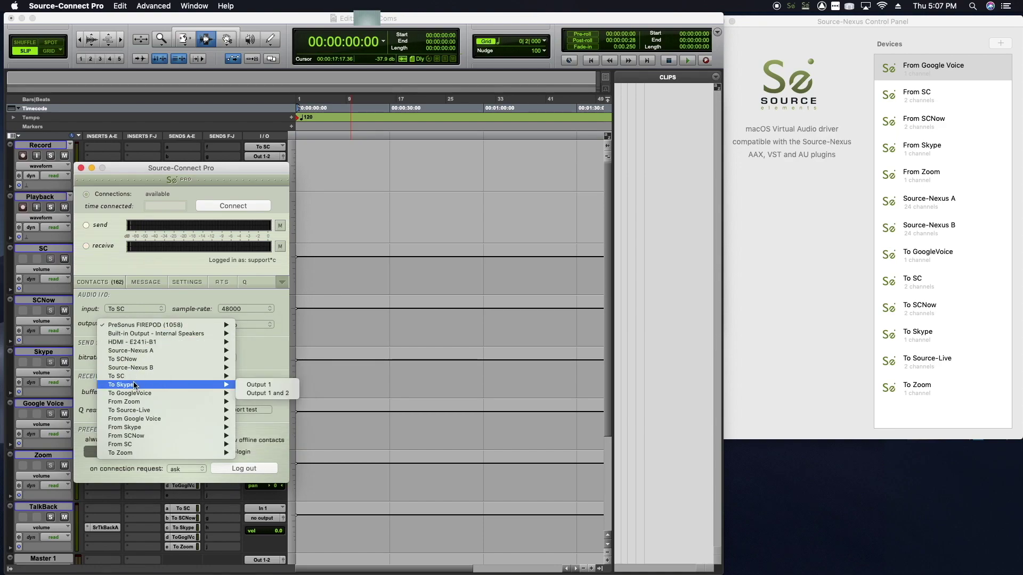
mouse_move(191, 445)
click(247, 445)
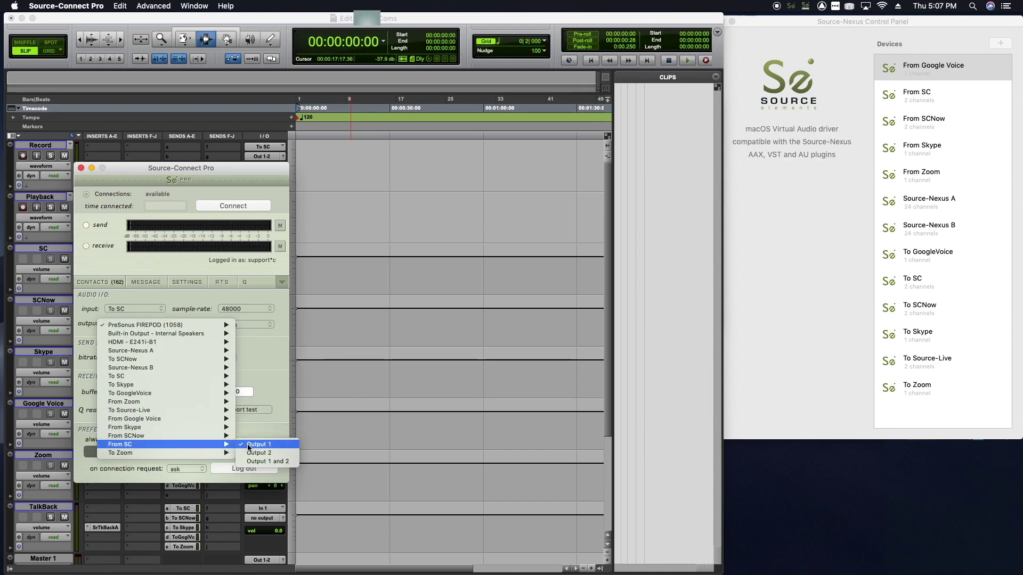
click(254, 446)
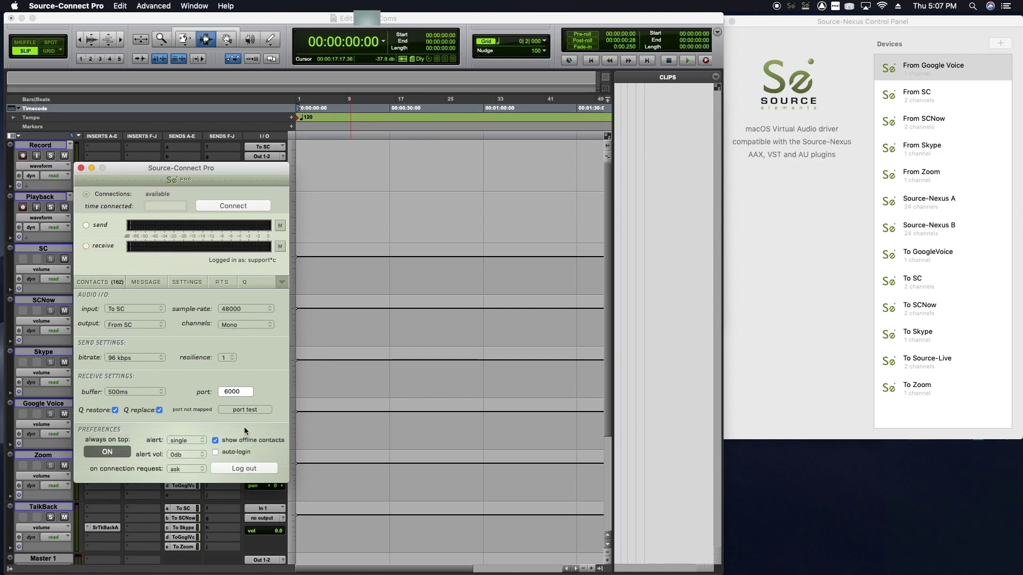
Set the receive buffer to 200ms and choose the Nexus Coms folder as Q Manager's session folder
click(109, 392)
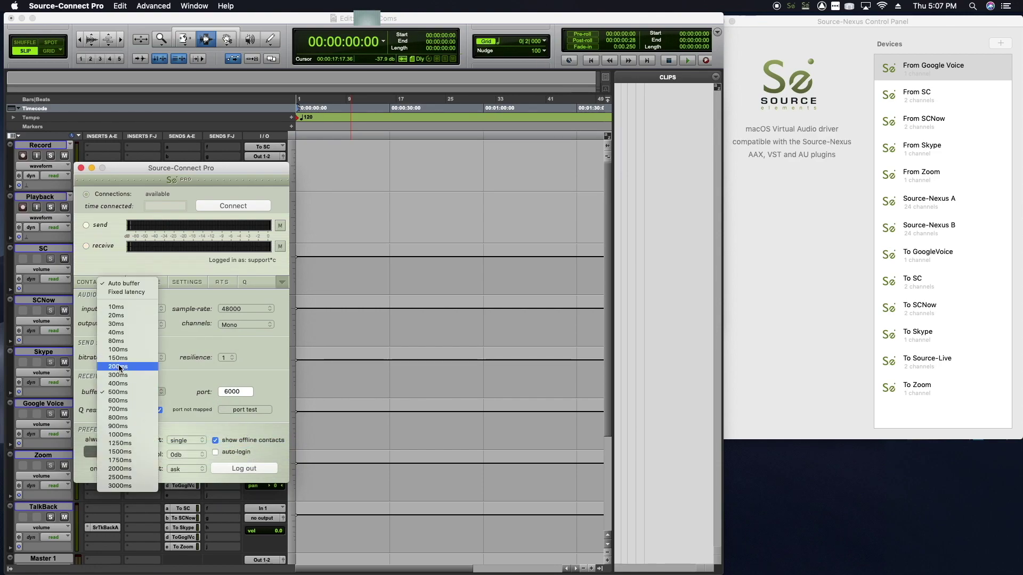
click(118, 367)
click(251, 284)
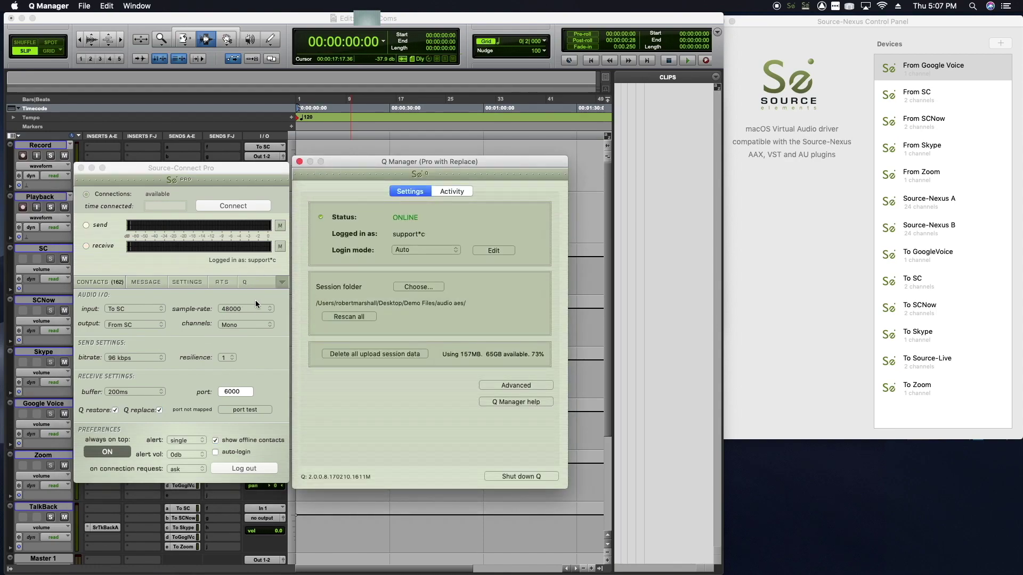
click(423, 285)
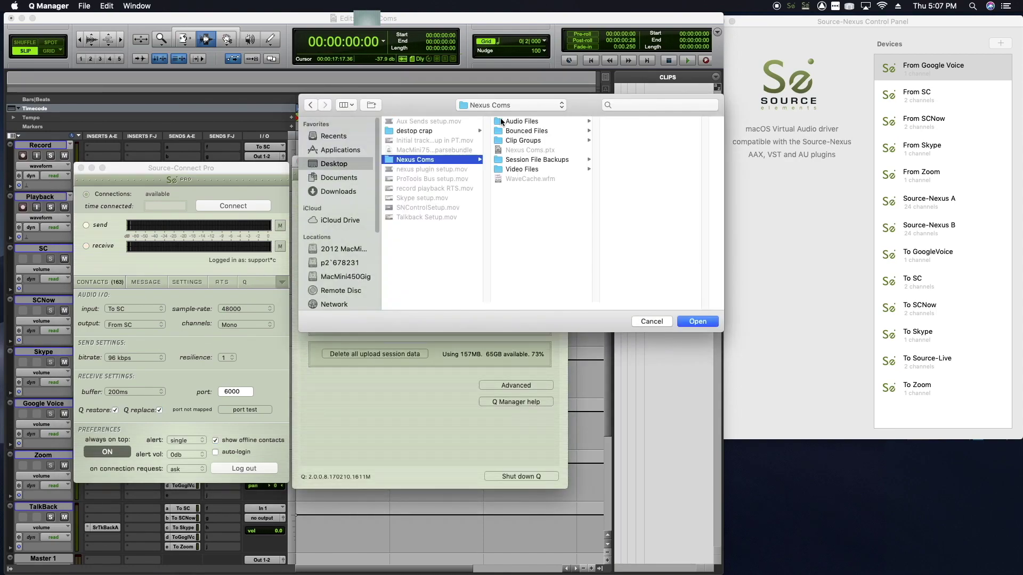
click(691, 321)
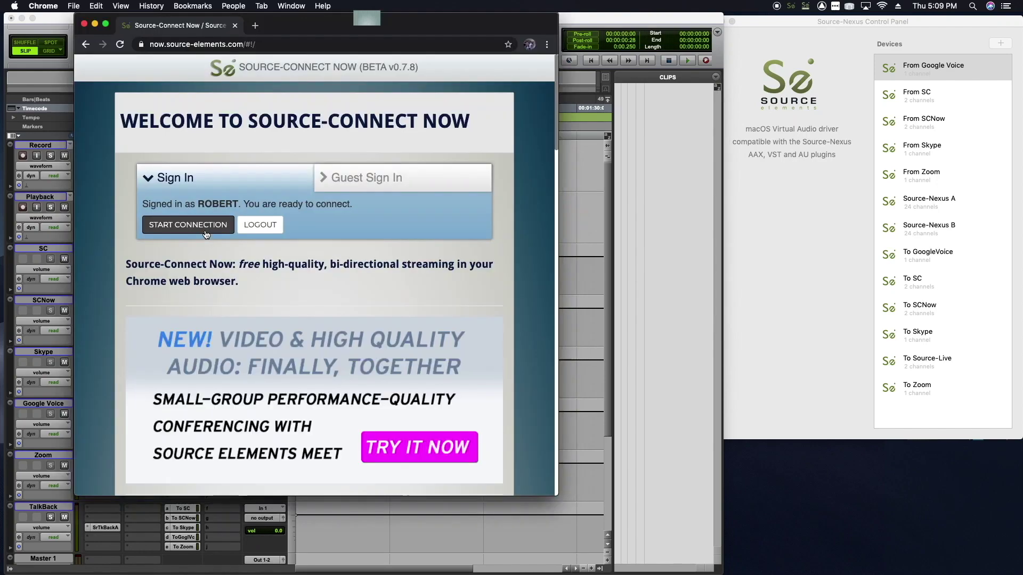
In Source-Connect Now, start a connection with Great / 256kbps / Stereo send quality and a maximum of 3 guests
click(205, 230)
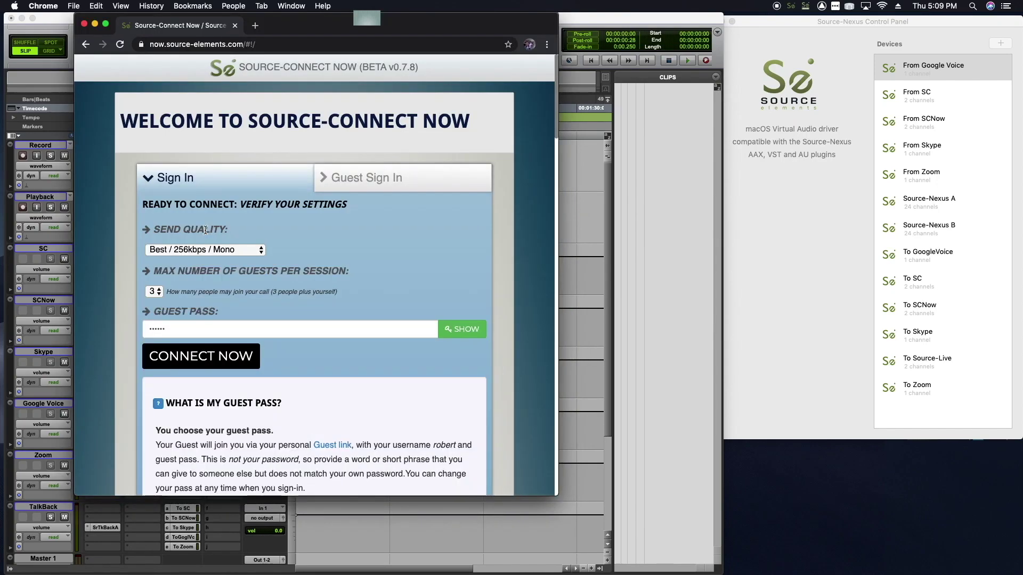
click(192, 249)
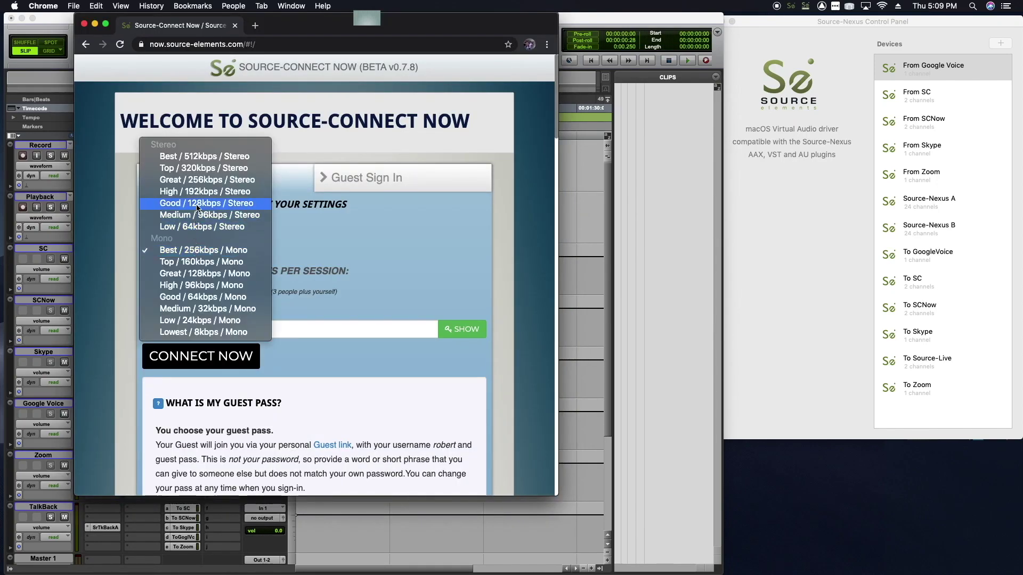
click(200, 181)
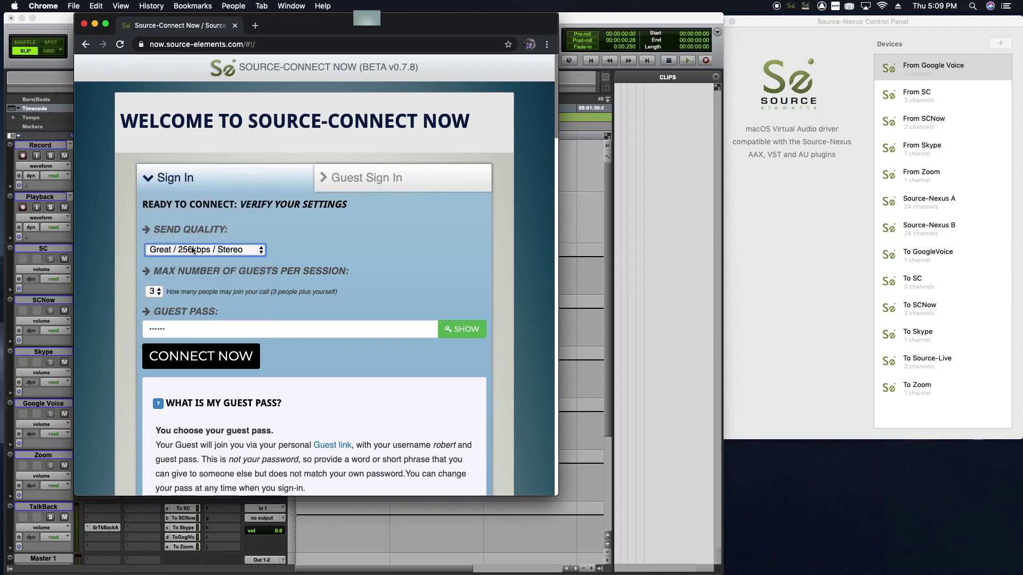
click(156, 292)
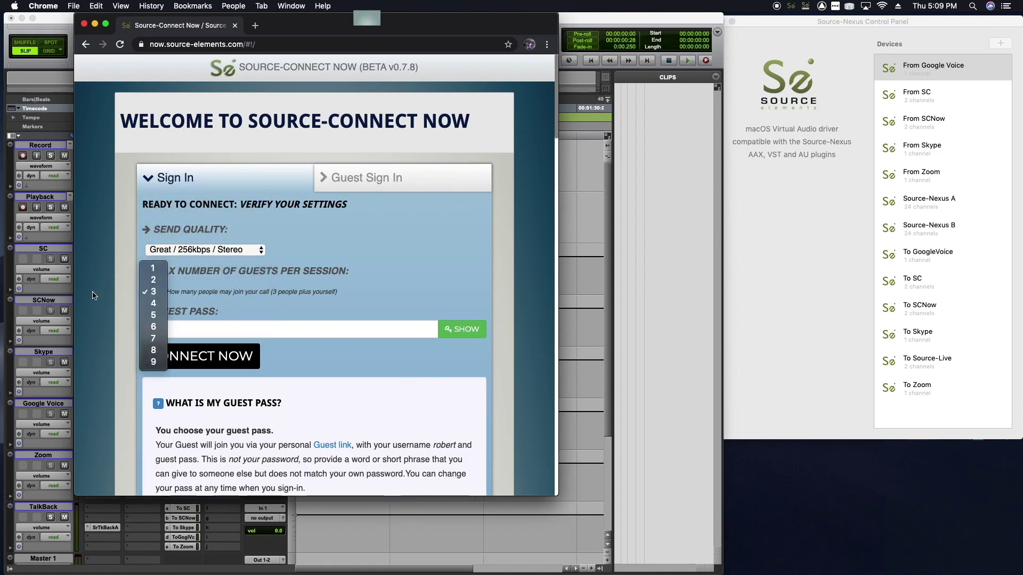
click(156, 292)
click(194, 362)
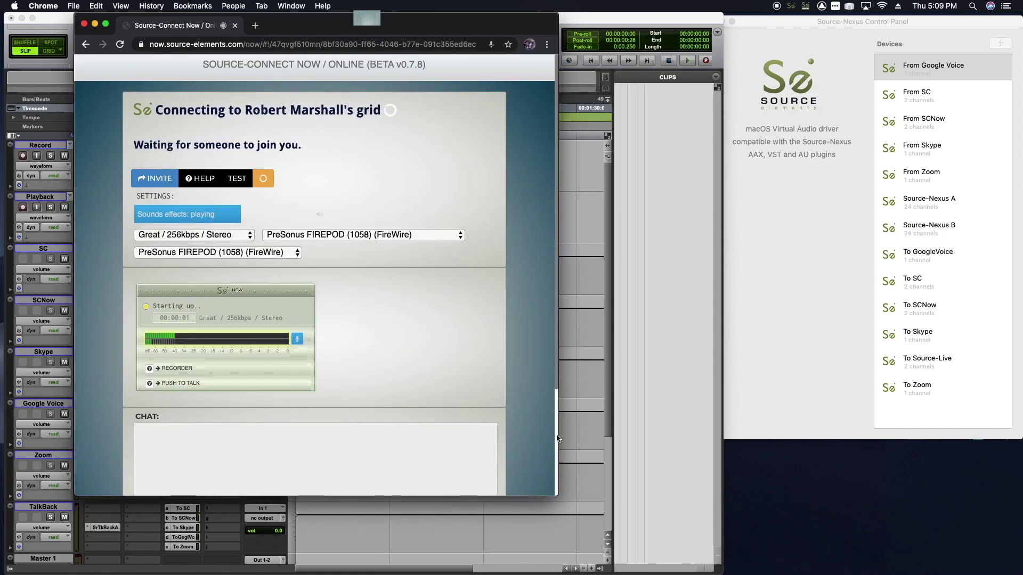
Set the session's audio input to To SCNow (Virtual) and output to From SCNow (Virtual), and refresh with the new settings
drag(557, 495, 712, 512)
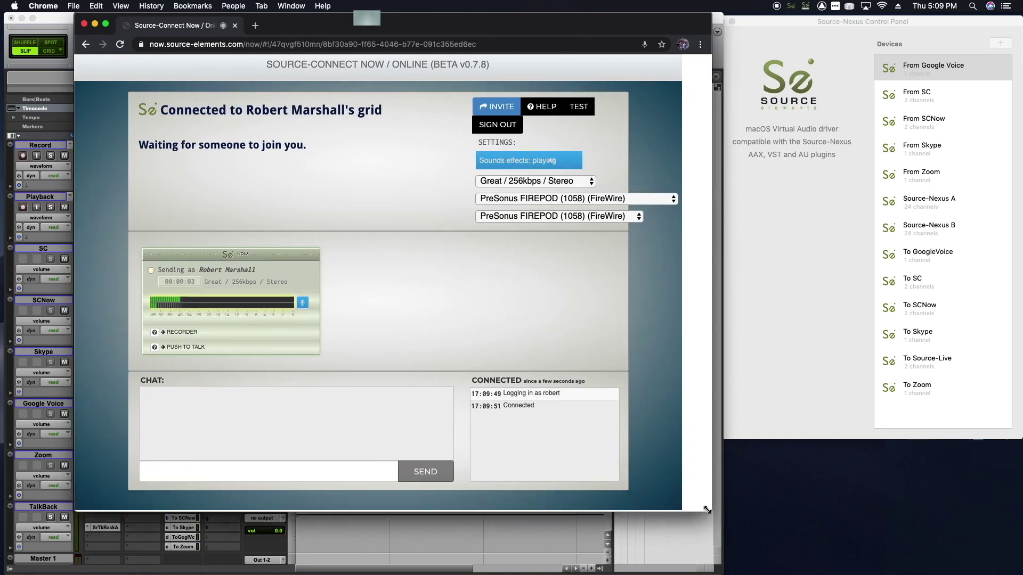
click(569, 200)
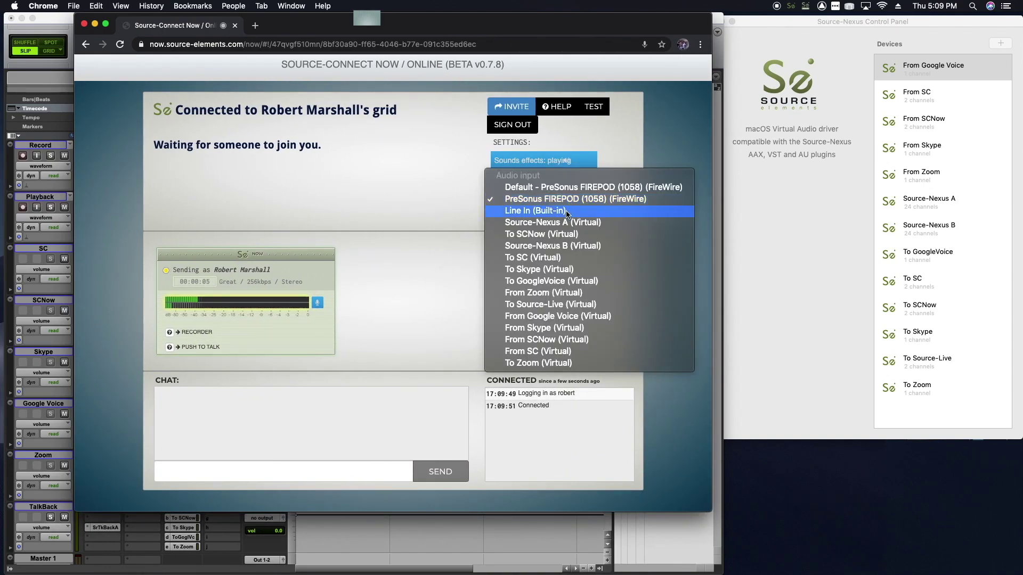
click(554, 235)
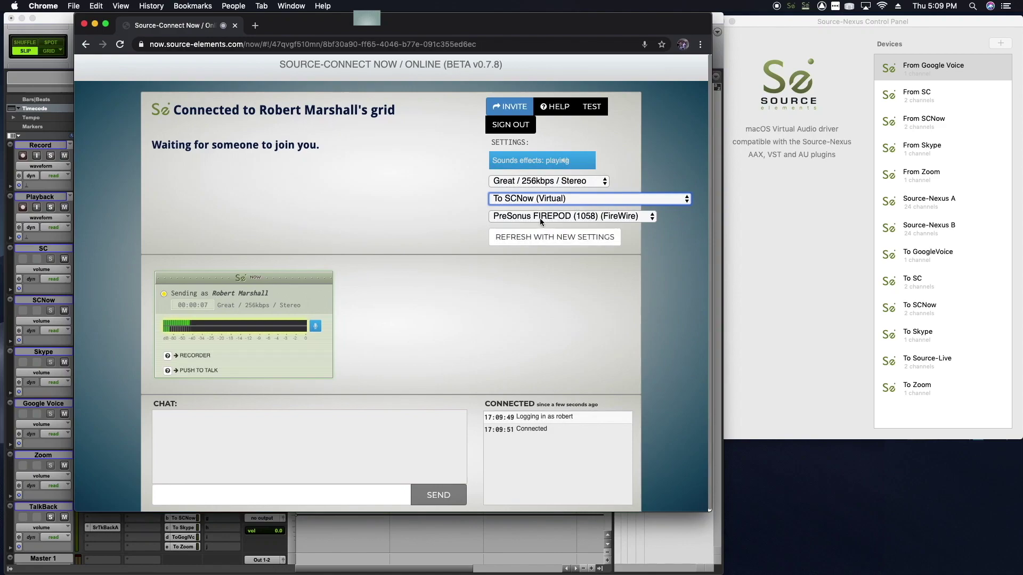
click(538, 217)
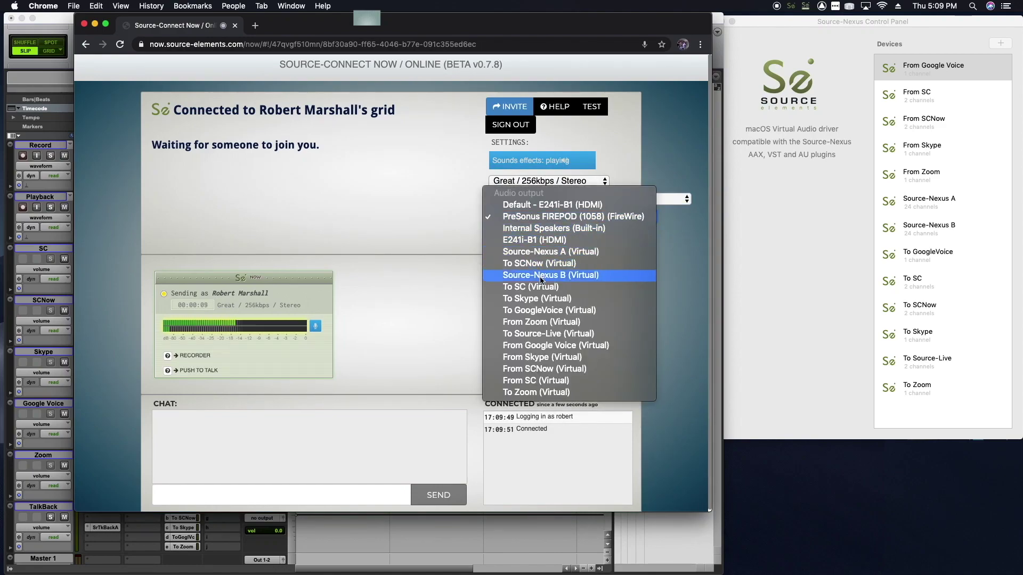
click(537, 370)
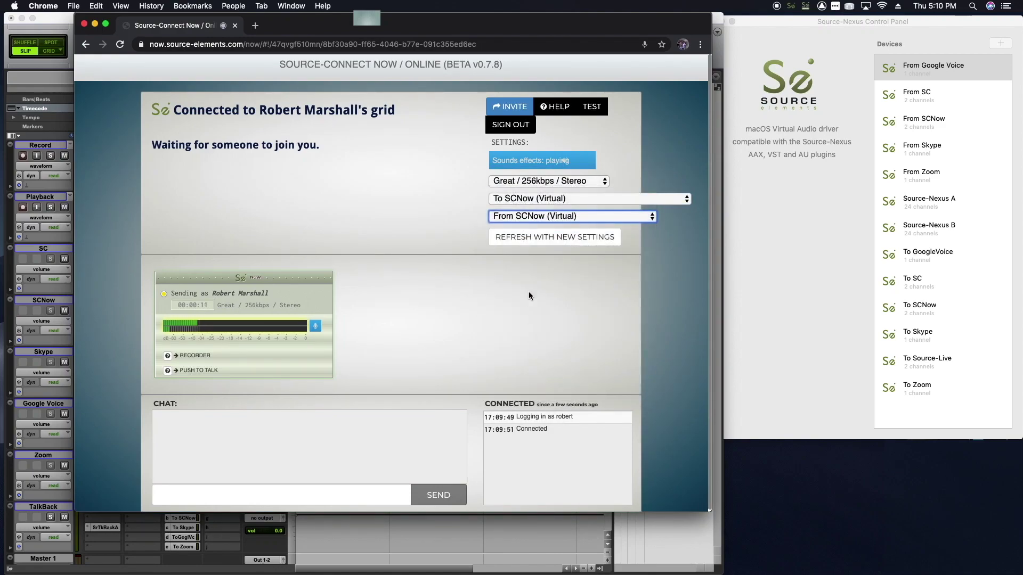
click(529, 238)
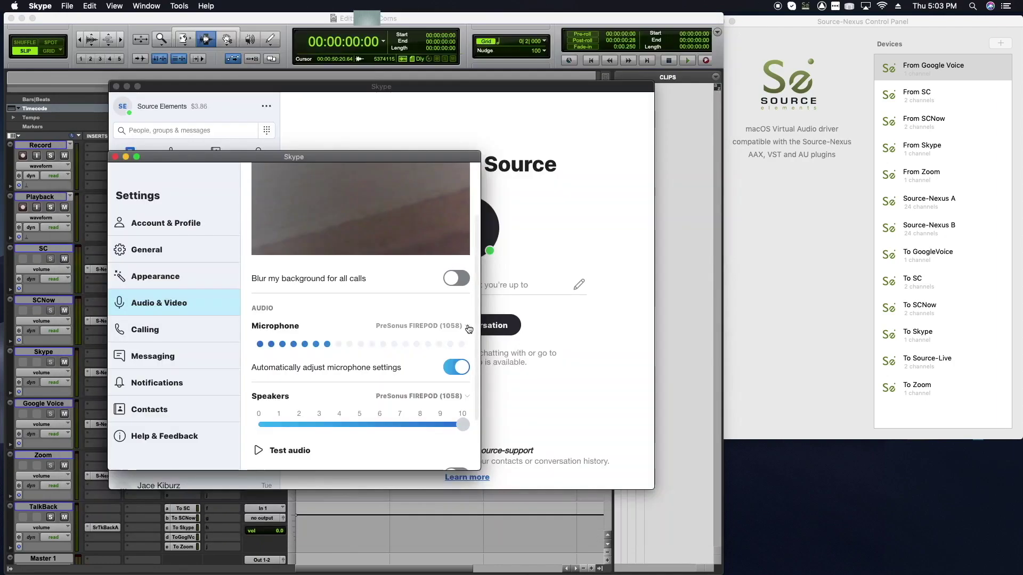
In Skype's audio settings, set the microphone to To Skype and the speakers to From Skype
click(466, 326)
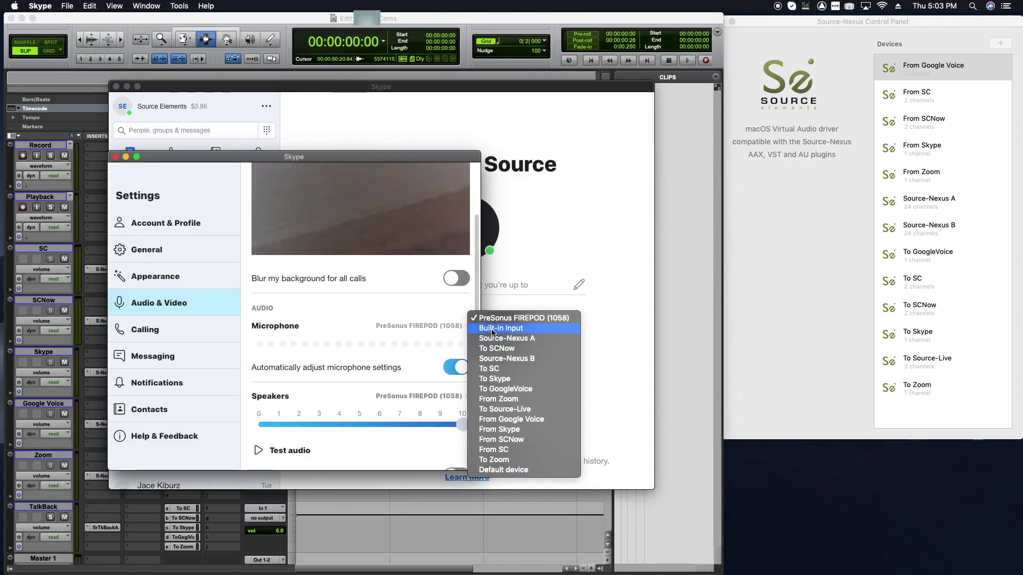
click(494, 378)
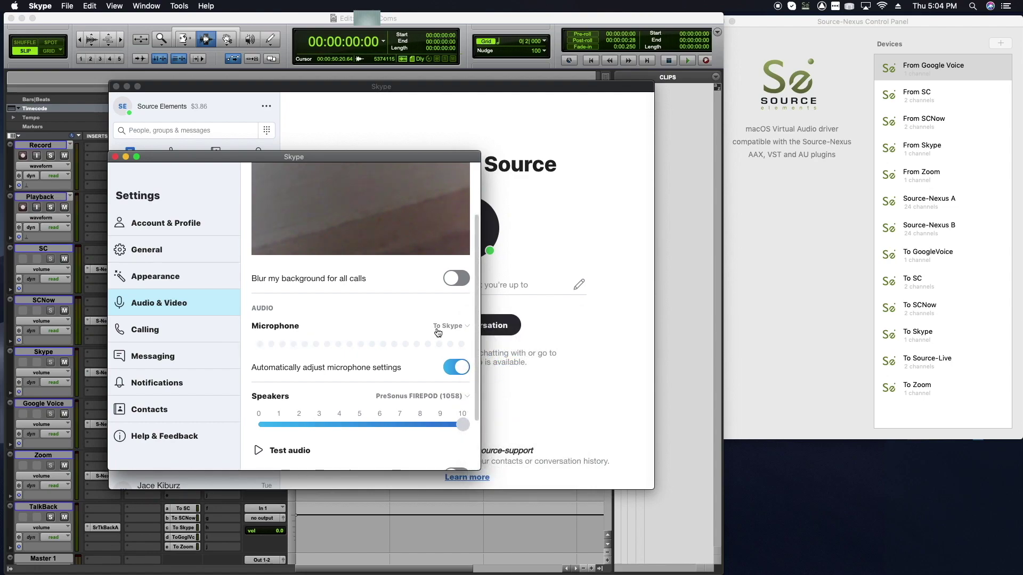
scroll(384, 375, down, 1)
scroll(383, 377, down, 1)
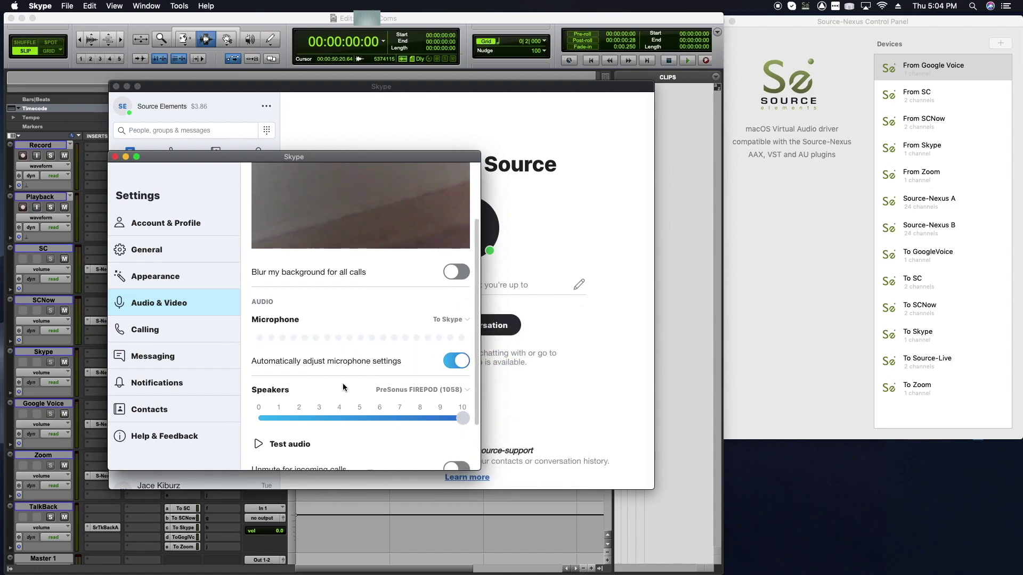
click(467, 393)
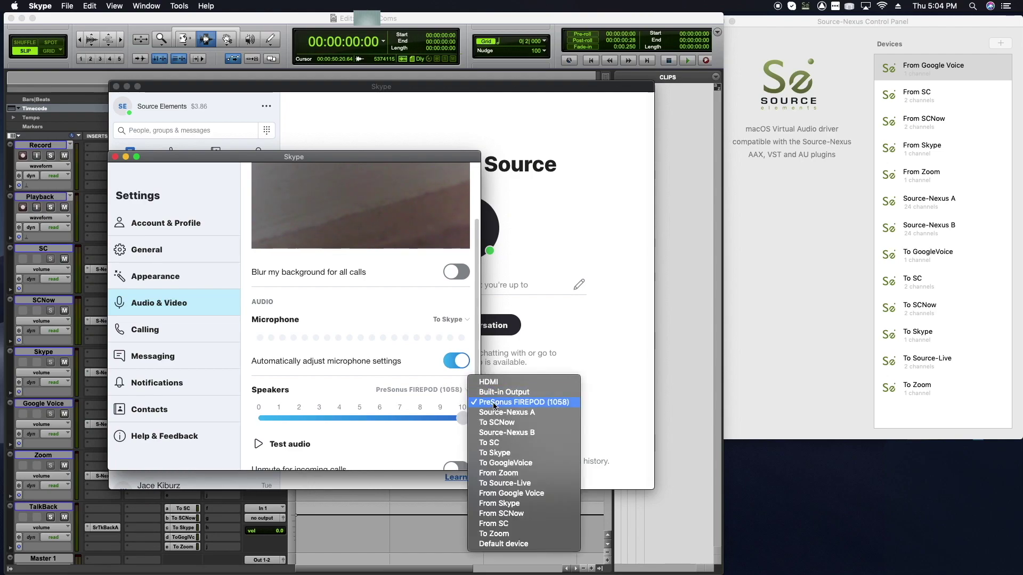
click(502, 503)
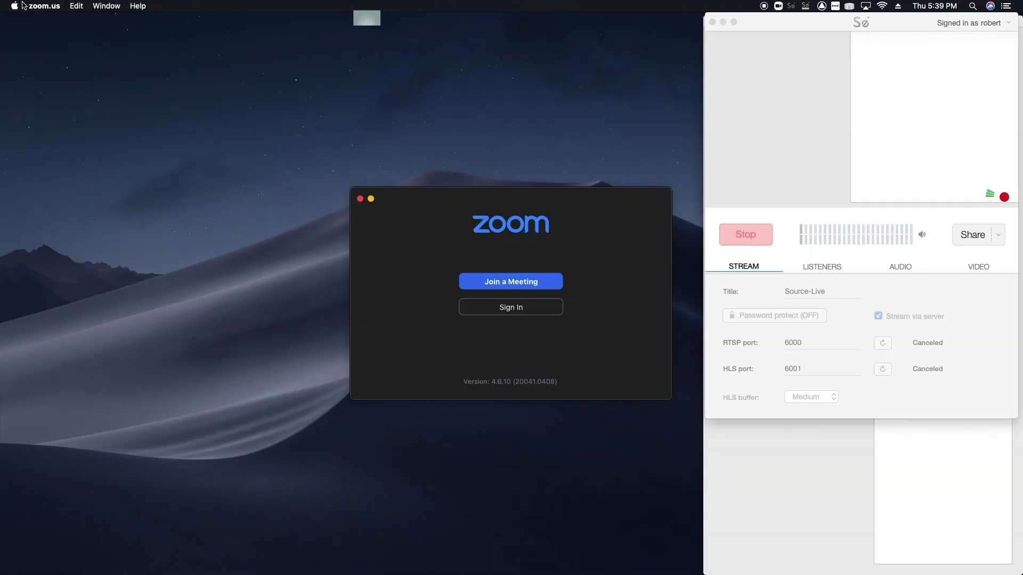
In Zoom's audio settings, set the speaker to From Zoom and the microphone to To Zoom, and close the settings
click(43, 6)
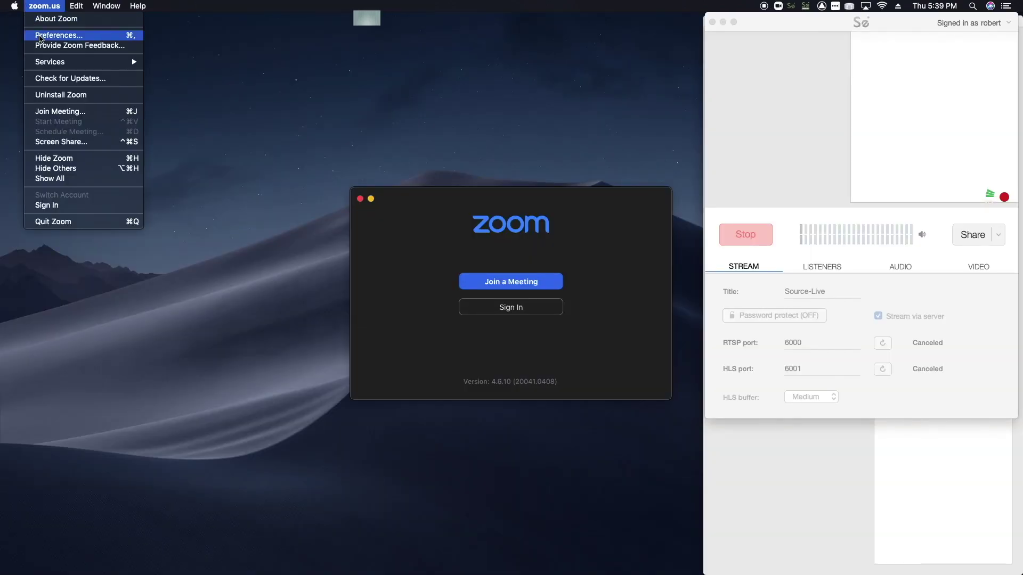
click(40, 35)
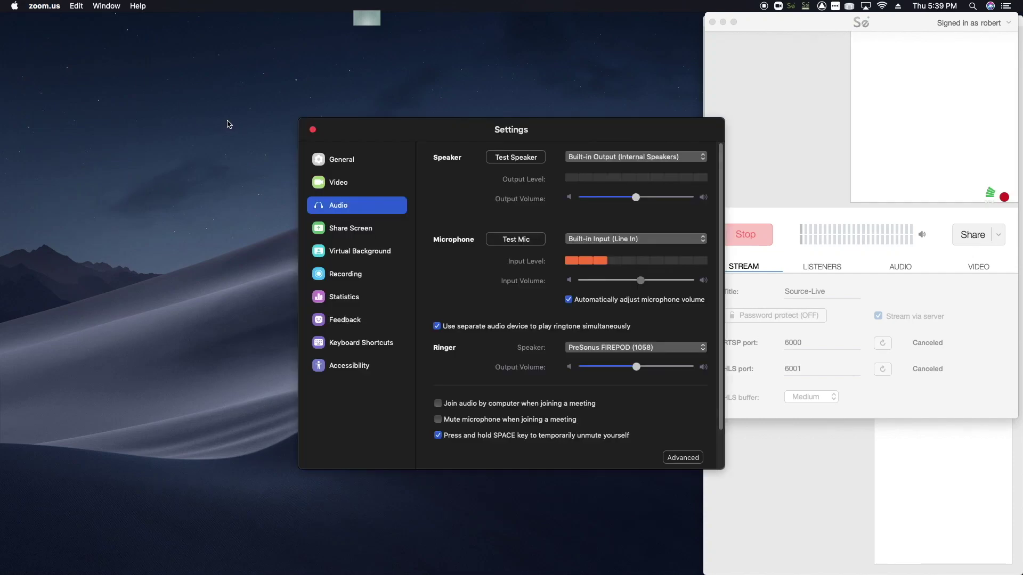
click(613, 158)
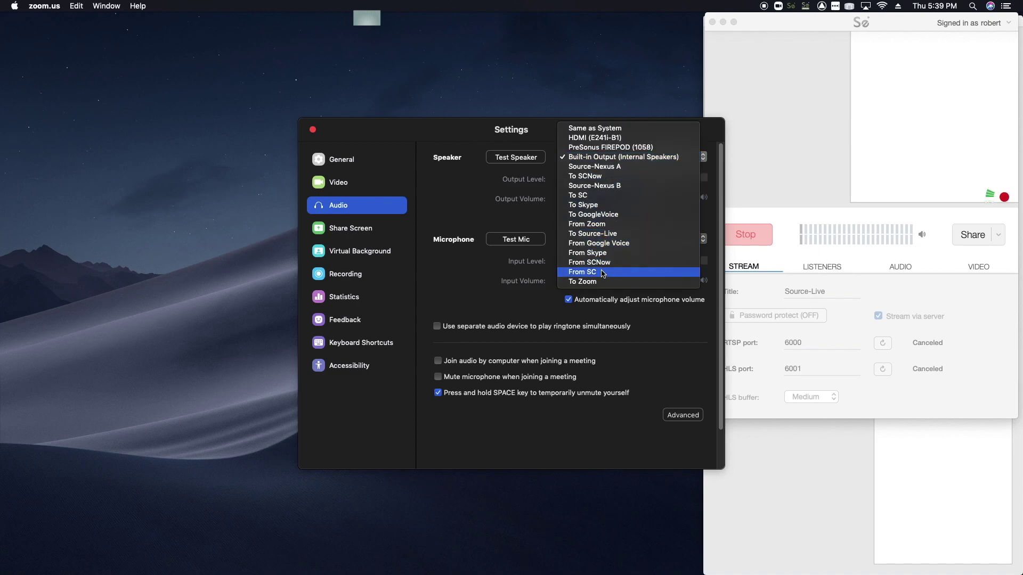
click(604, 224)
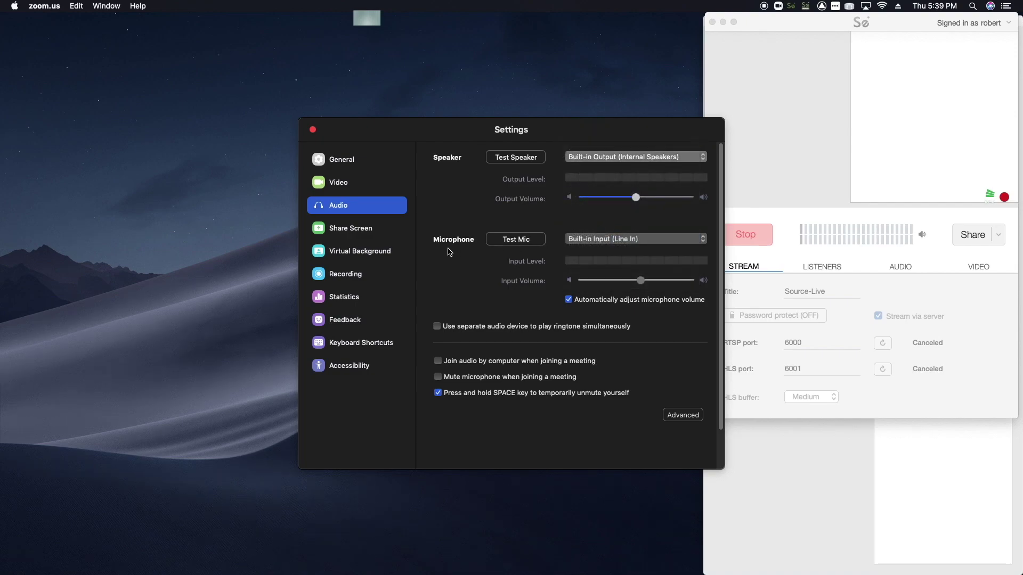
click(586, 239)
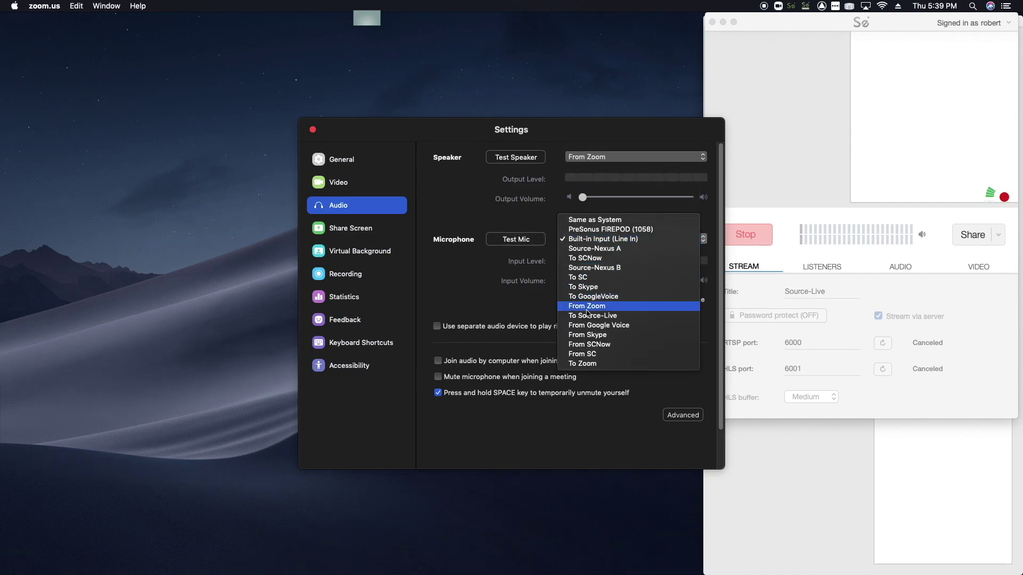
click(586, 363)
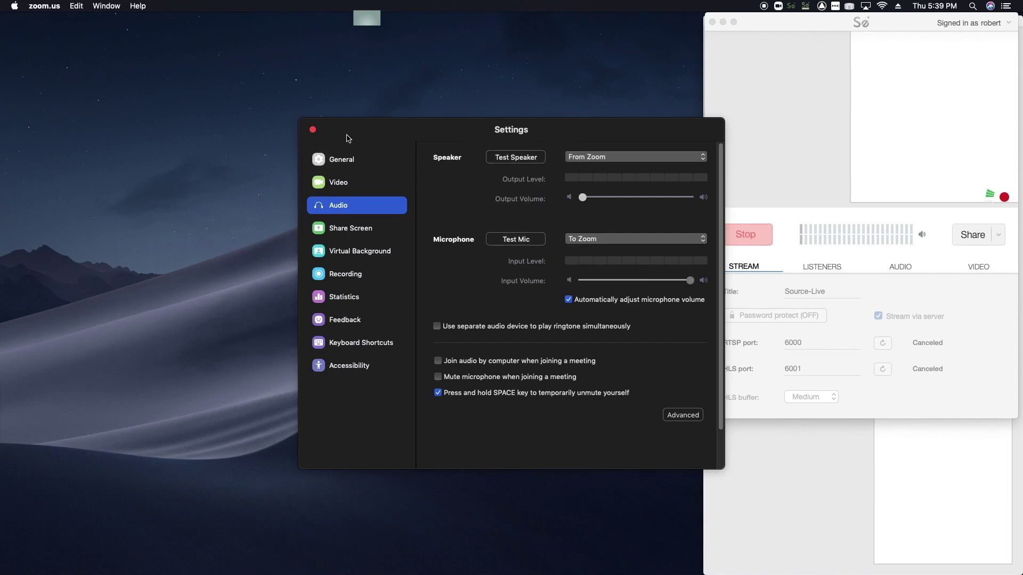
click(313, 130)
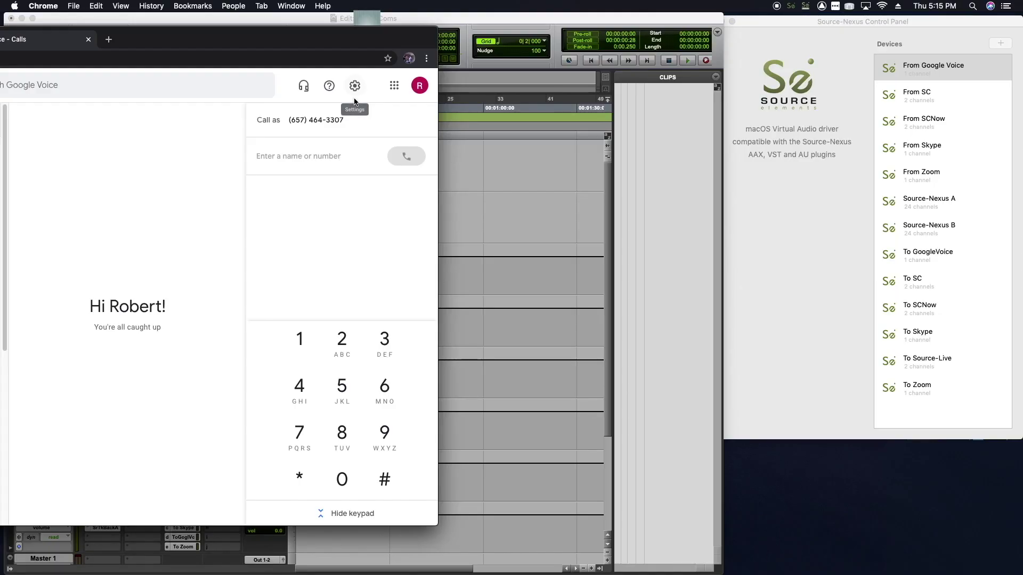
In Google Voice, open the audio device settings and allow the site to use the microphone
click(354, 86)
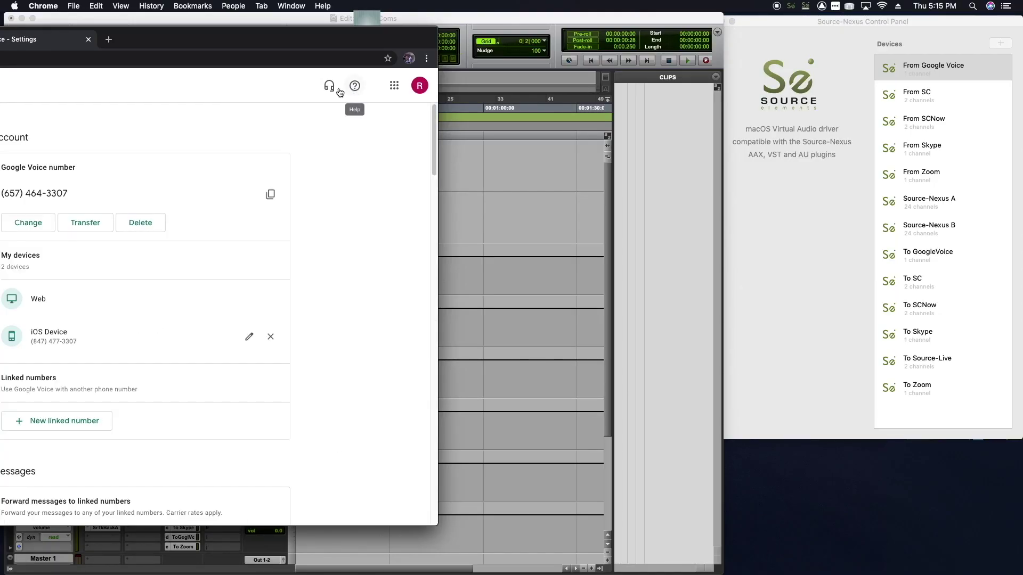
click(330, 86)
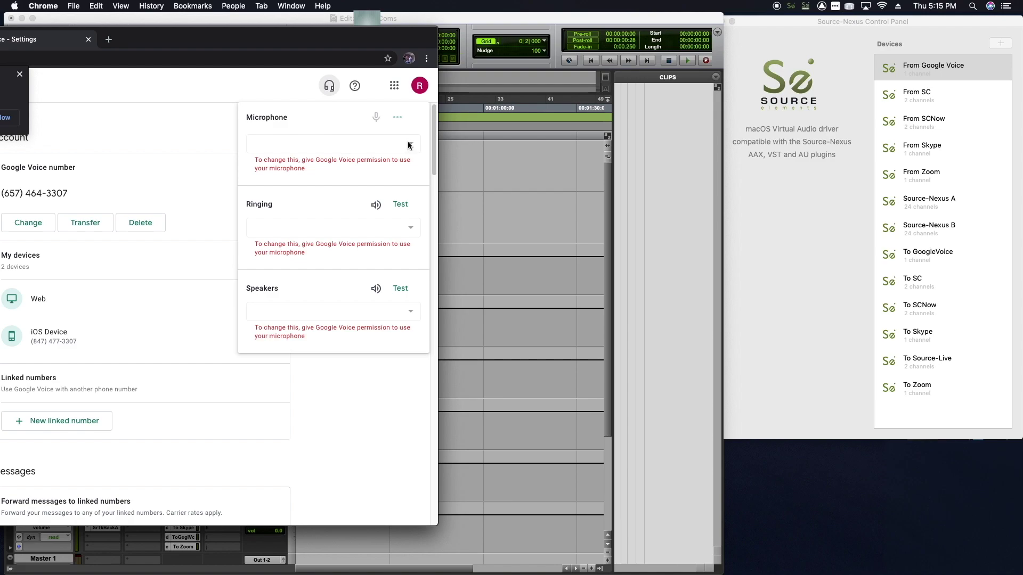
drag(130, 46, 92, 41)
click(45, 111)
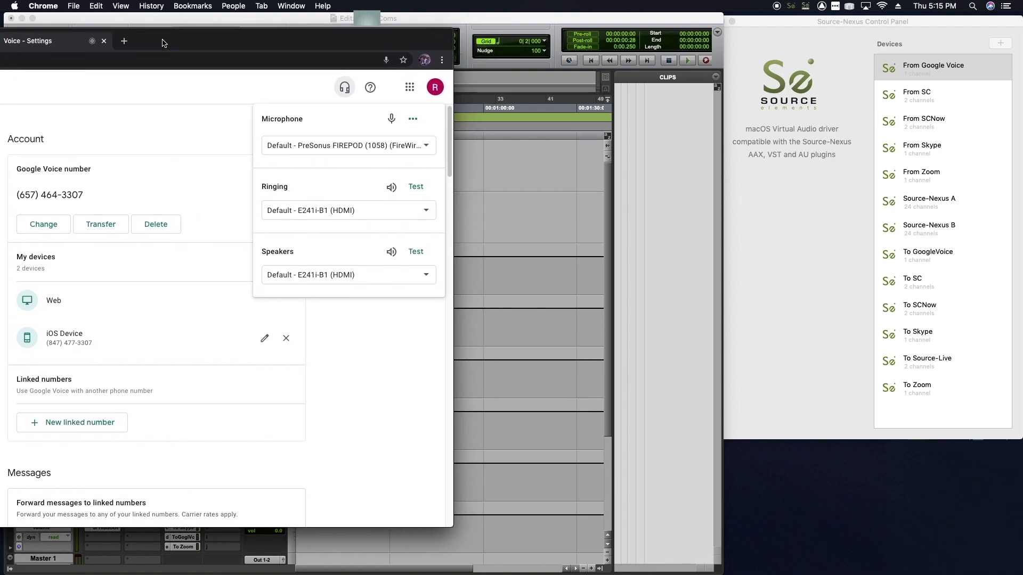
Set Google Voice's microphone to To GoogleVoice (Virtual) and its speakers to From Google Voice (Virtual)
click(426, 148)
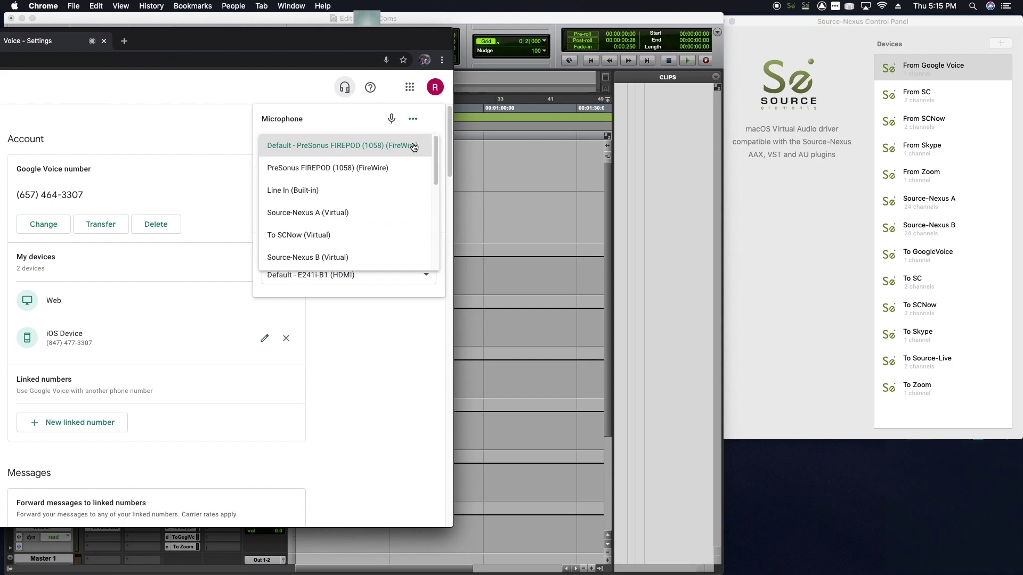
drag(440, 160, 425, 209)
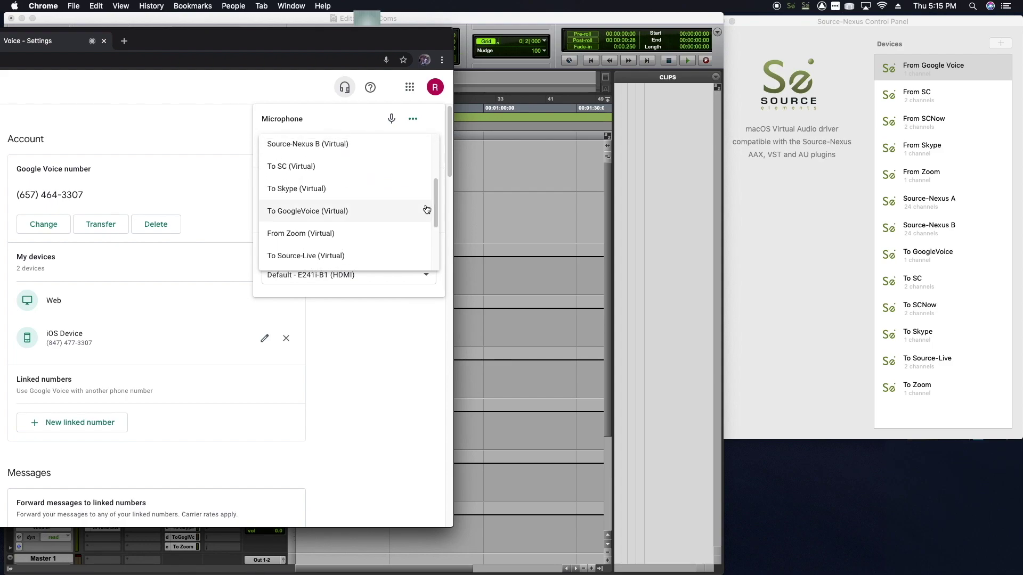
click(320, 212)
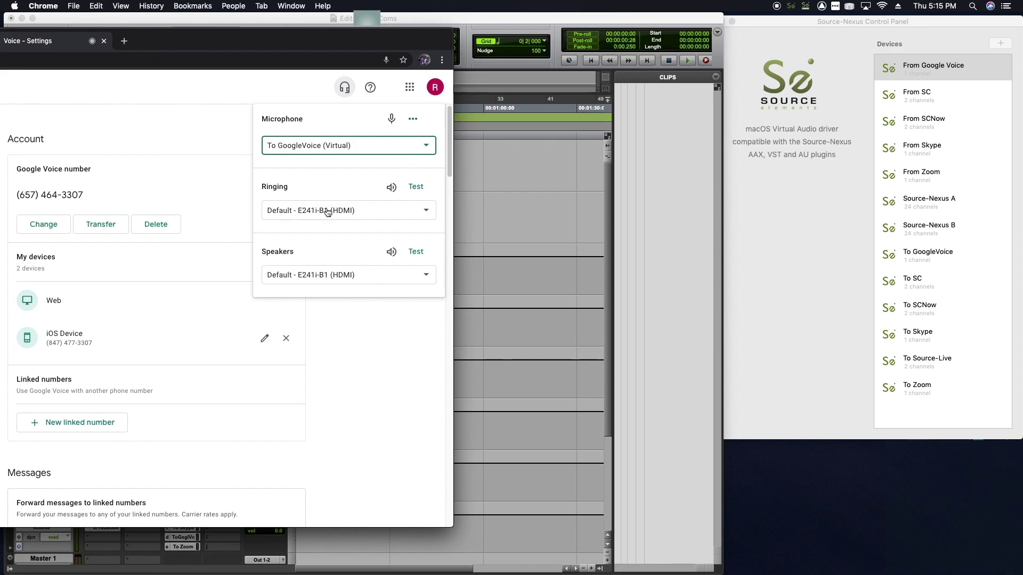
click(425, 276)
drag(433, 277, 431, 341)
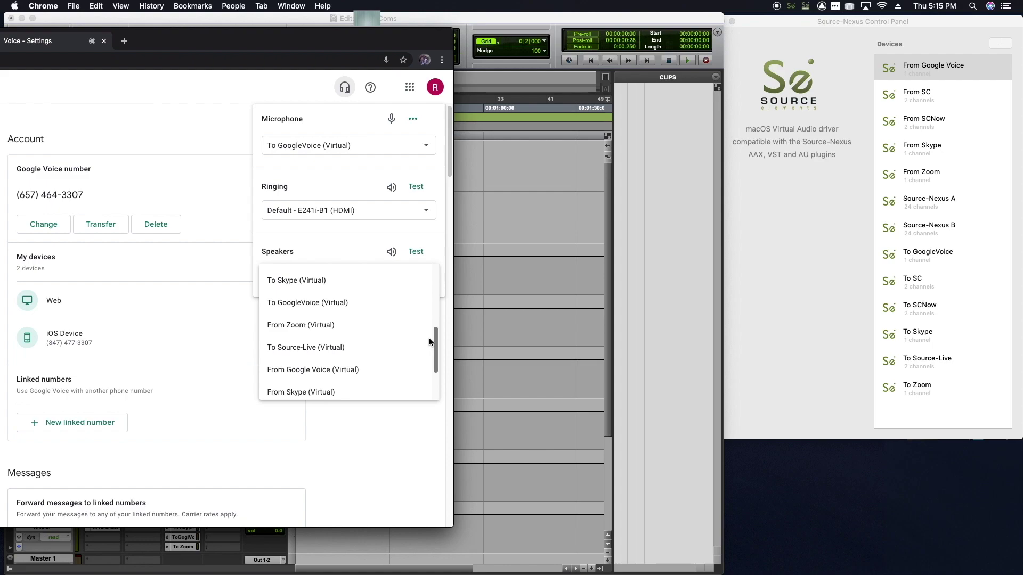
click(370, 372)
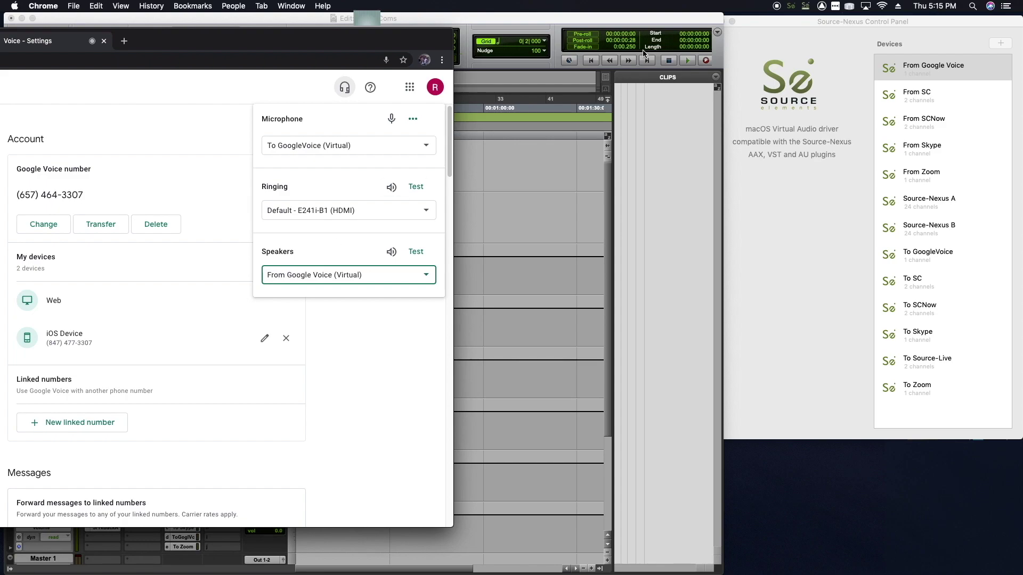
click(346, 89)
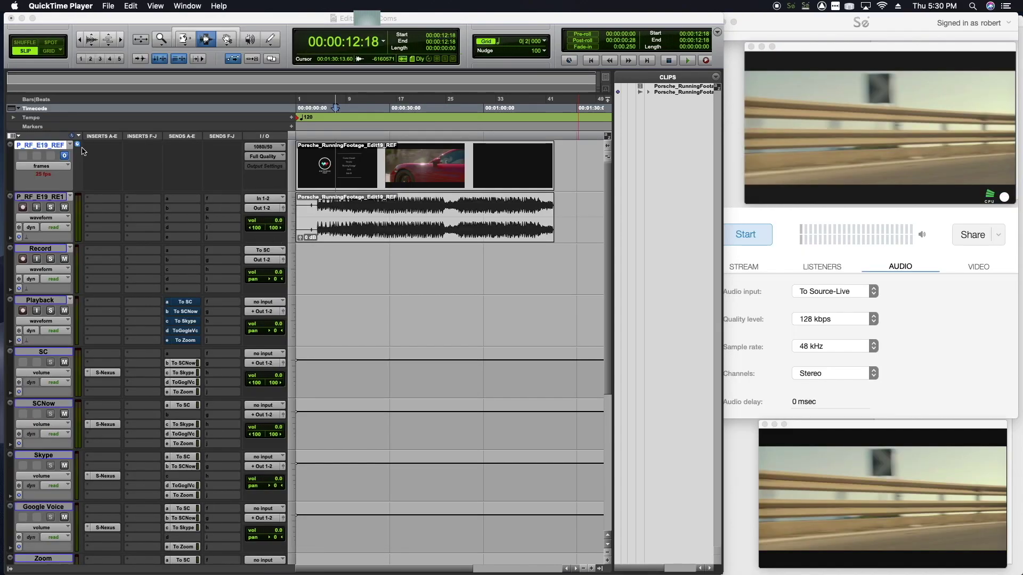
In Pro Tools, add a To Source-Live (Stereo) bus send to the P_RF_E19_RE1 audio track and set its level to 0.0
click(210, 202)
mouse_move(226, 208)
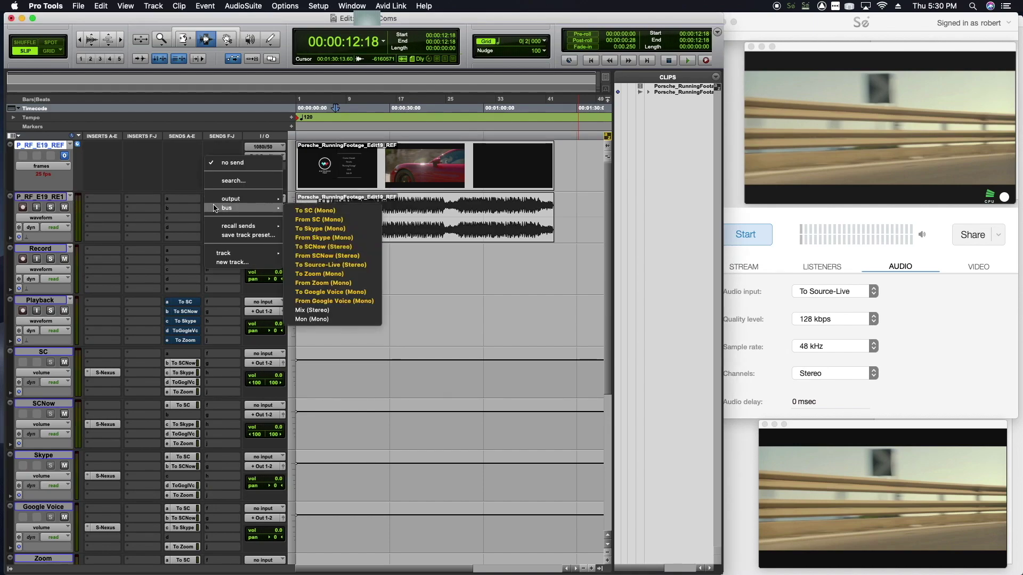
click(318, 265)
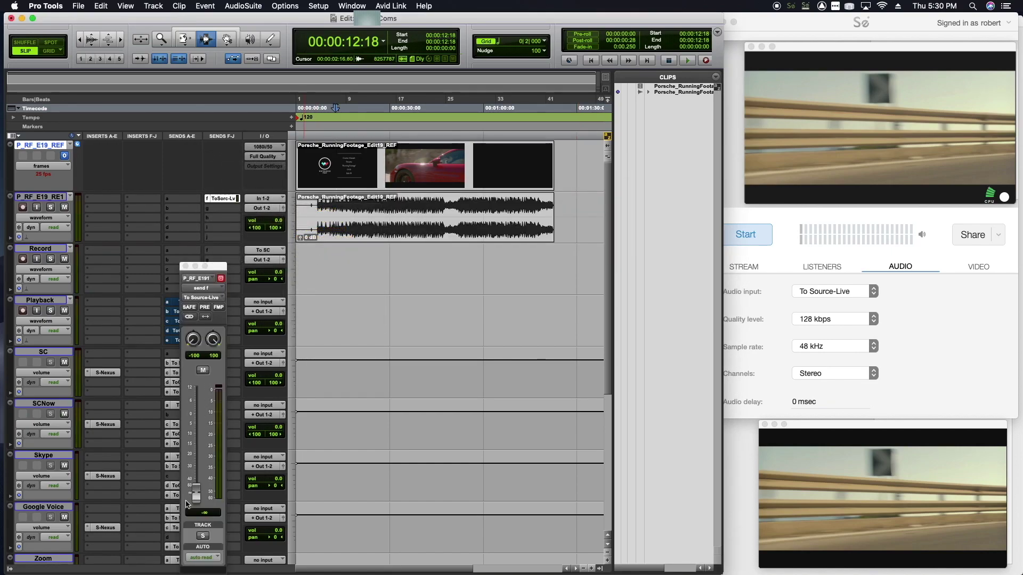
alt+click(193, 496)
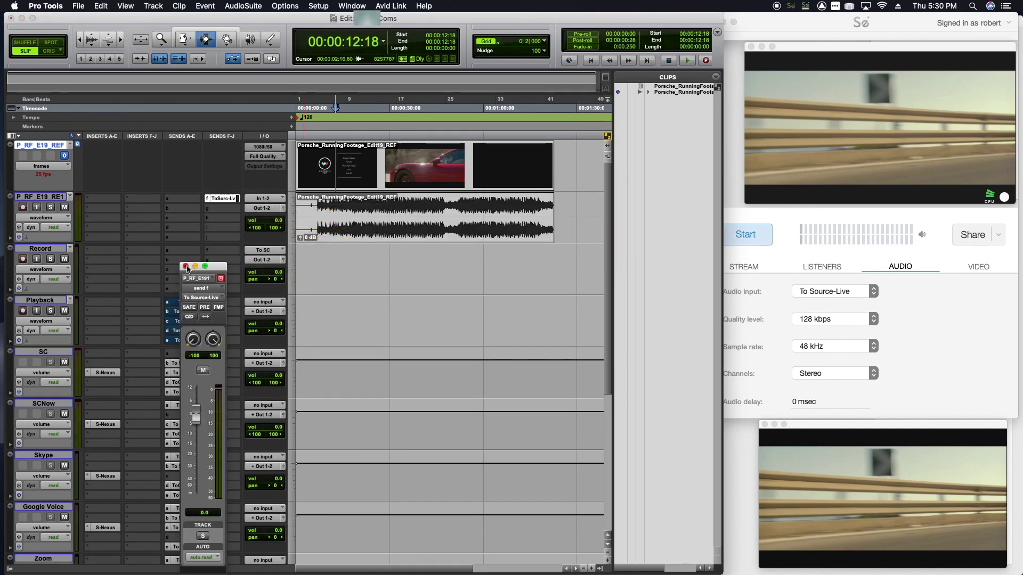
click(186, 266)
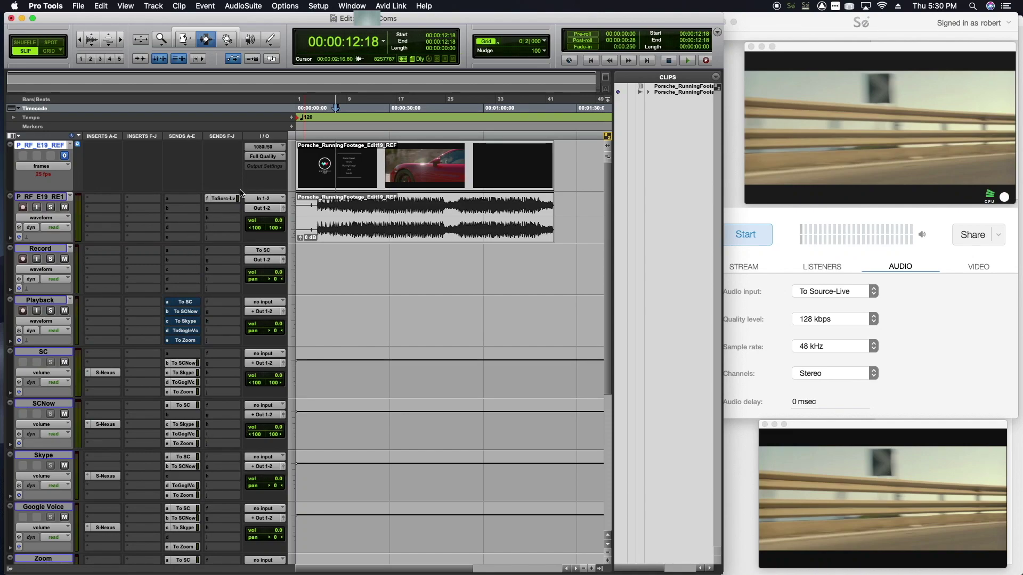
Create one new stereo Aux Input track named To Source-Live
key(super+shift+n)
click(383, 209)
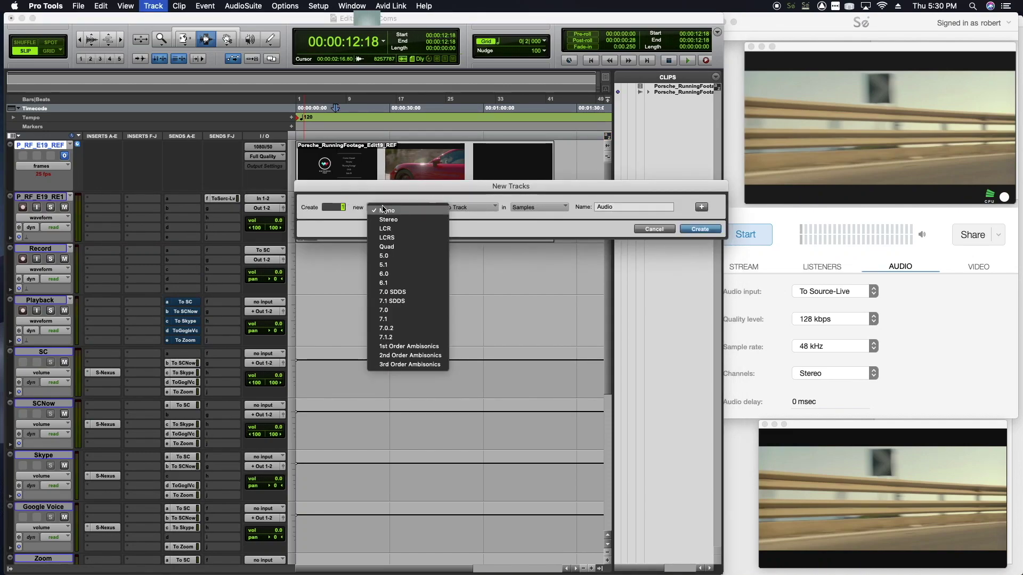
click(389, 220)
click(466, 207)
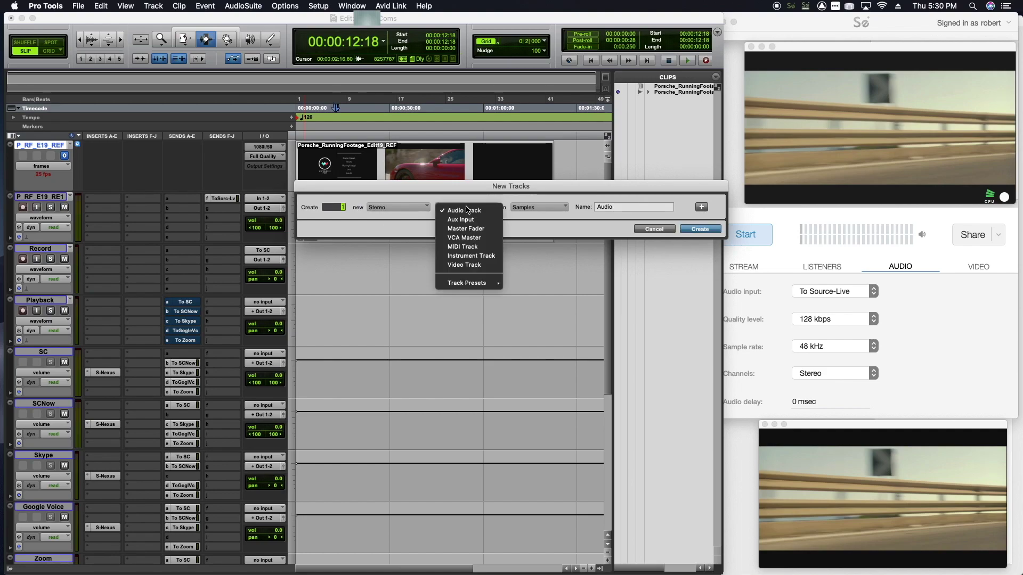
click(458, 215)
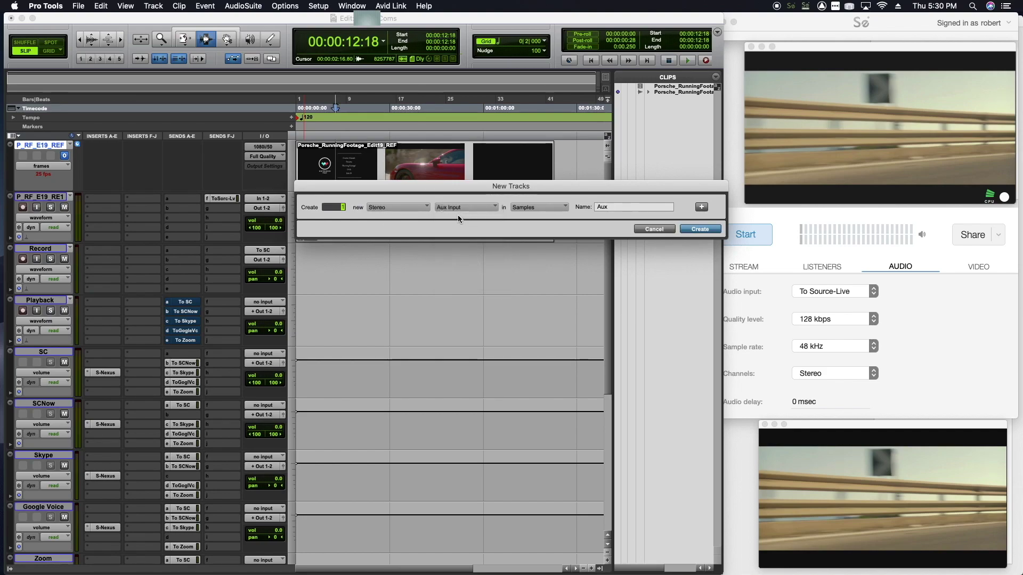
double_click(602, 207)
text(To SL)
text(urce-Live)
key(Return)
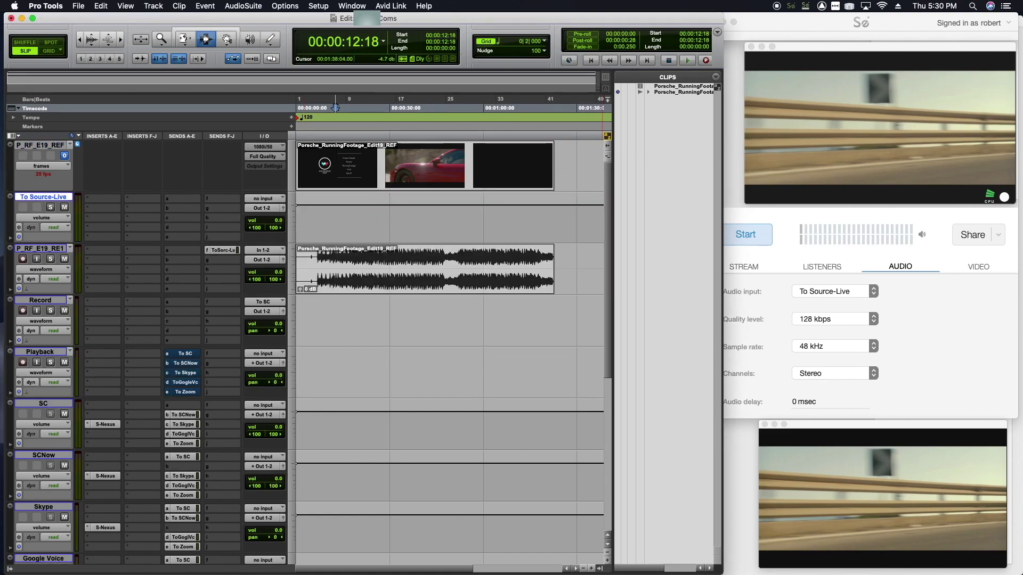
Insert the multichannel Source-Nexus AAX (stereo) plug-in on the To Source-Live track
click(95, 222)
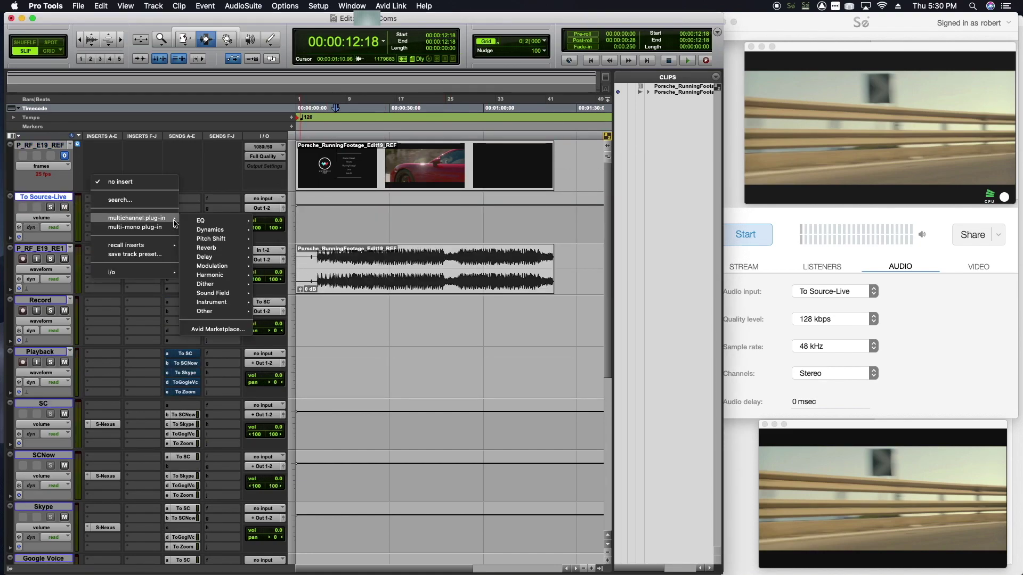
mouse_move(213, 311)
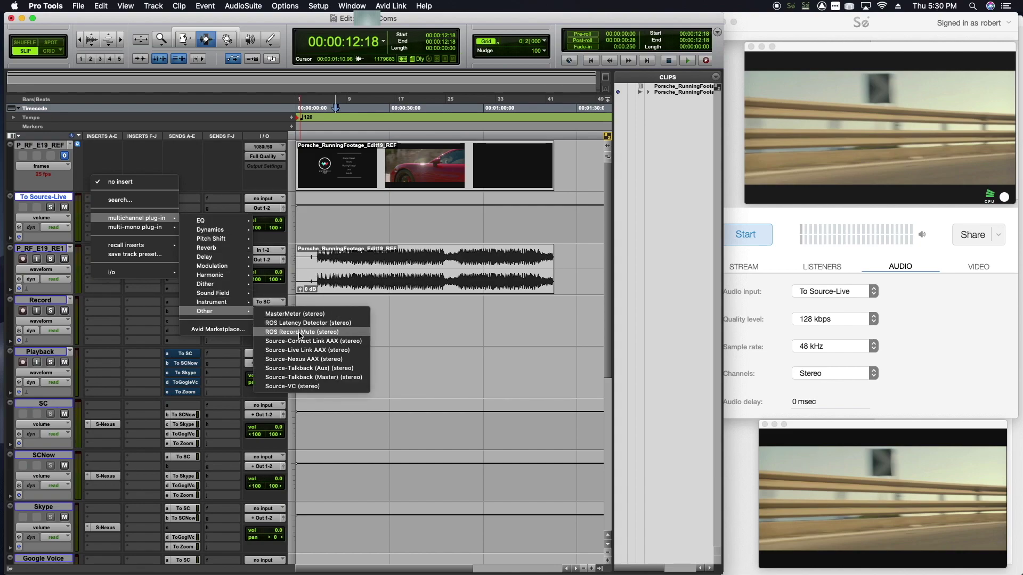
click(303, 359)
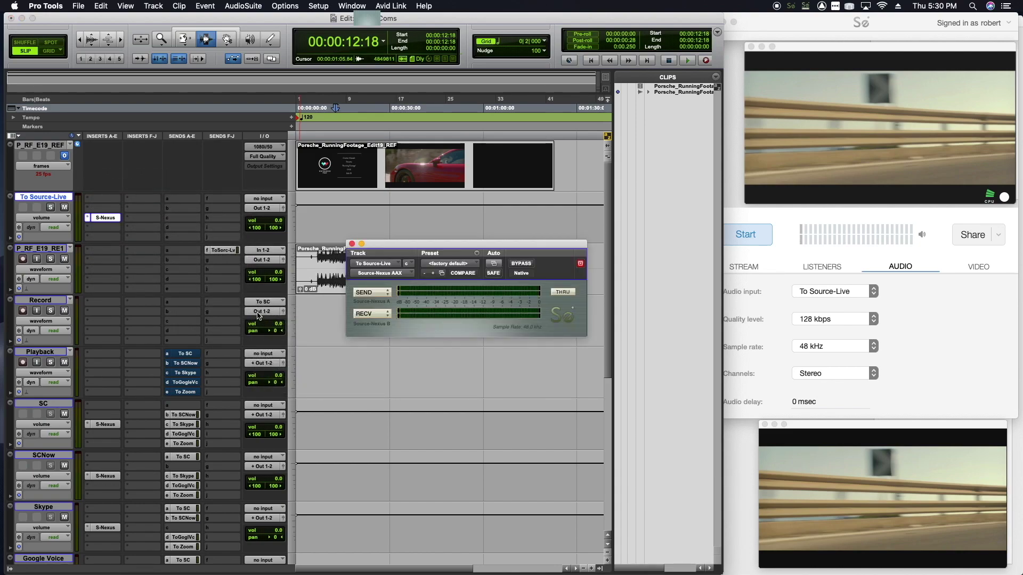
Set the Source-Nexus plug-in's send to To Source-Live and its receive to Source-Nexus B Output 23 and 24, and close the plug-in
click(369, 293)
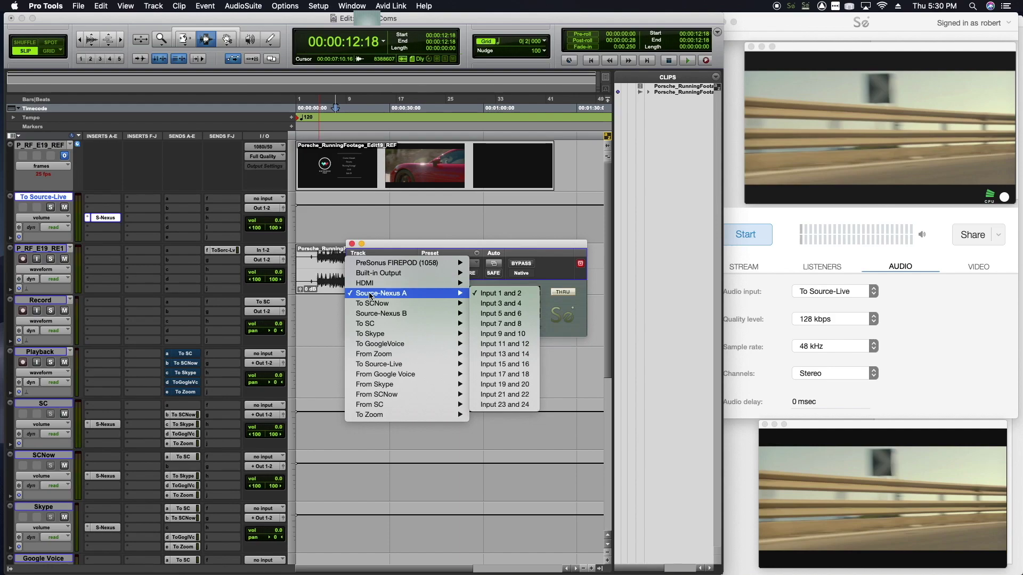
mouse_move(387, 364)
click(486, 362)
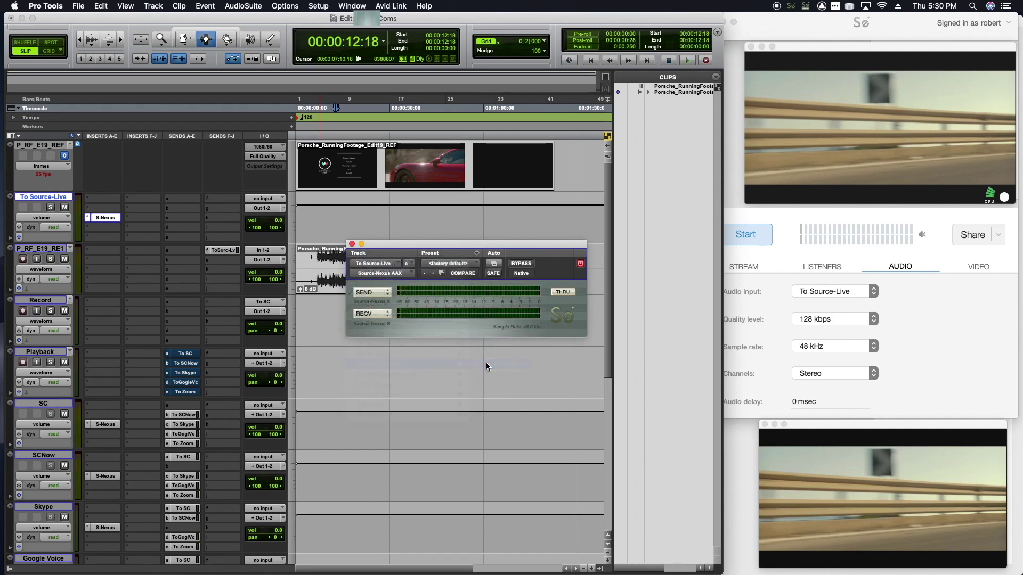
click(374, 314)
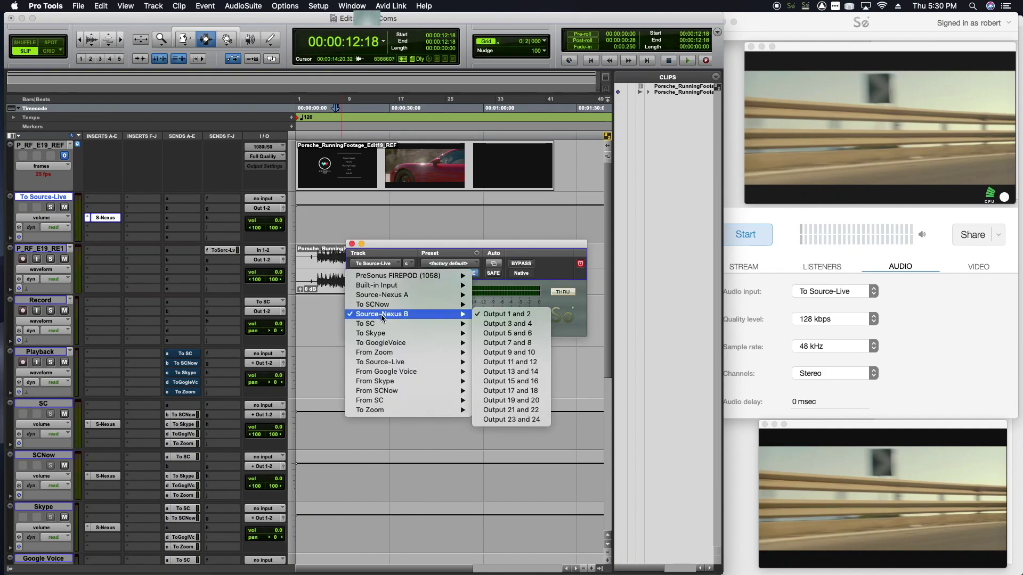
mouse_move(410, 323)
click(507, 420)
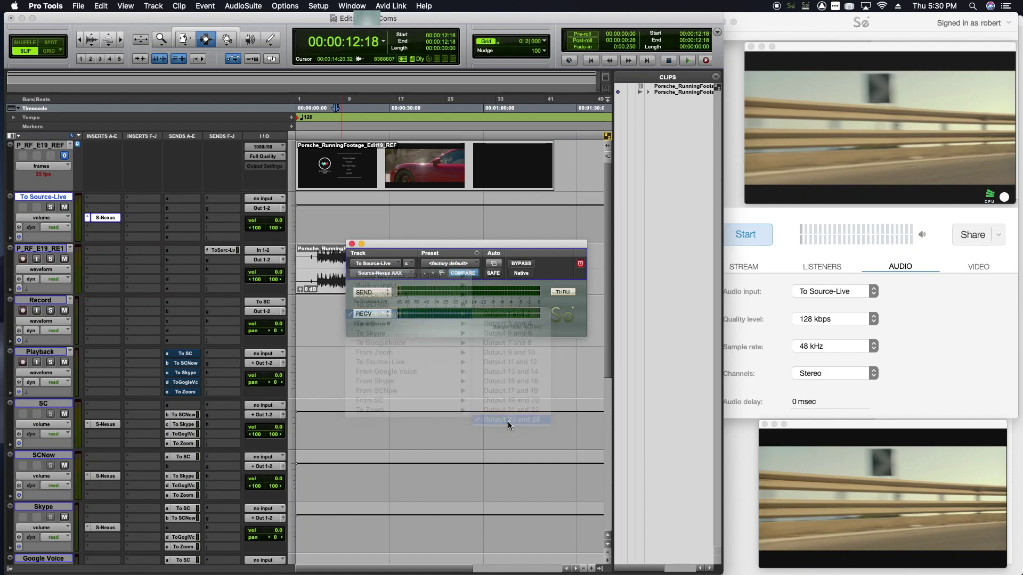
click(351, 243)
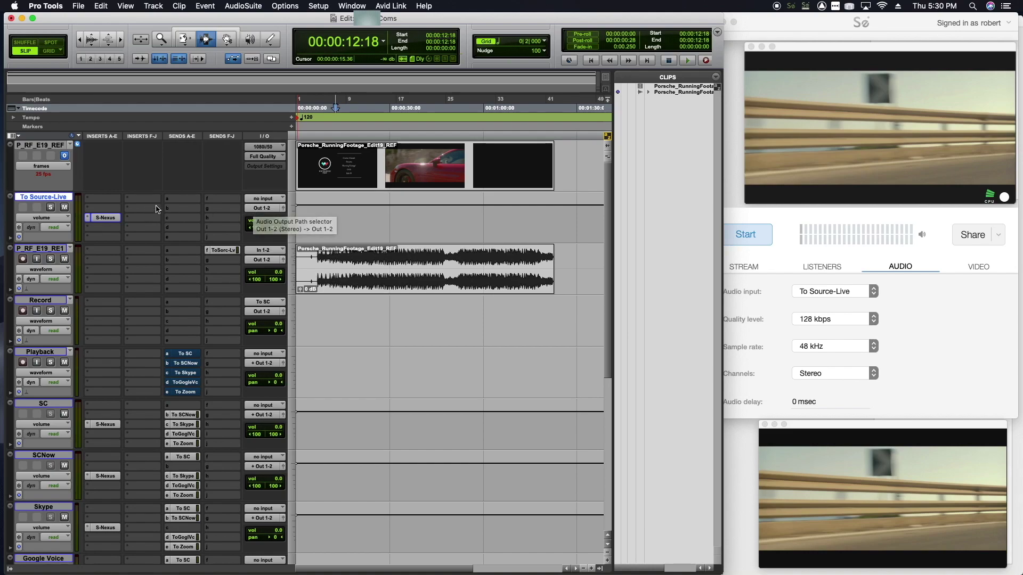
Set the To Source-Live track's input to the To Source-Live (Stereo) bus and its output to no output
click(254, 200)
mouse_move(262, 208)
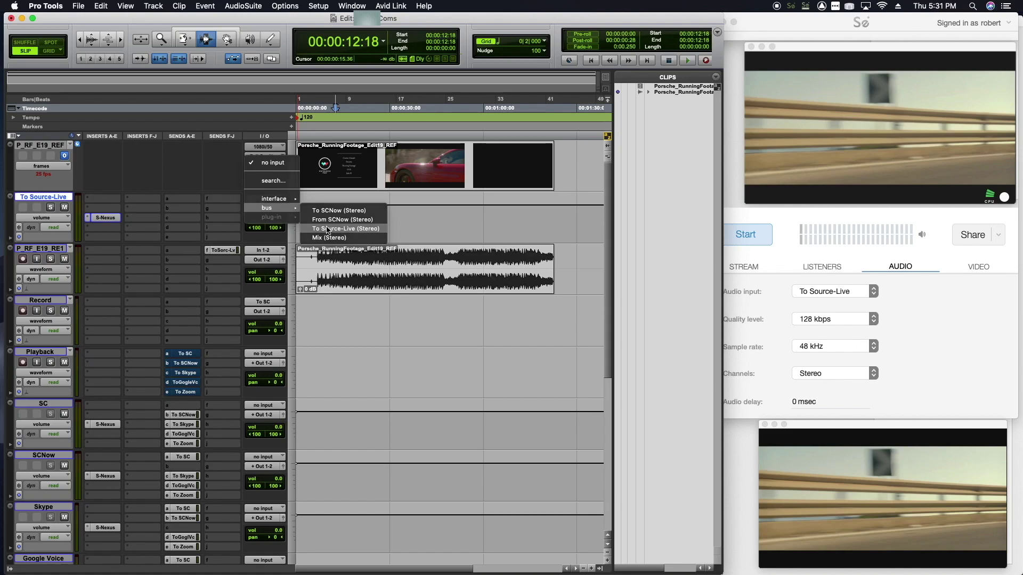
click(326, 229)
click(266, 211)
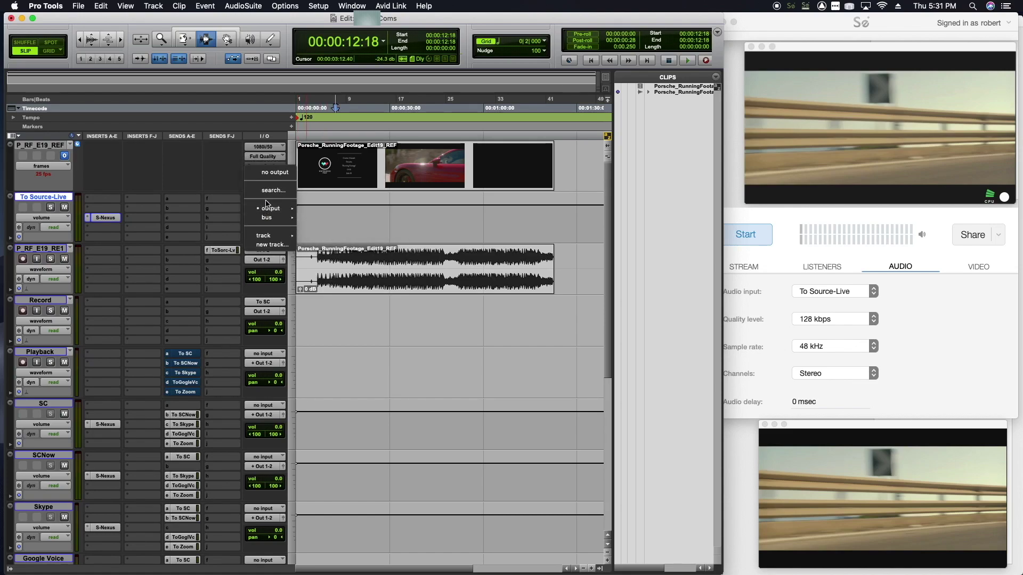
click(271, 173)
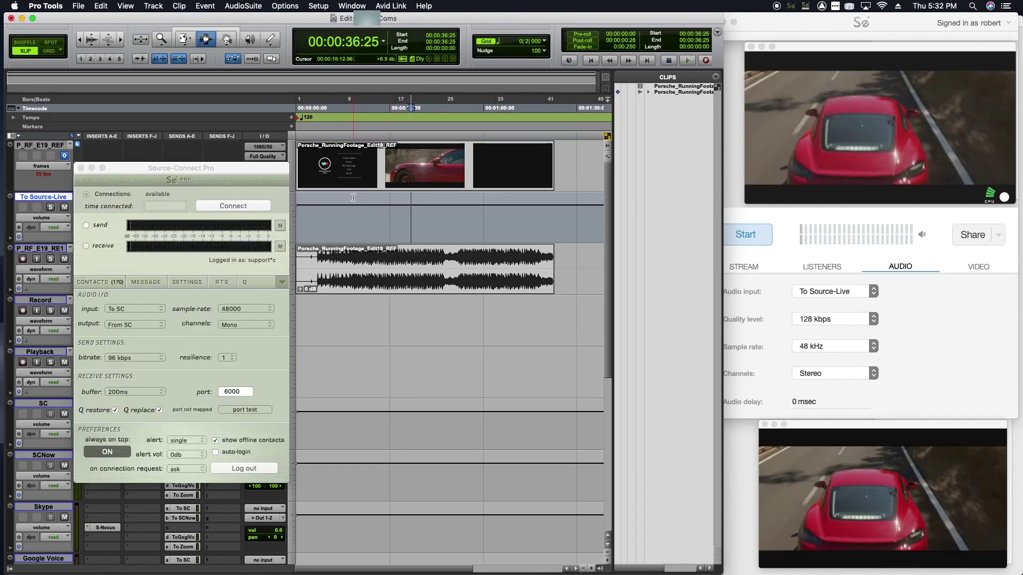
Place the edit cursor at 00:00:13:24 in the session and hide the Source-Connect Pro window
click(353, 197)
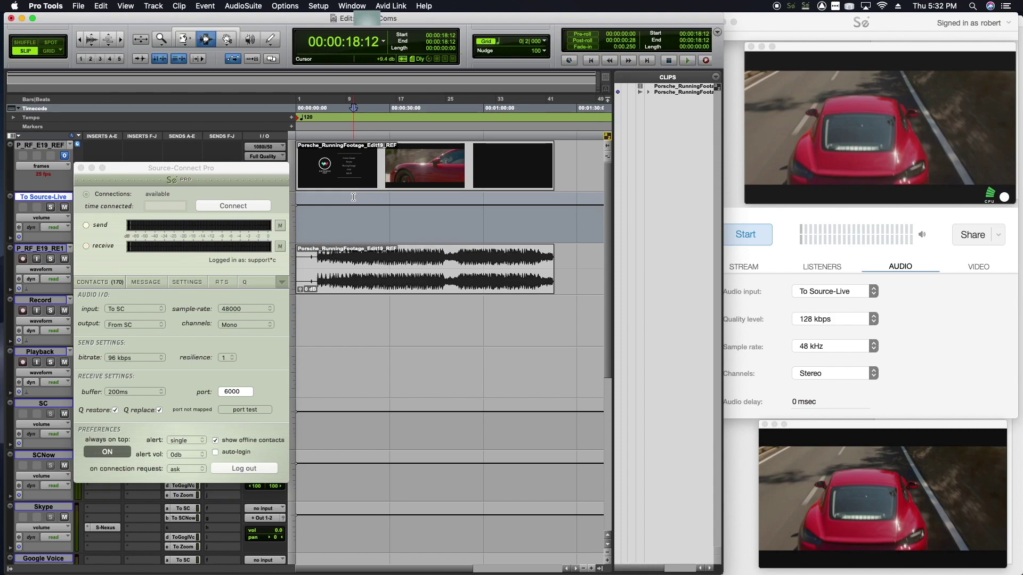
click(339, 196)
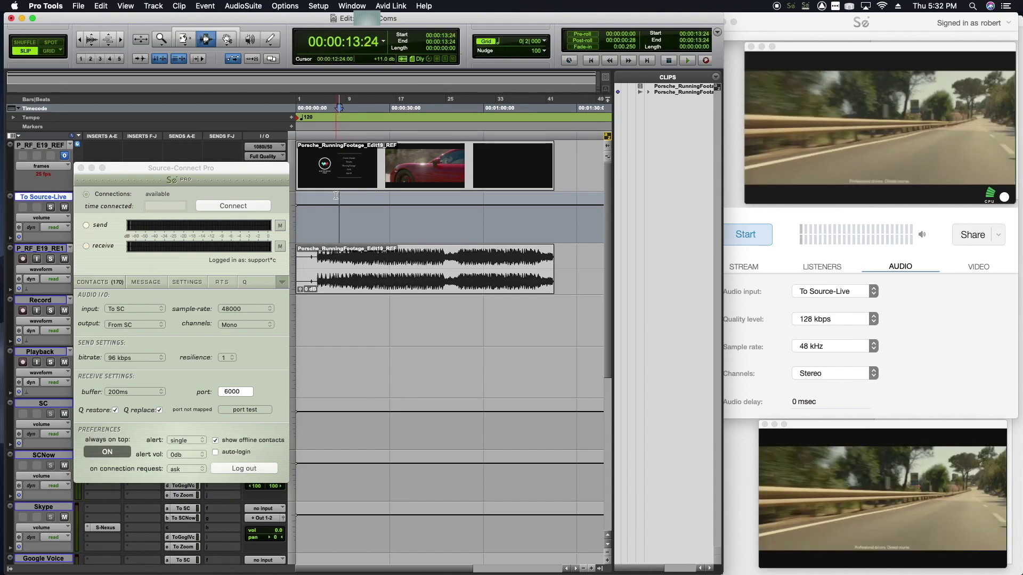
click(118, 169)
key(super+h)
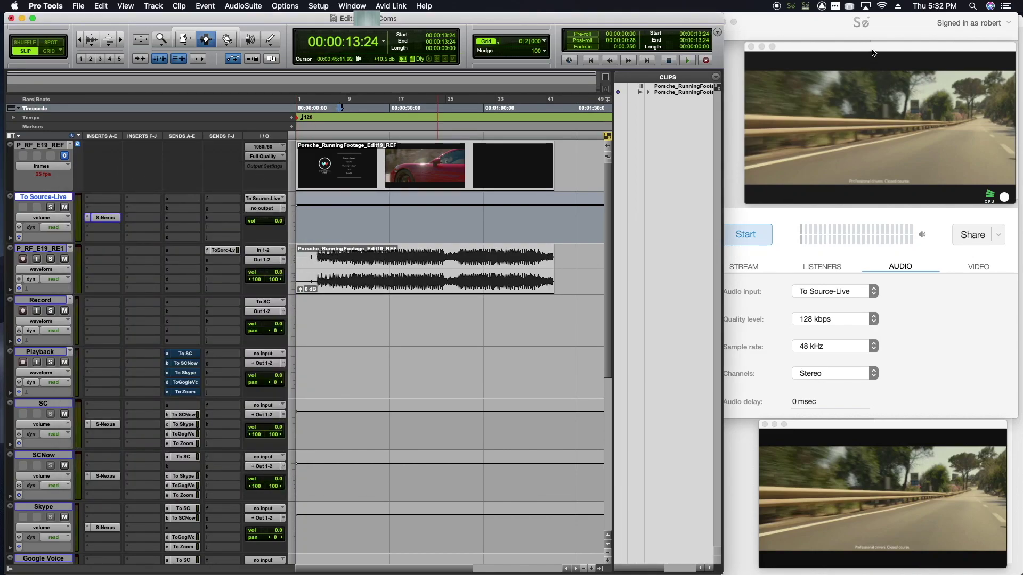
Switch to Source-Live and crop its screen video input to the floating video window
click(900, 174)
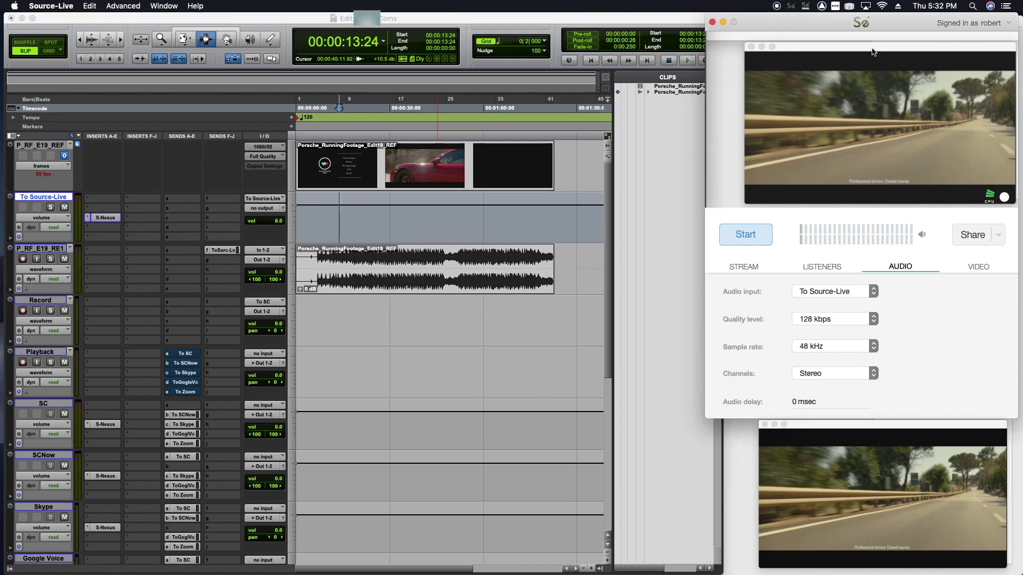
click(978, 266)
click(915, 289)
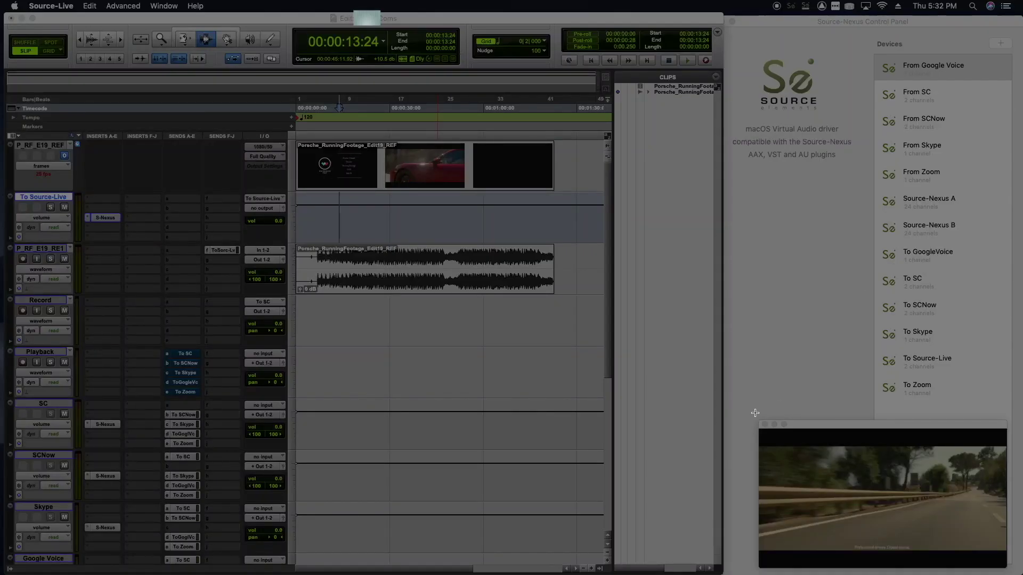
drag(759, 430, 1020, 531)
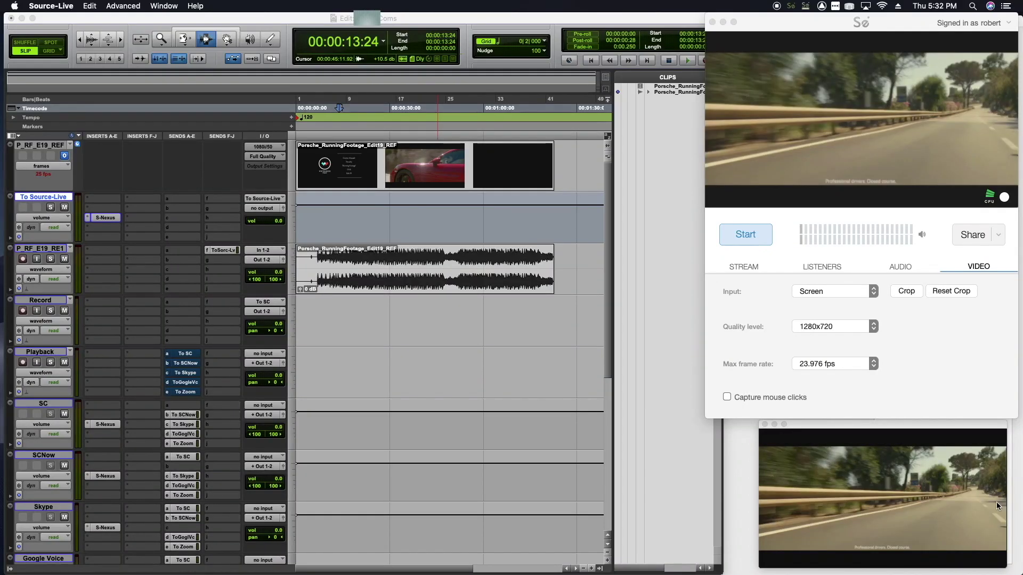
Check the selected input channels of the To Source-Live device in Source-Live's audio input settings
click(894, 265)
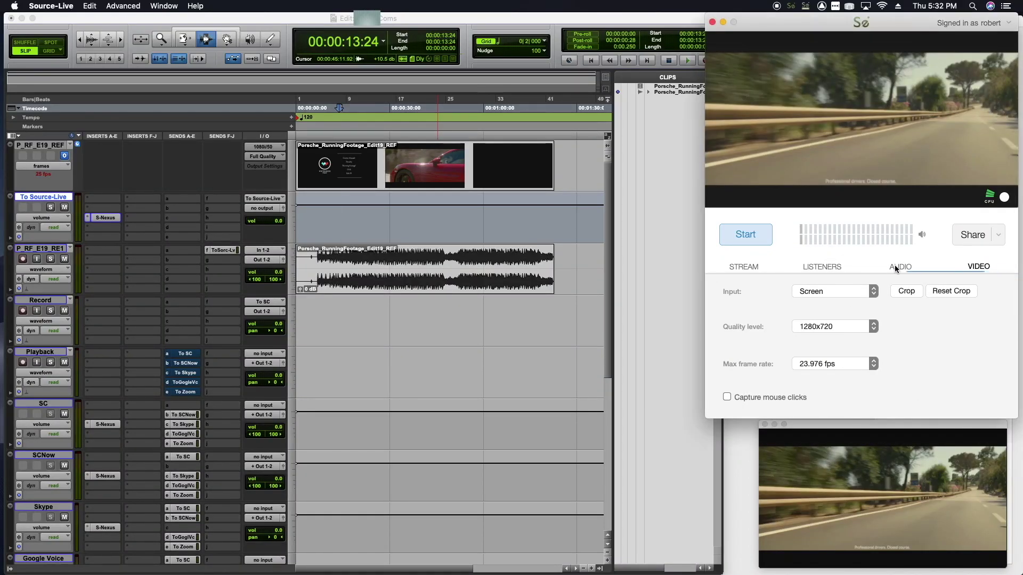
click(838, 291)
mouse_move(825, 294)
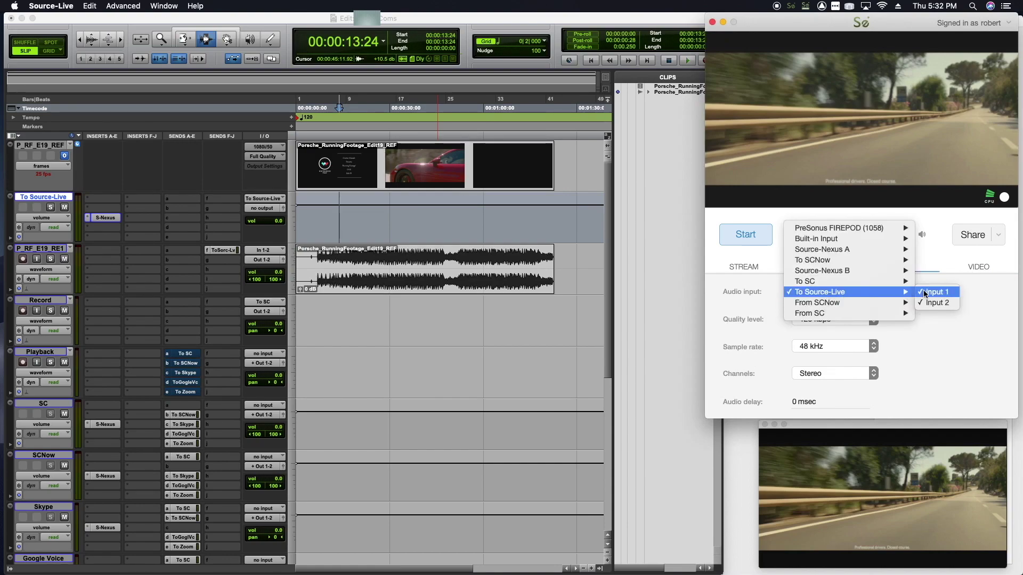
click(927, 293)
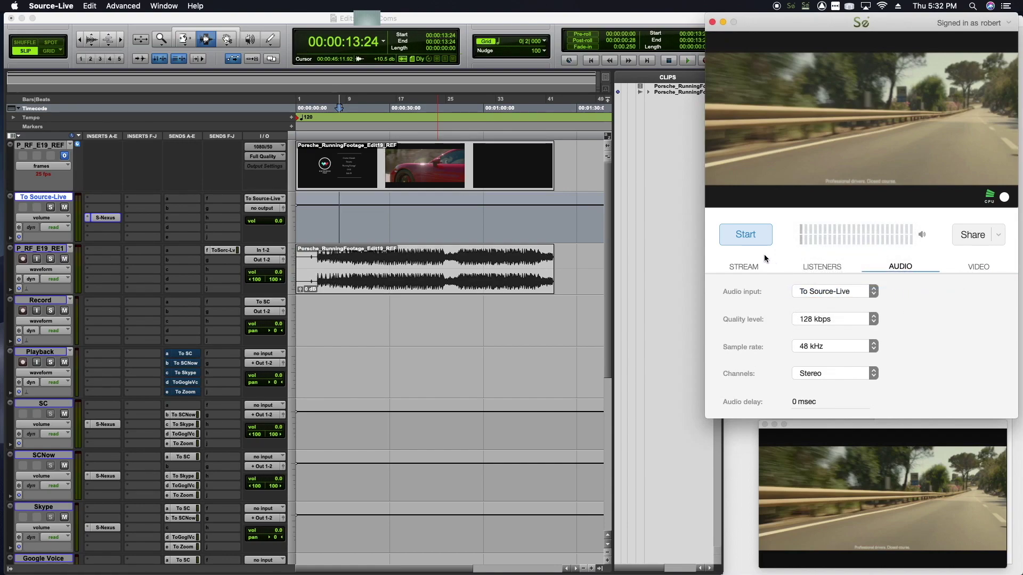
Start the Source-Live stream, and in Pro Tools play the session briefly from 00:00:13:24 to test the audio and video feed
click(756, 266)
click(738, 234)
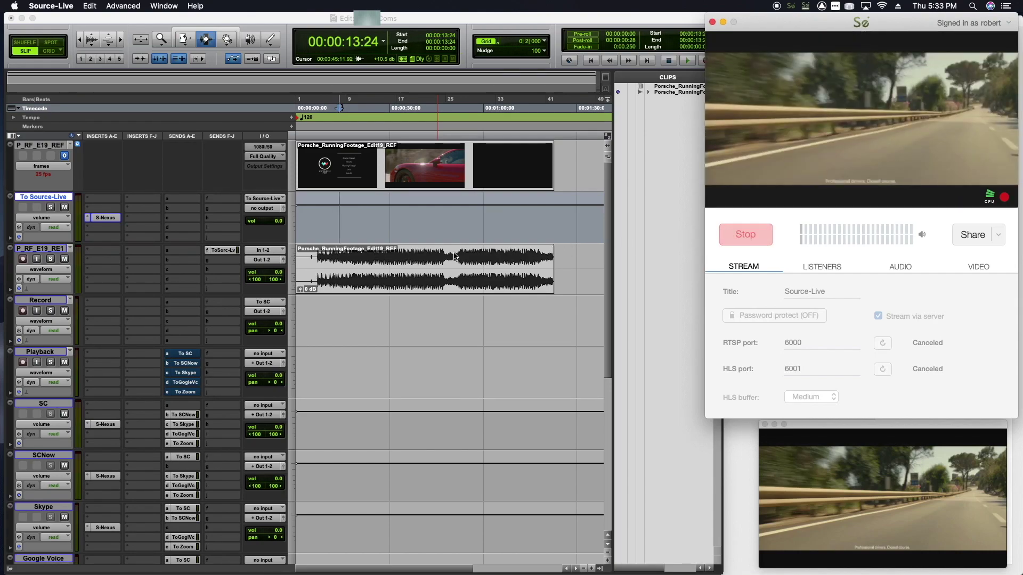
click(333, 19)
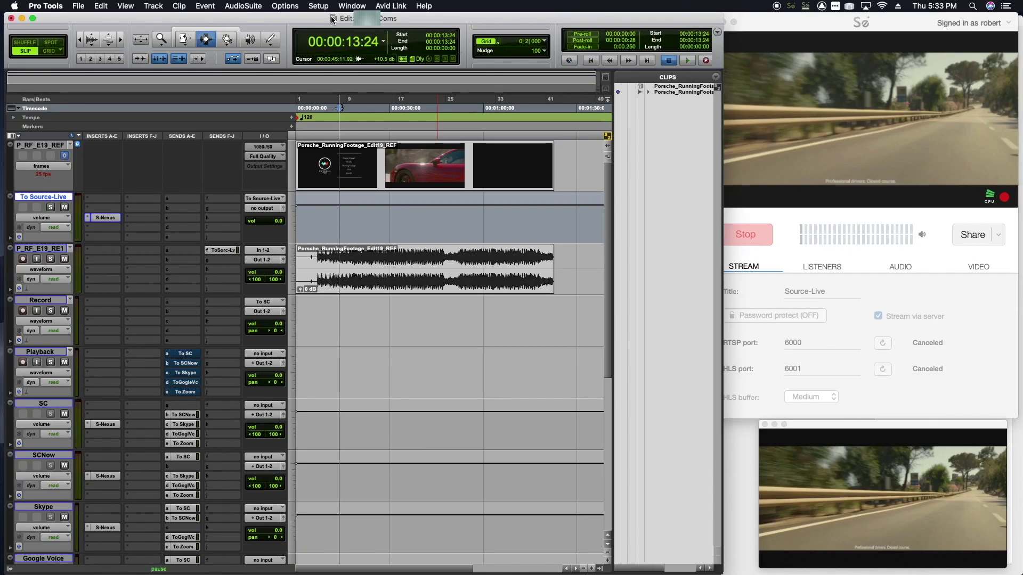
key(space)
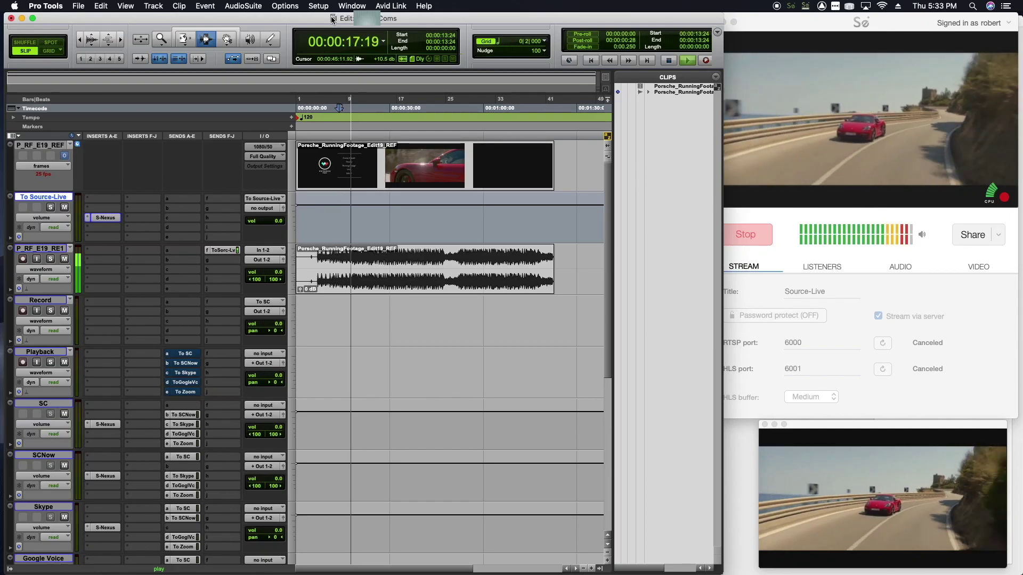
key(space)
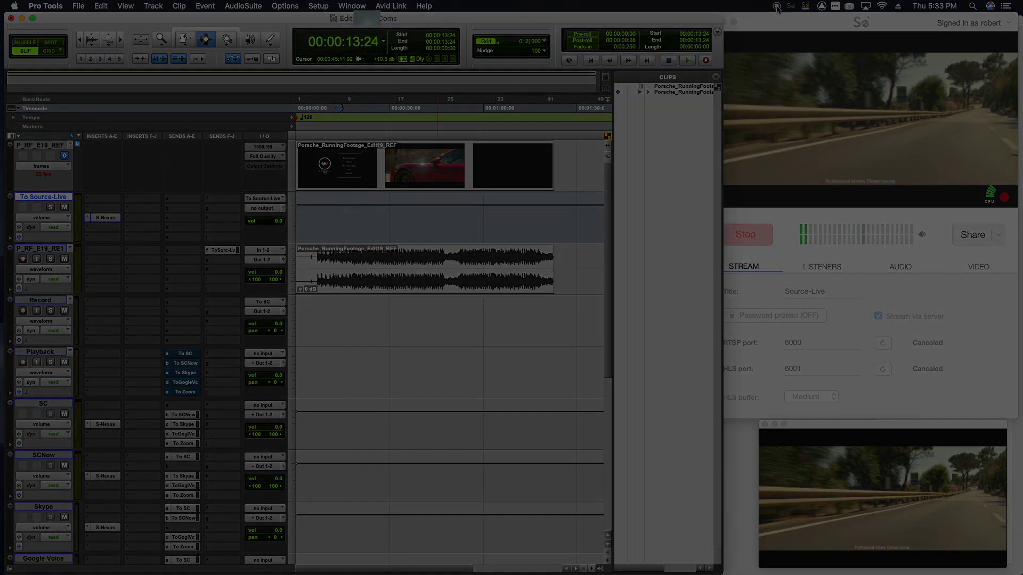